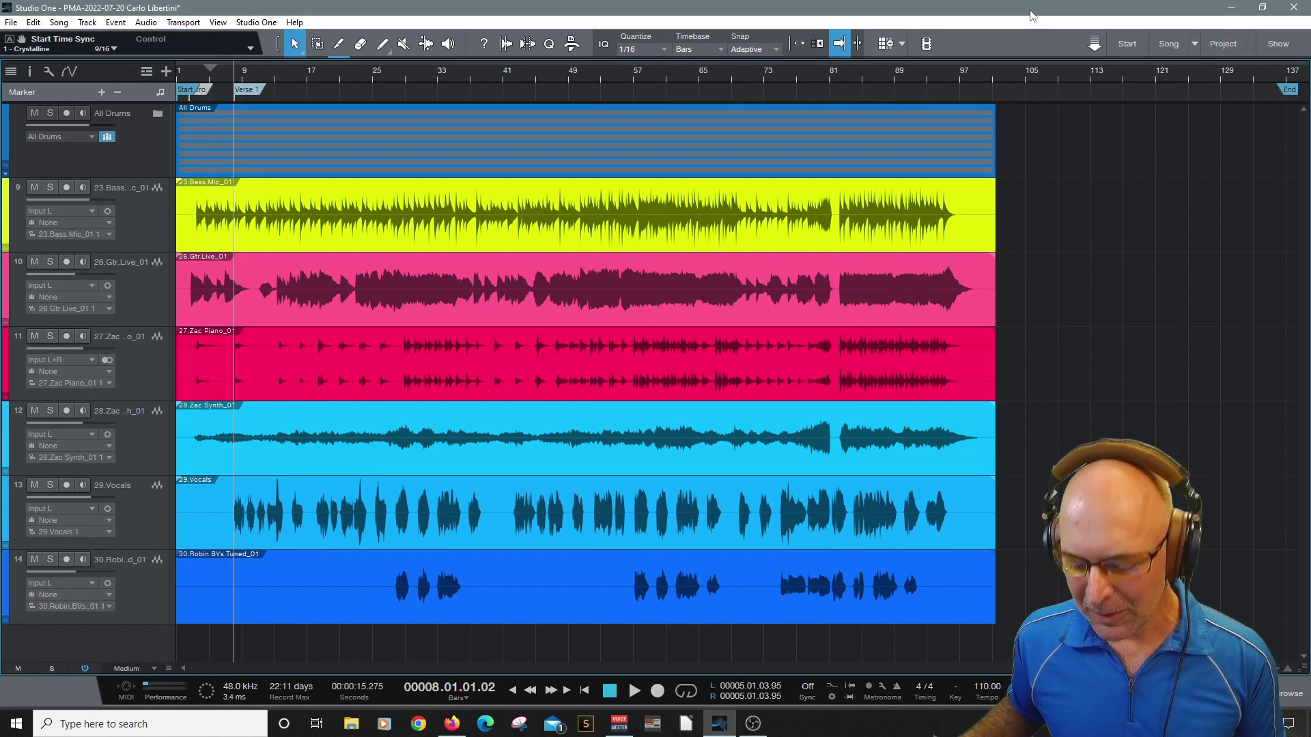
# Play the song, then stop it so the playhead returns to bar 8.
pyautogui.press('space')
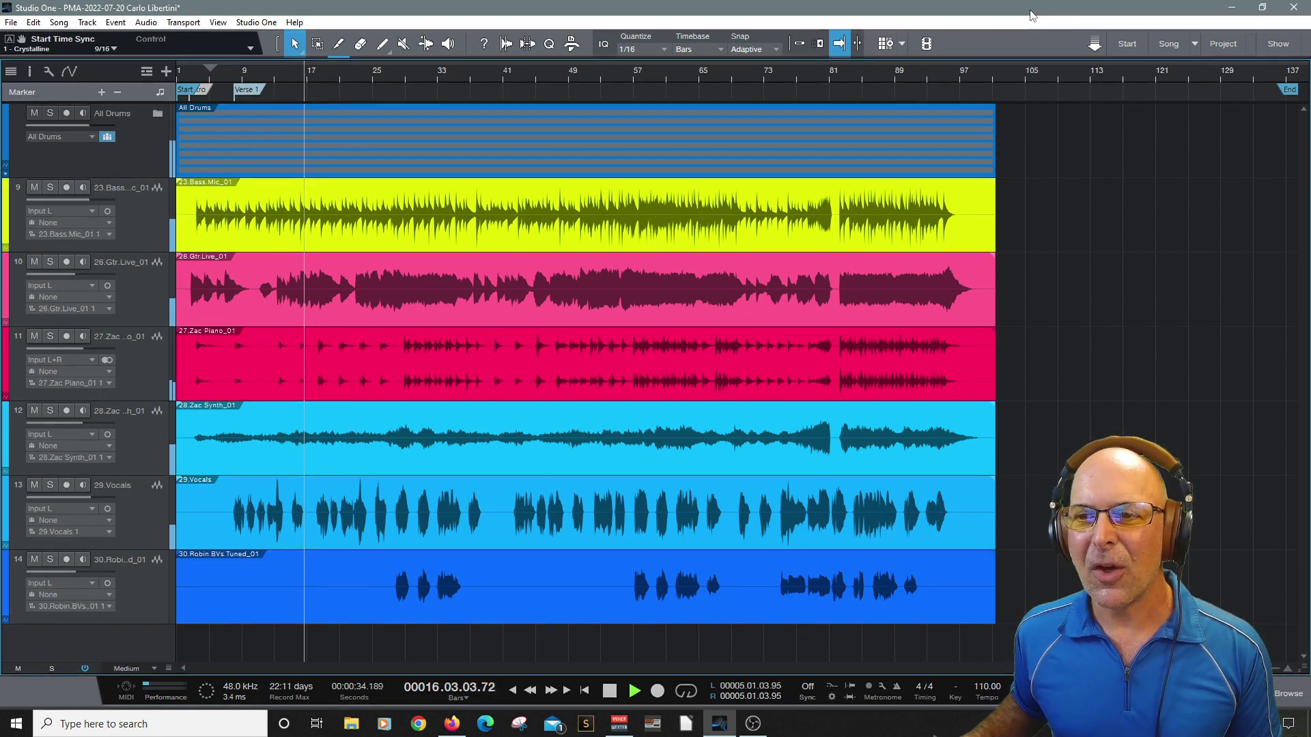
pyautogui.press('space')
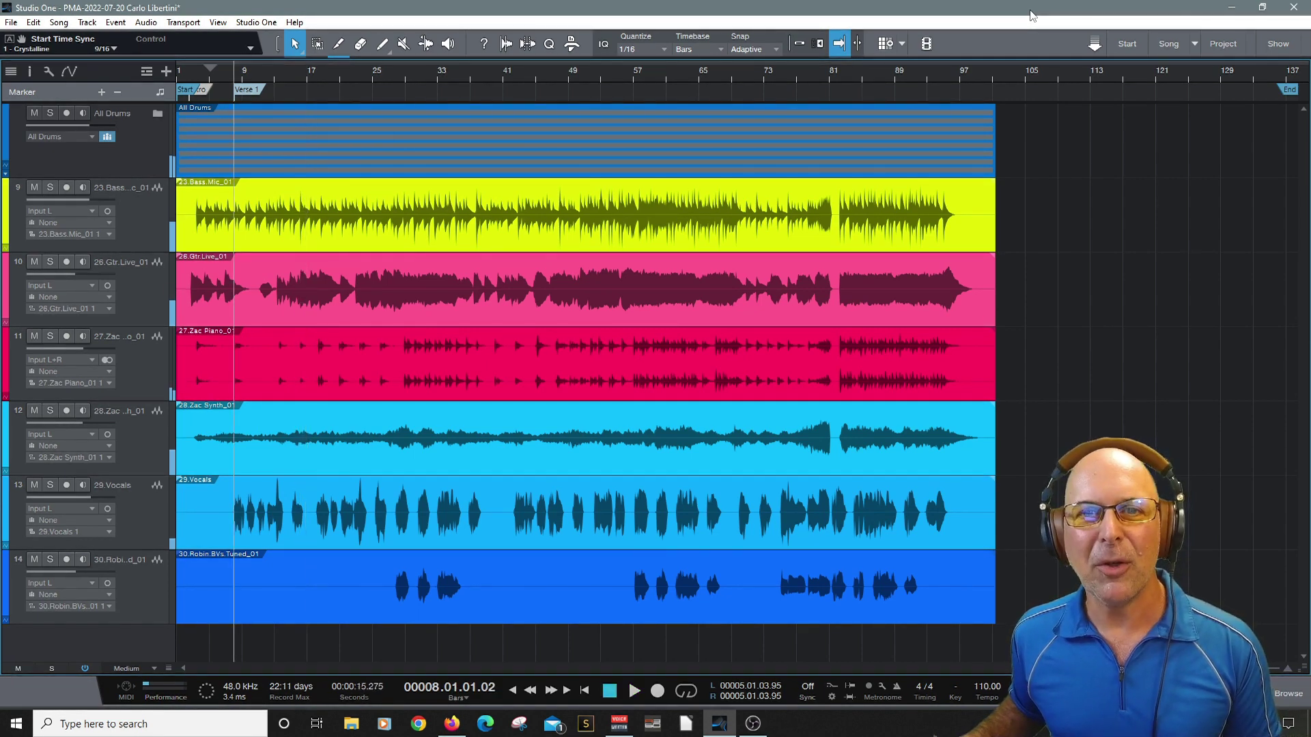
# Show the macro bar and try left, centre and right alignment, leaving the buttons centred.
pyautogui.click(577, 46)
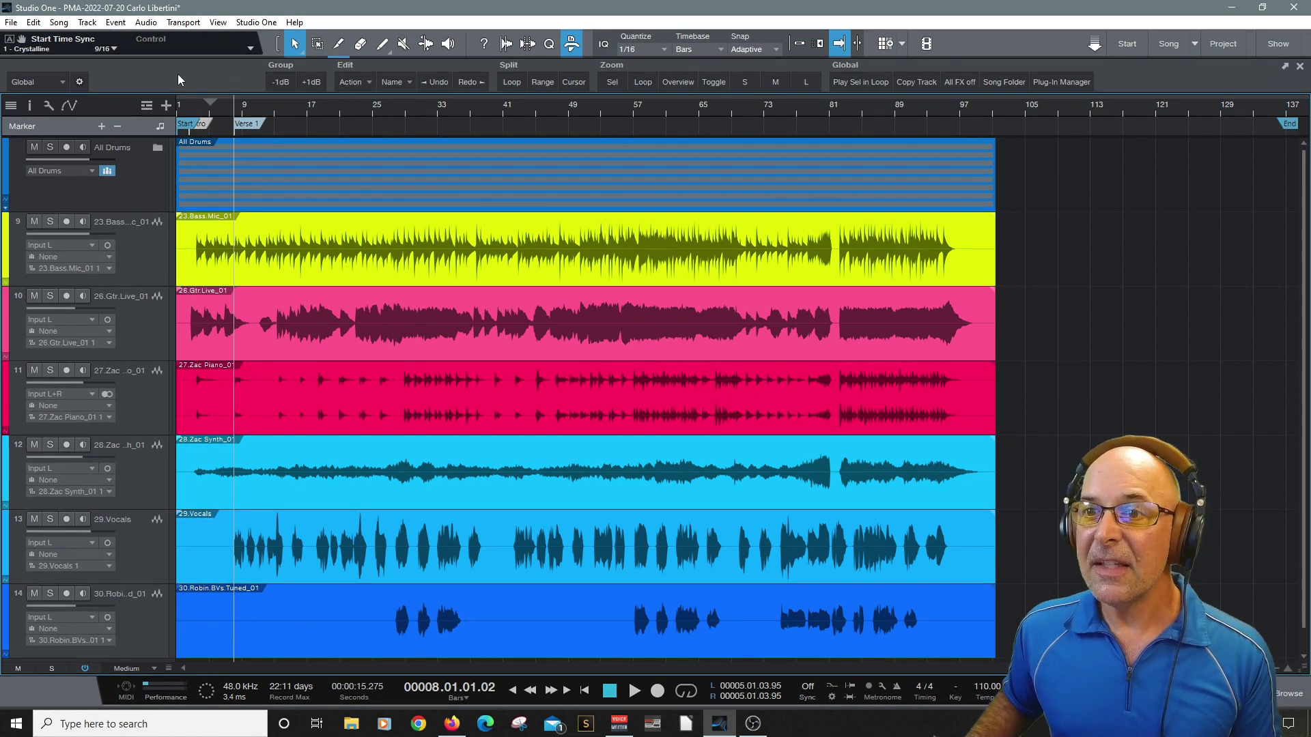
pyautogui.rightClick(219, 84)
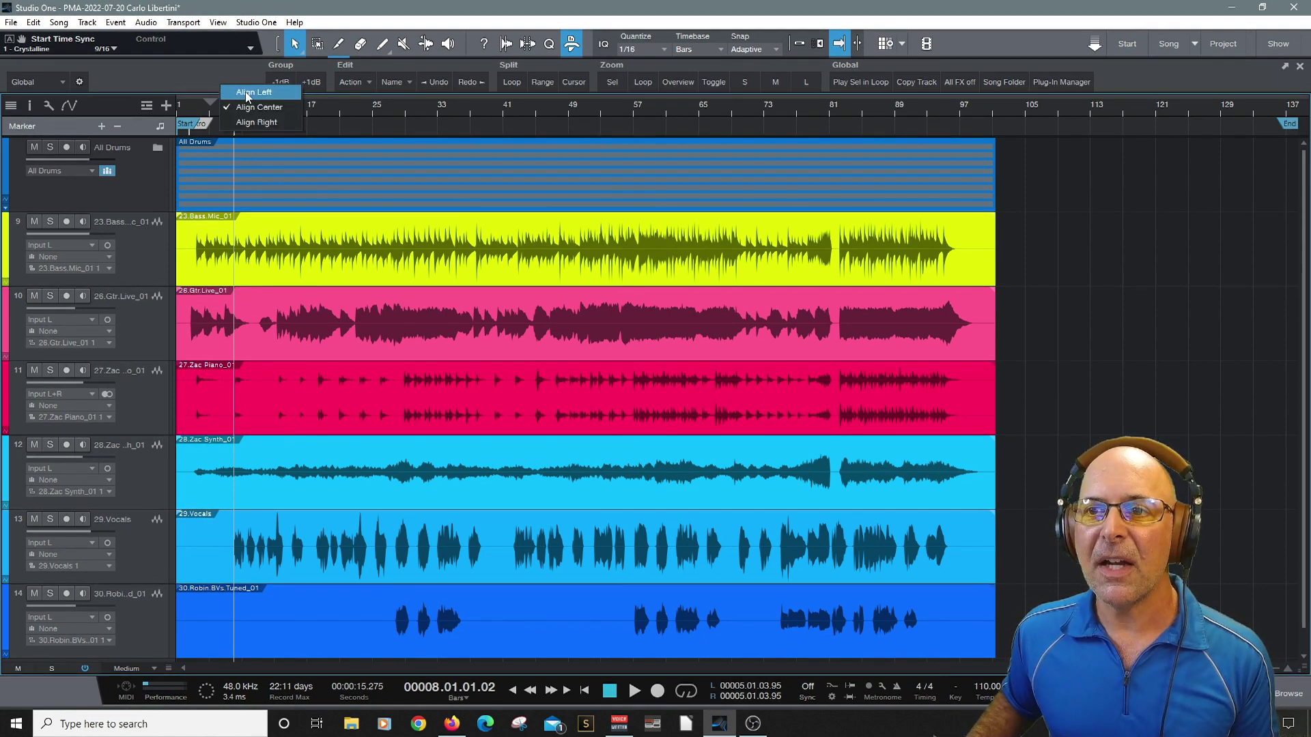
pyautogui.click(232, 91)
pyautogui.rightClick(1027, 87)
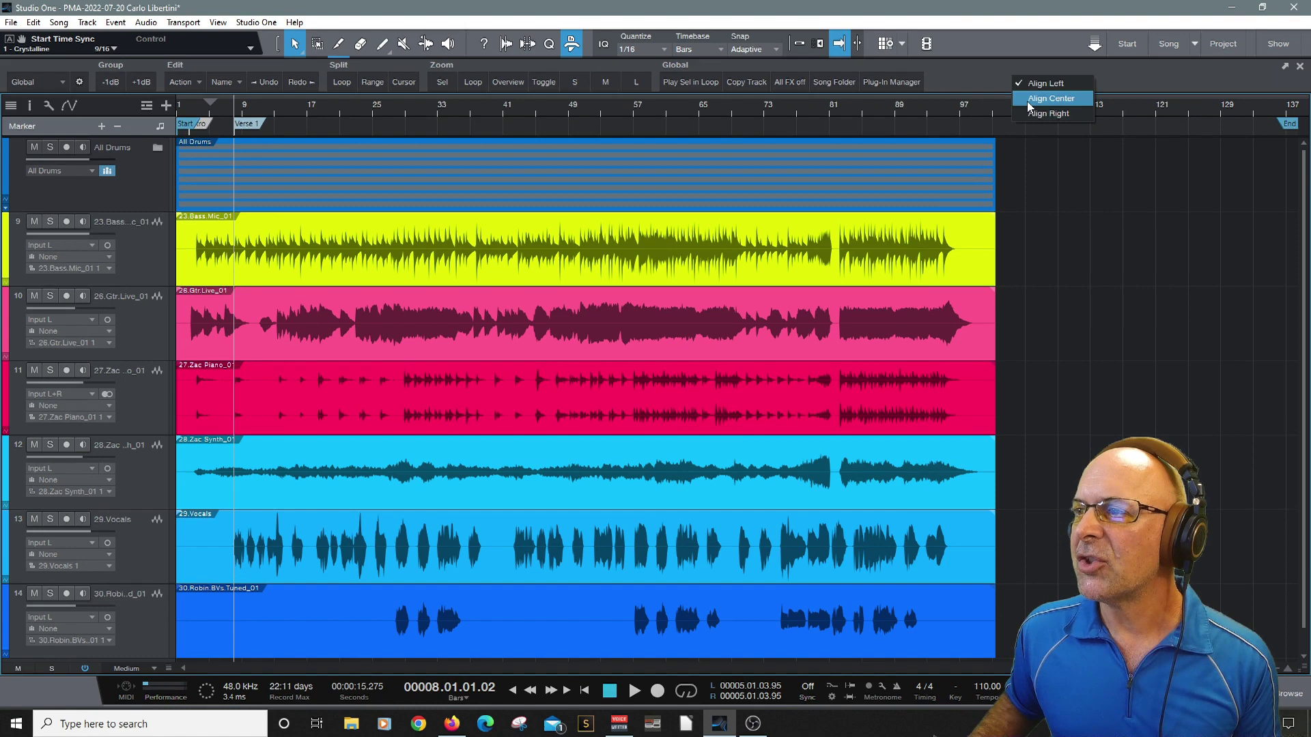
pyautogui.click(1028, 102)
pyautogui.rightClick(1127, 78)
pyautogui.click(1154, 113)
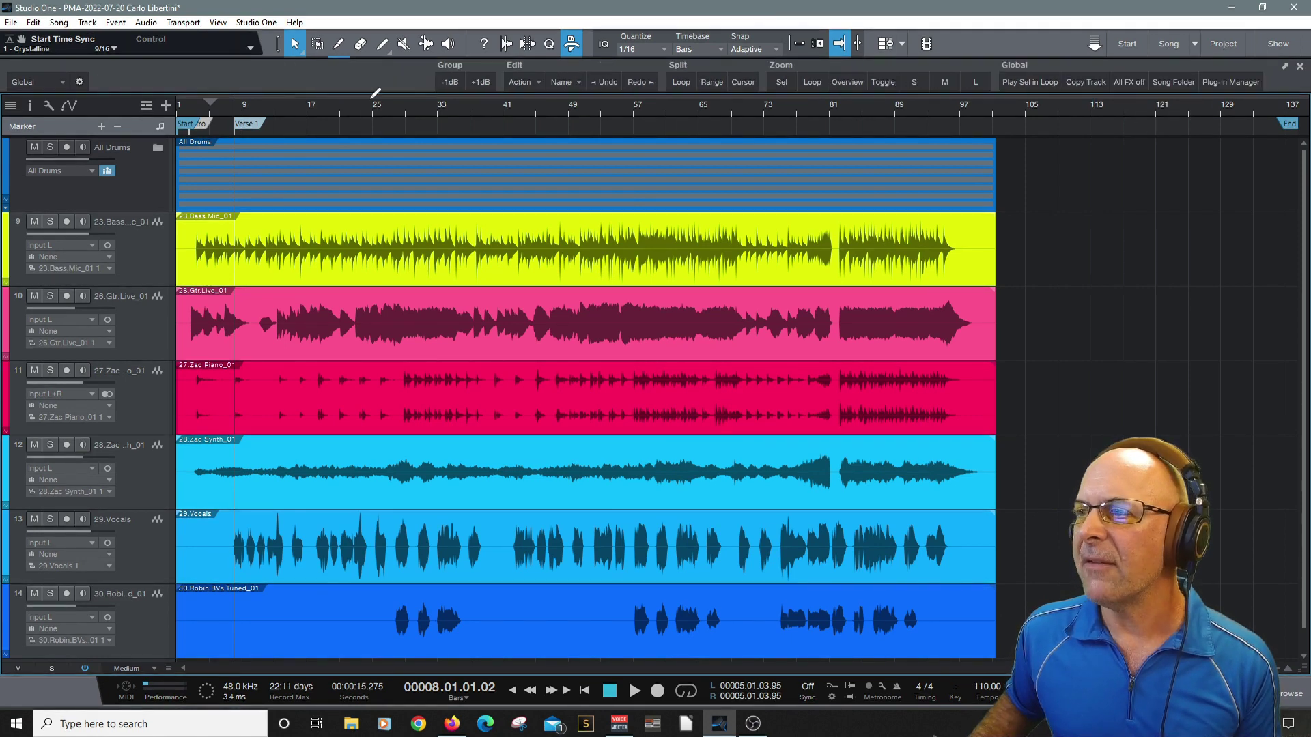
pyautogui.rightClick(309, 88)
pyautogui.click(331, 114)
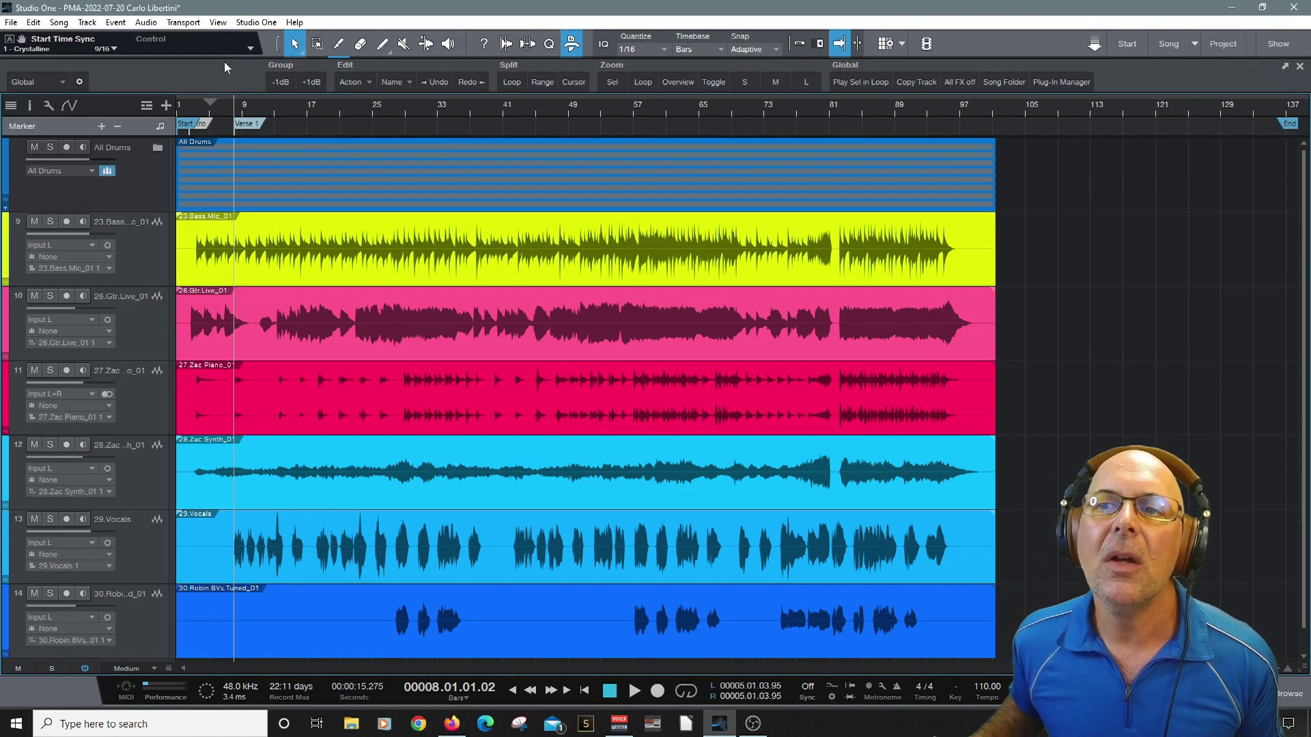
pyautogui.click(62, 83)
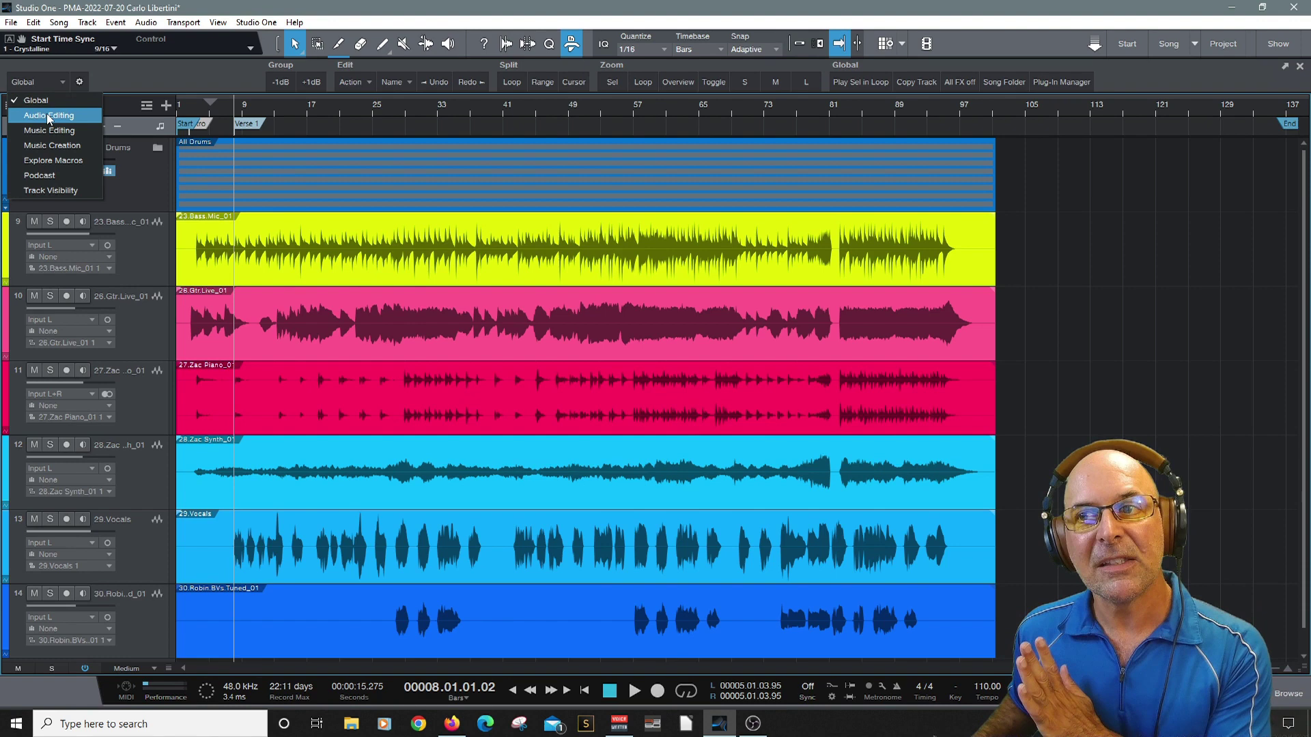
pyautogui.click(47, 113)
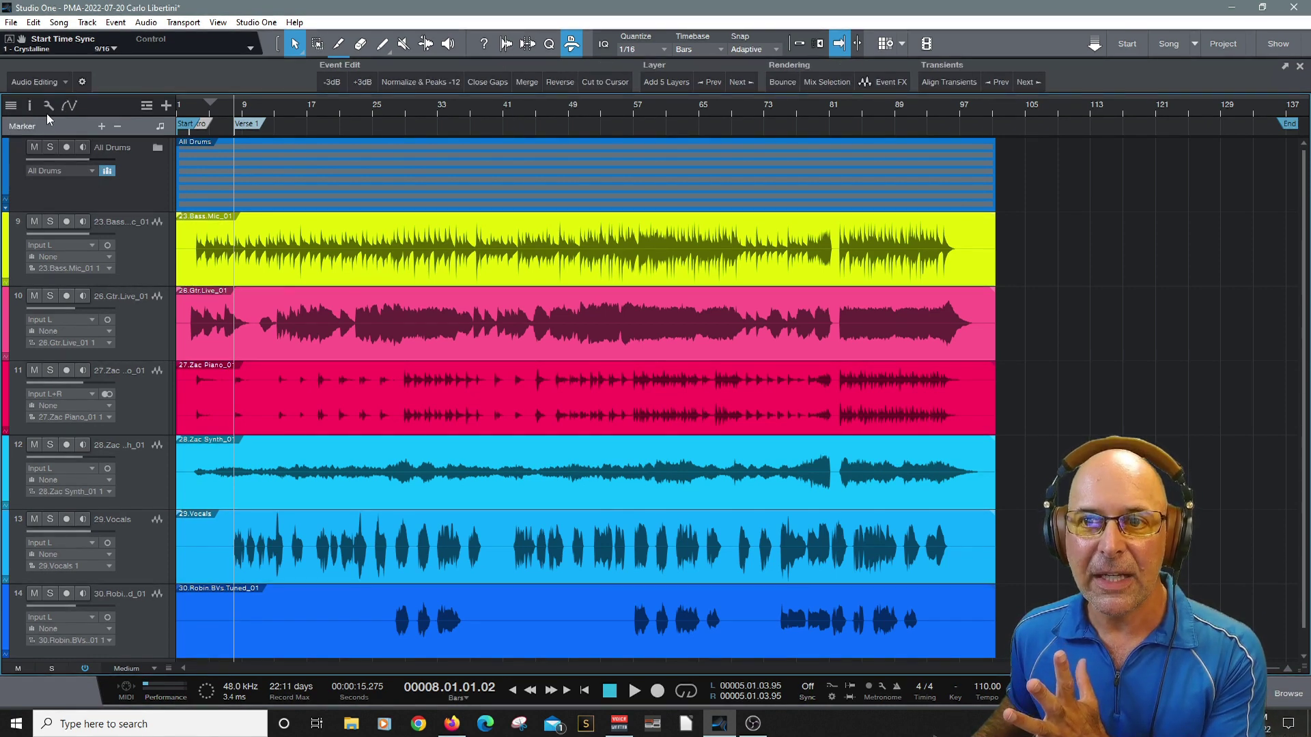
pyautogui.click(43, 84)
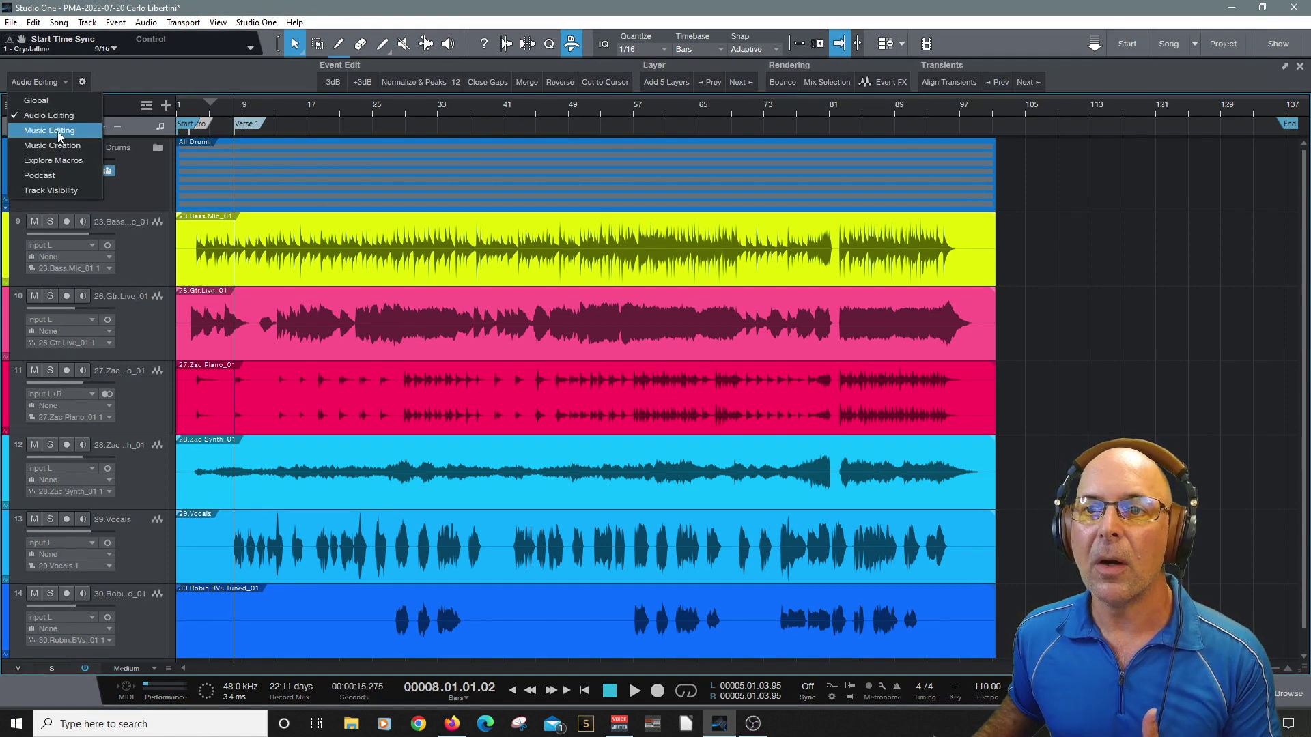
pyautogui.click(57, 131)
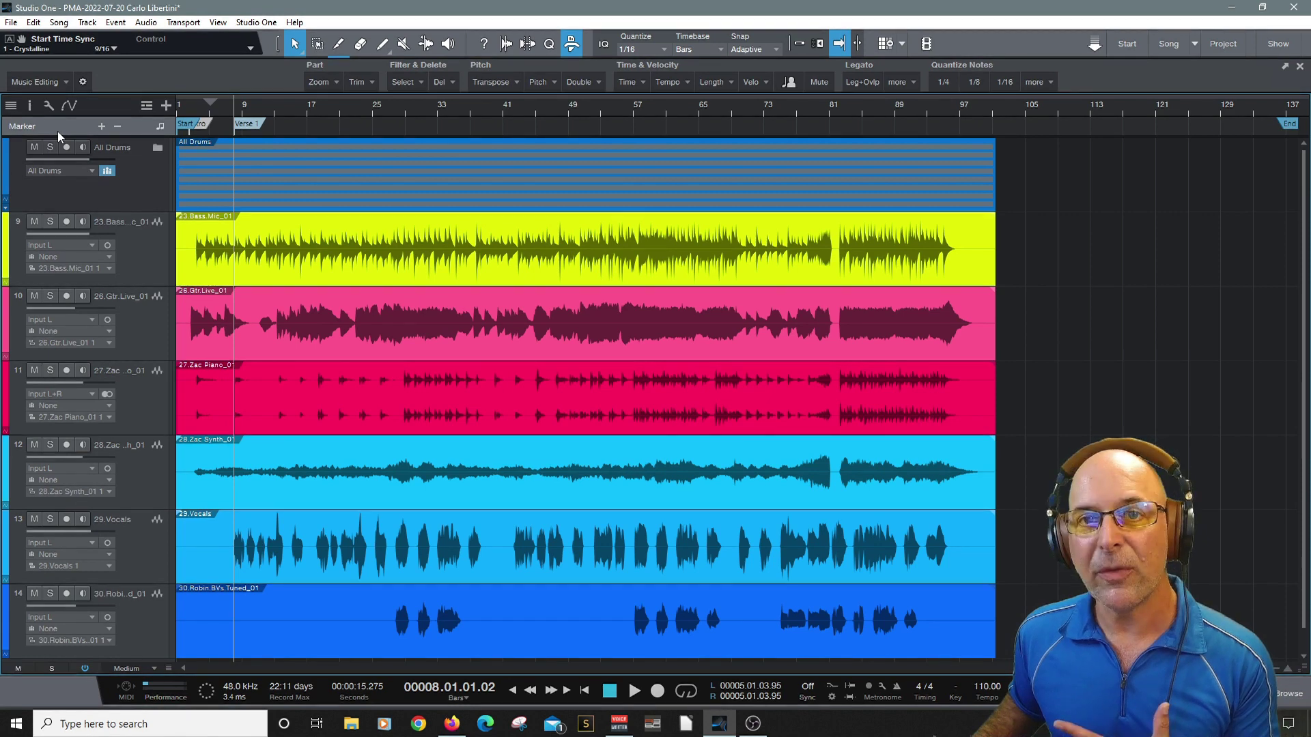
pyautogui.click(57, 82)
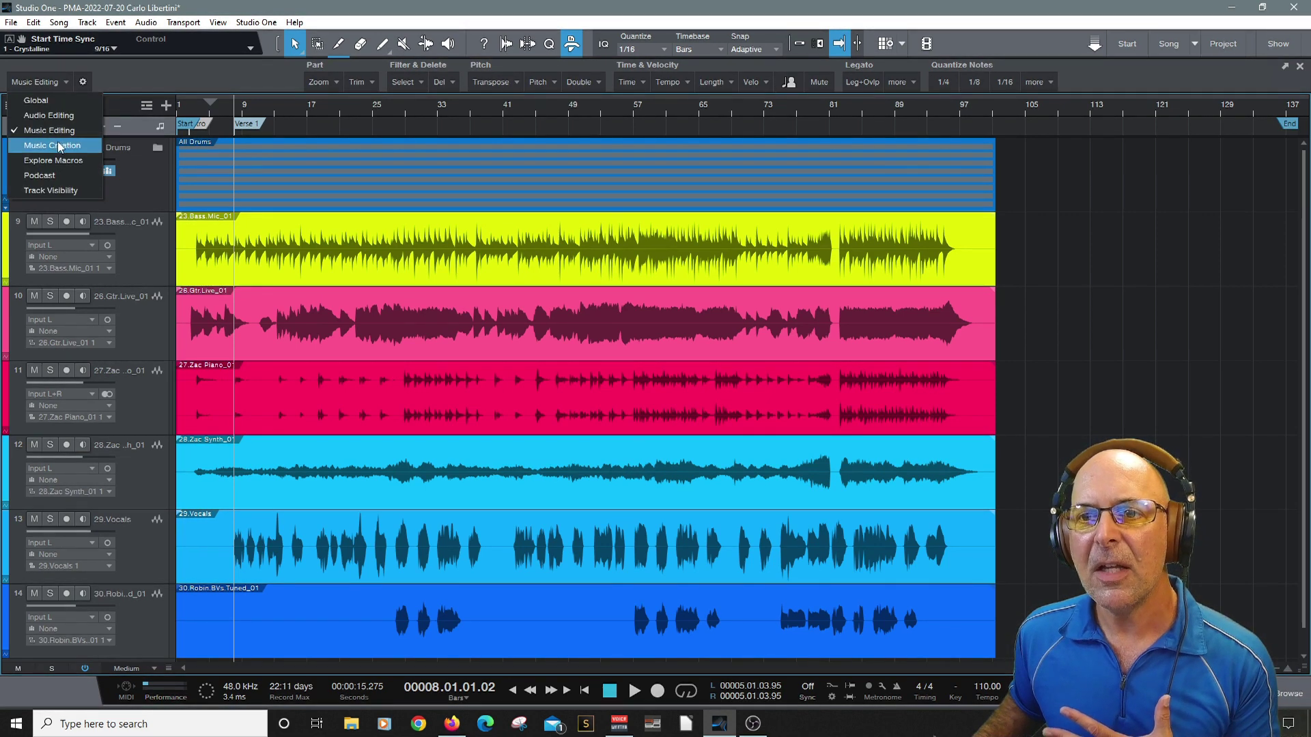
pyautogui.click(58, 141)
pyautogui.click(48, 81)
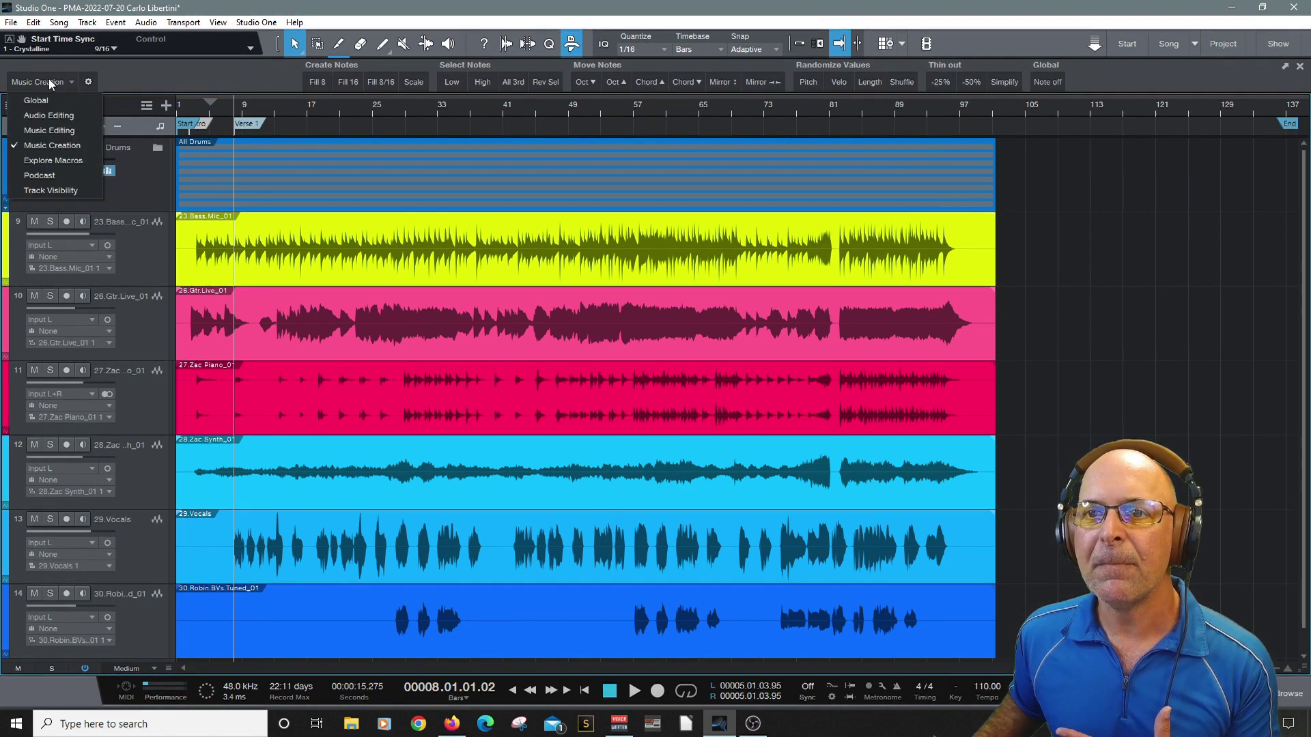
pyautogui.click(47, 160)
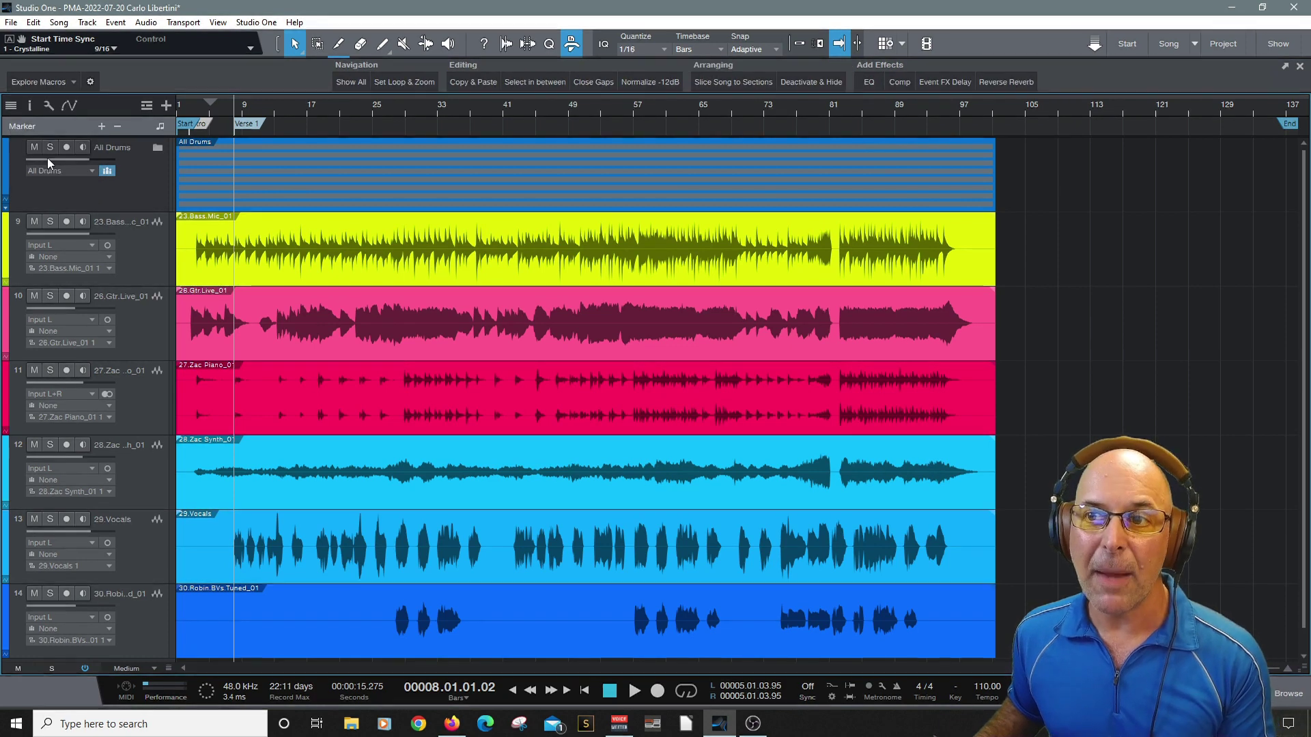
pyautogui.click(43, 81)
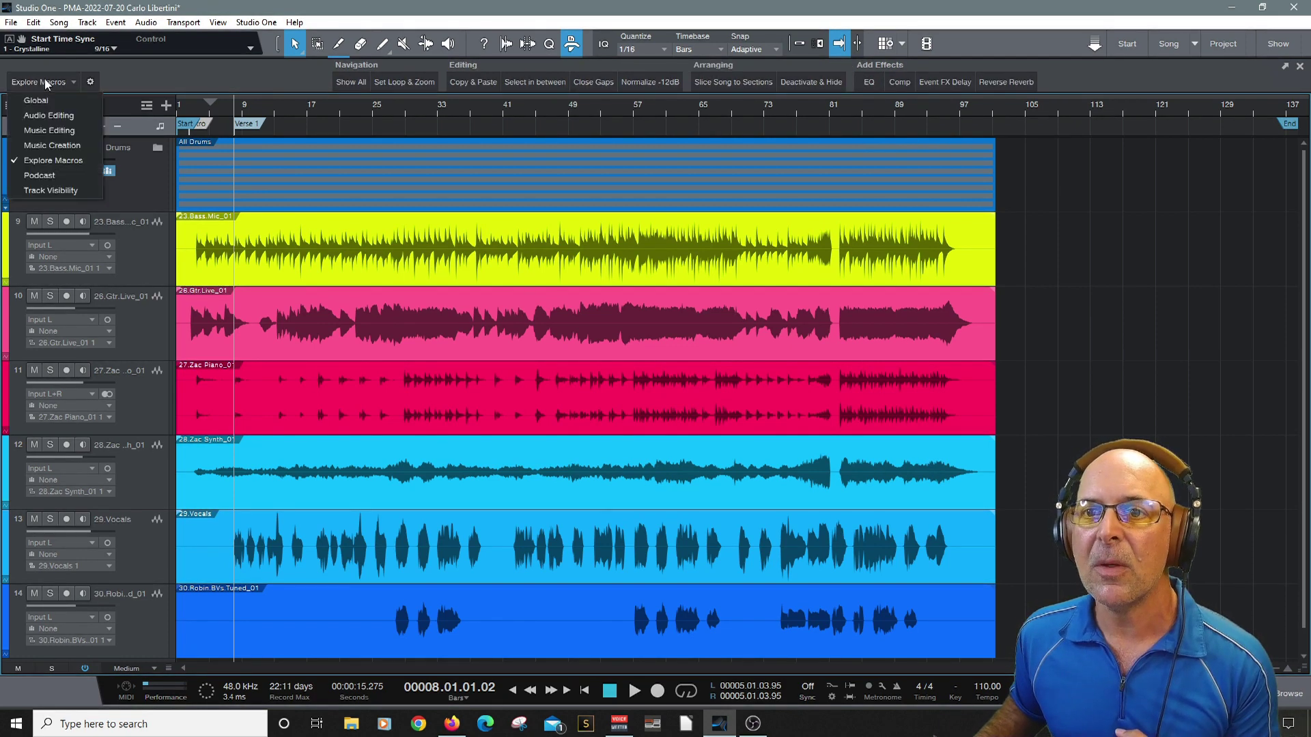
pyautogui.click(52, 173)
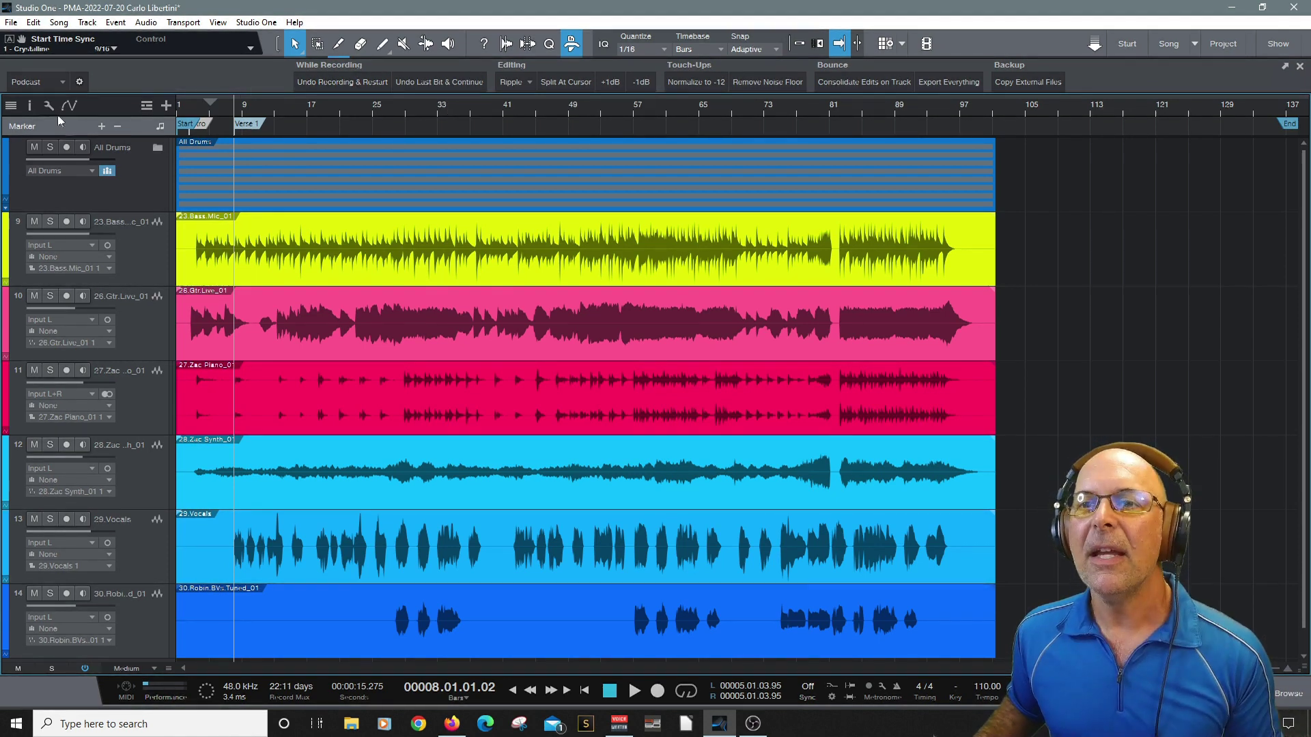
pyautogui.click(47, 80)
pyautogui.click(43, 192)
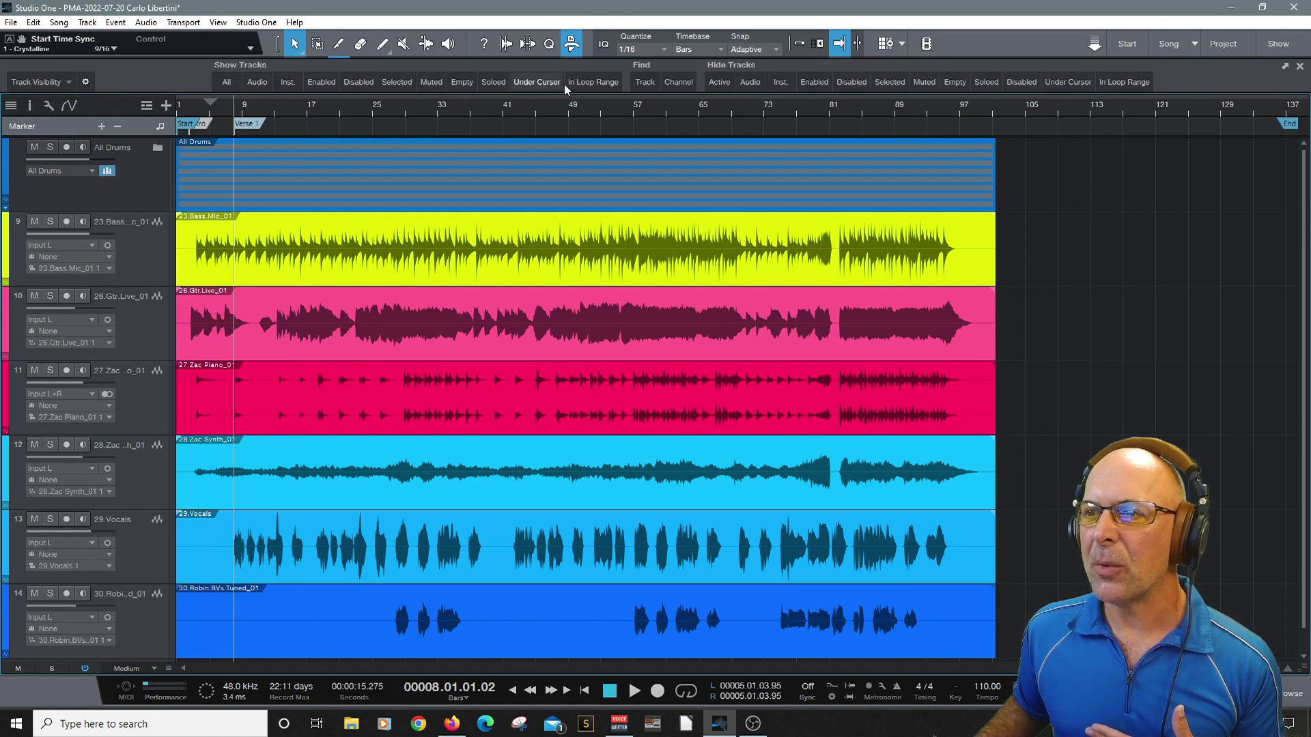
pyautogui.click(35, 80)
pyautogui.click(30, 96)
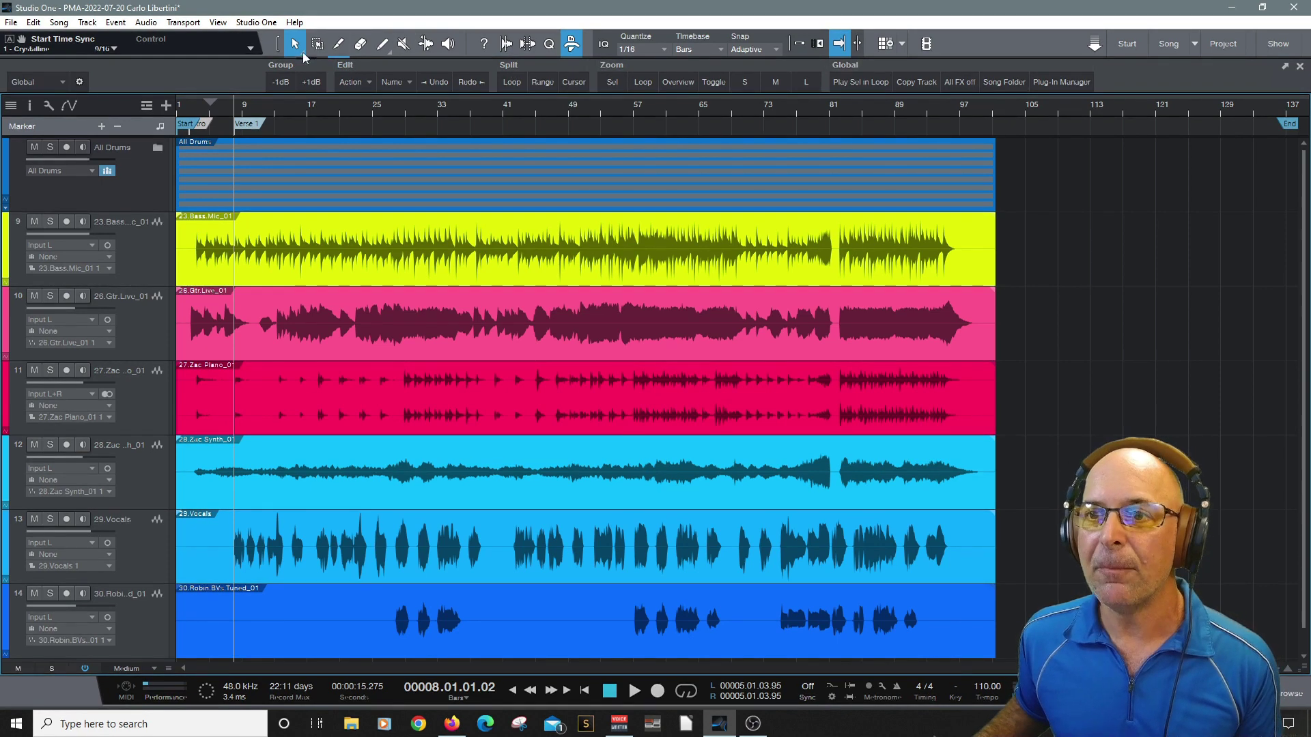
pyautogui.rightClick(278, 65)
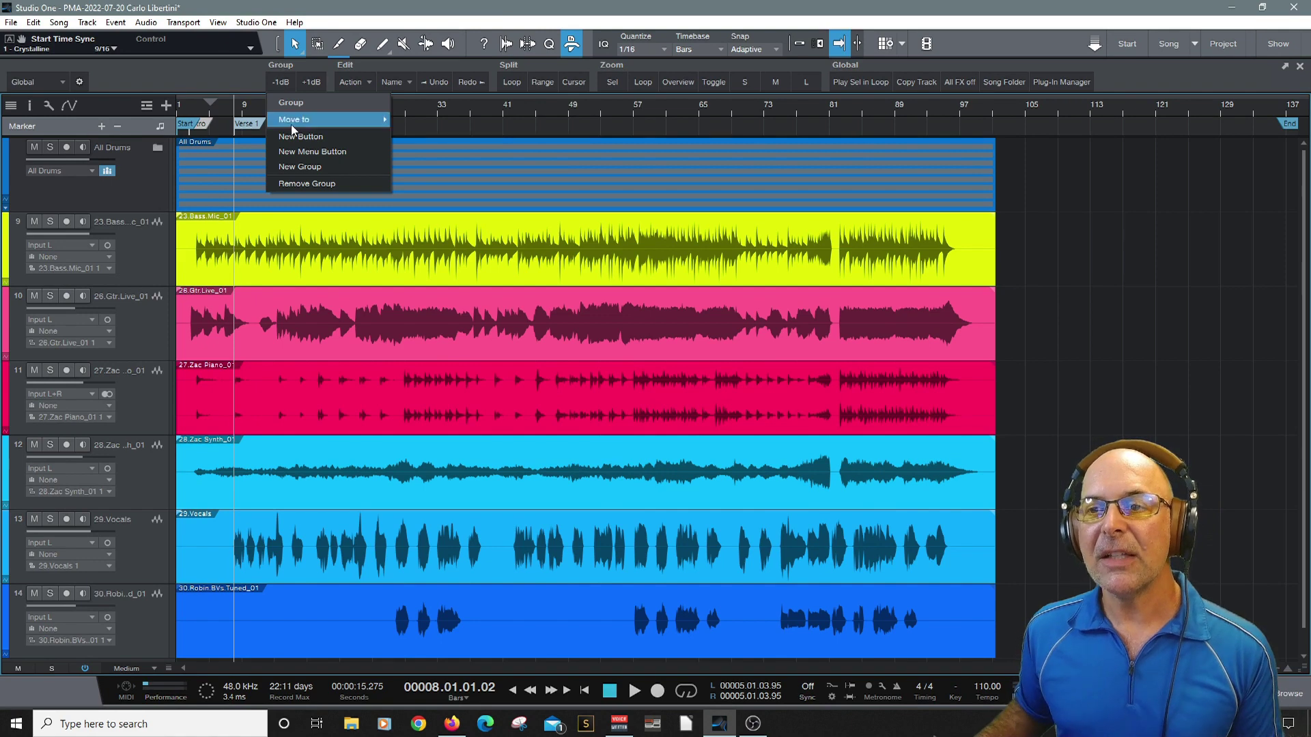
pyautogui.moveTo(296, 124)
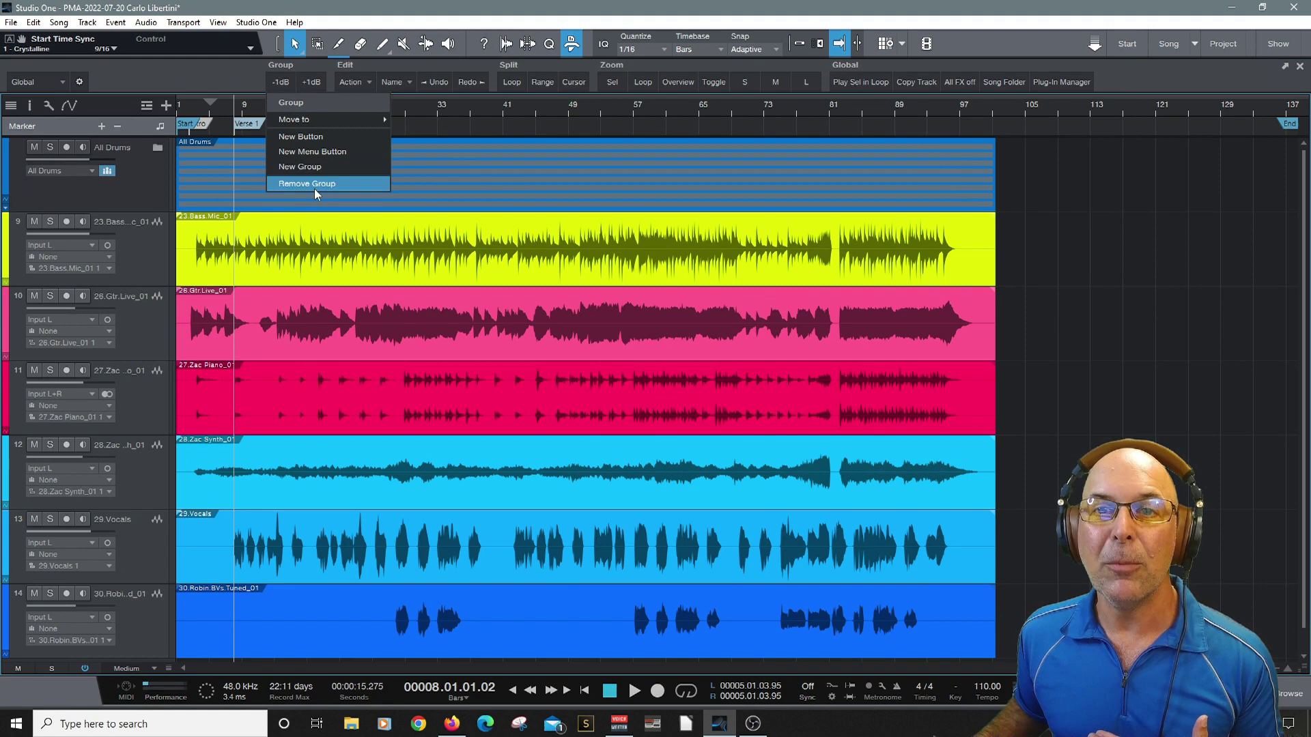
pyautogui.click(310, 67)
pyautogui.click(346, 65)
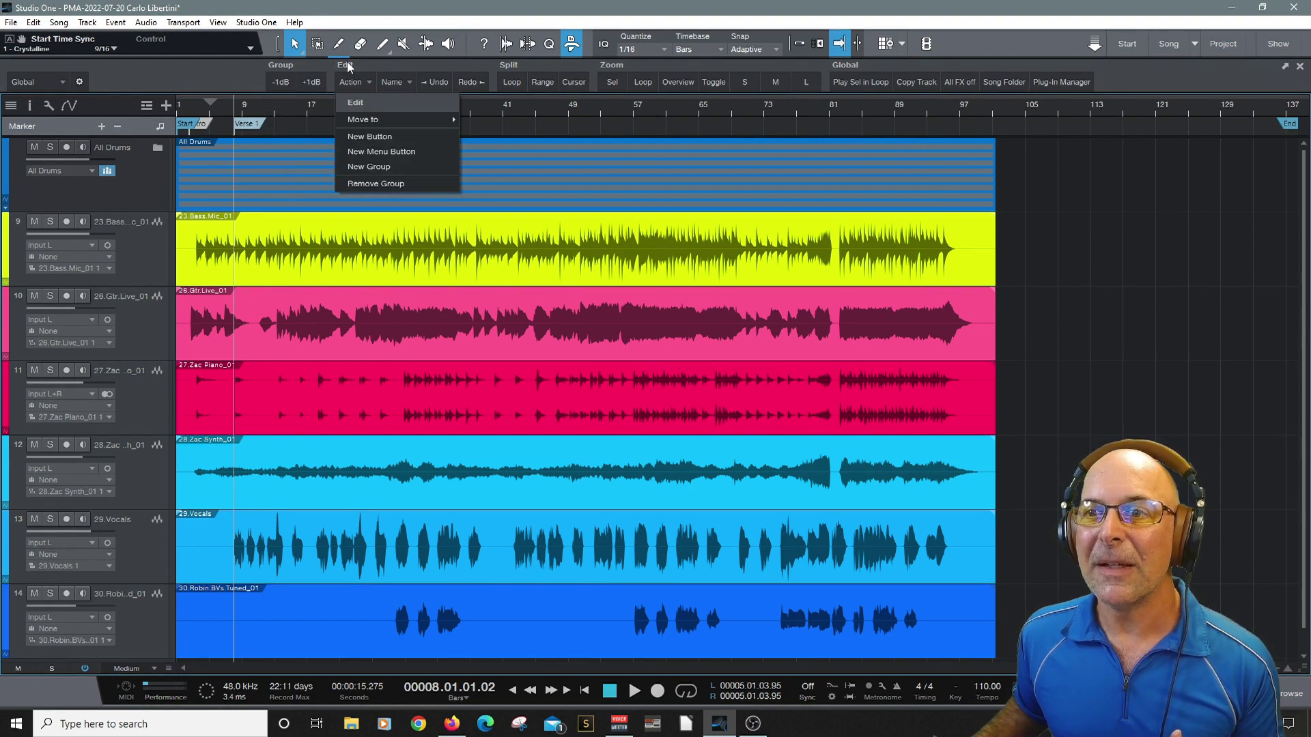
pyautogui.click(513, 66)
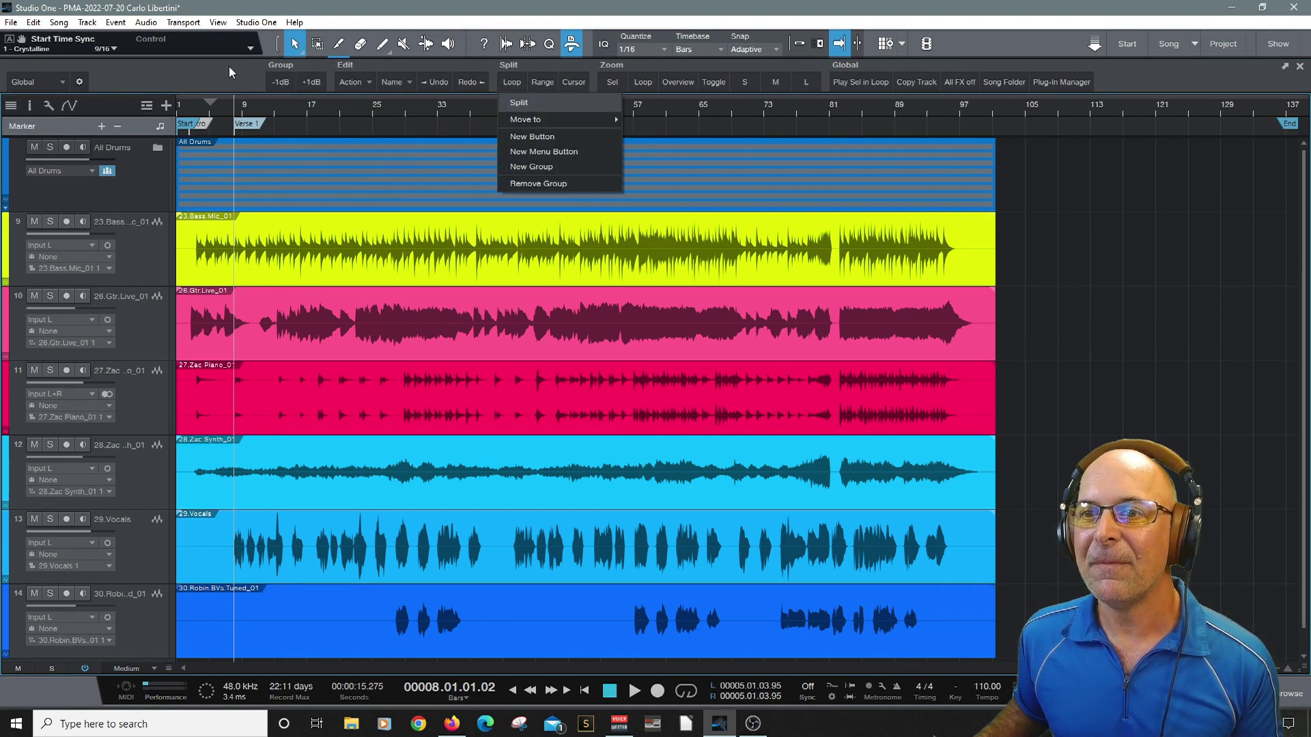
pyautogui.click(228, 67)
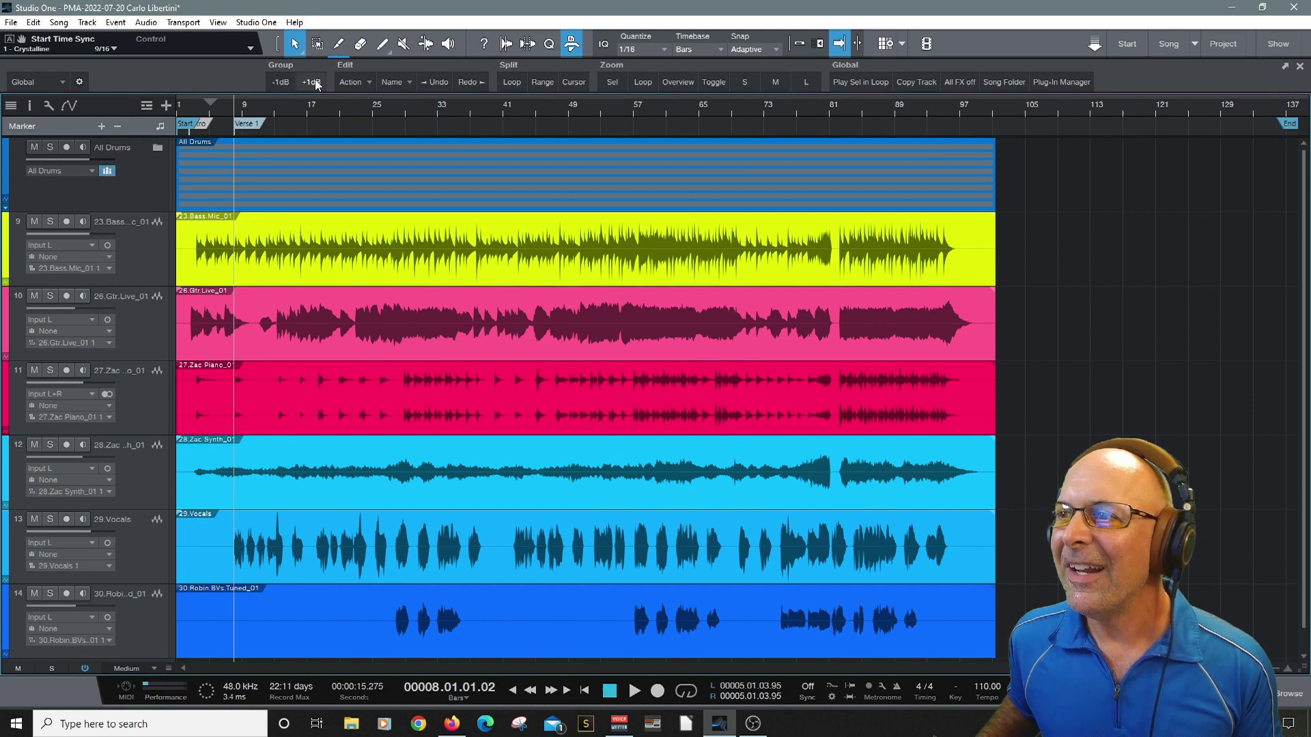
pyautogui.click(60, 82)
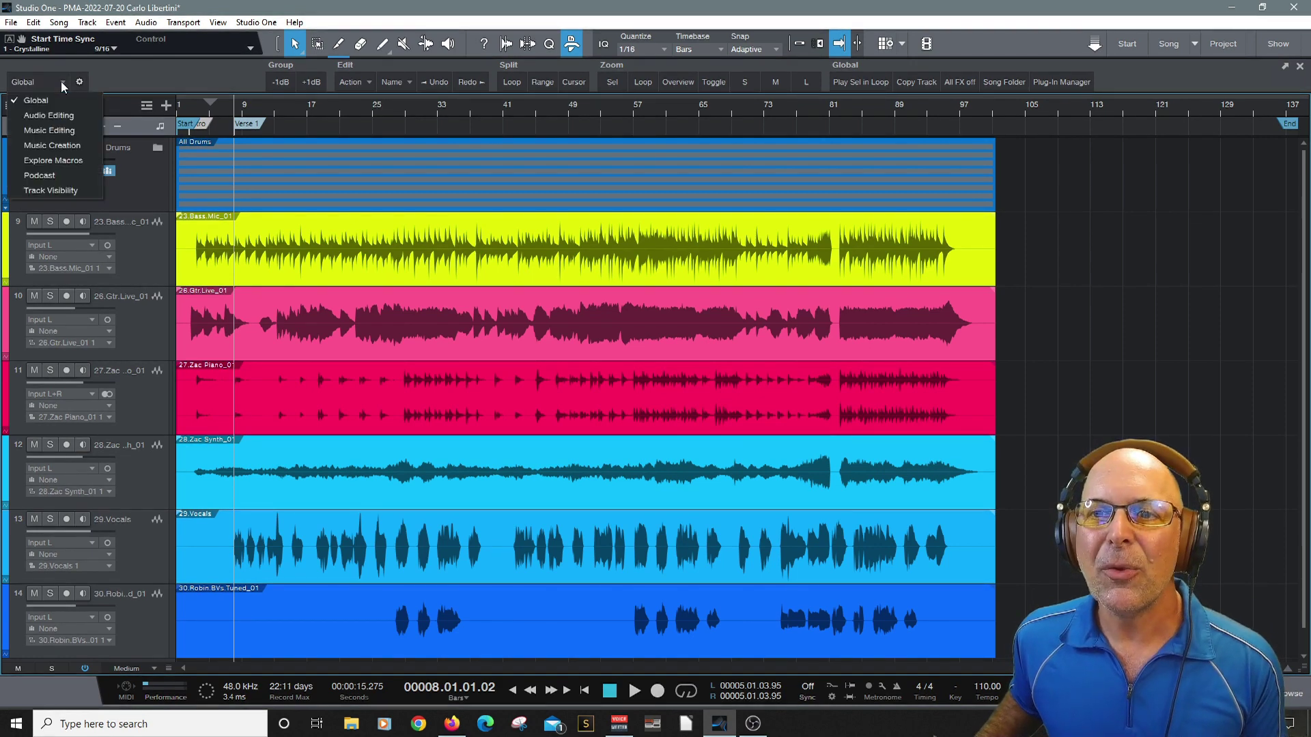
pyautogui.click(63, 161)
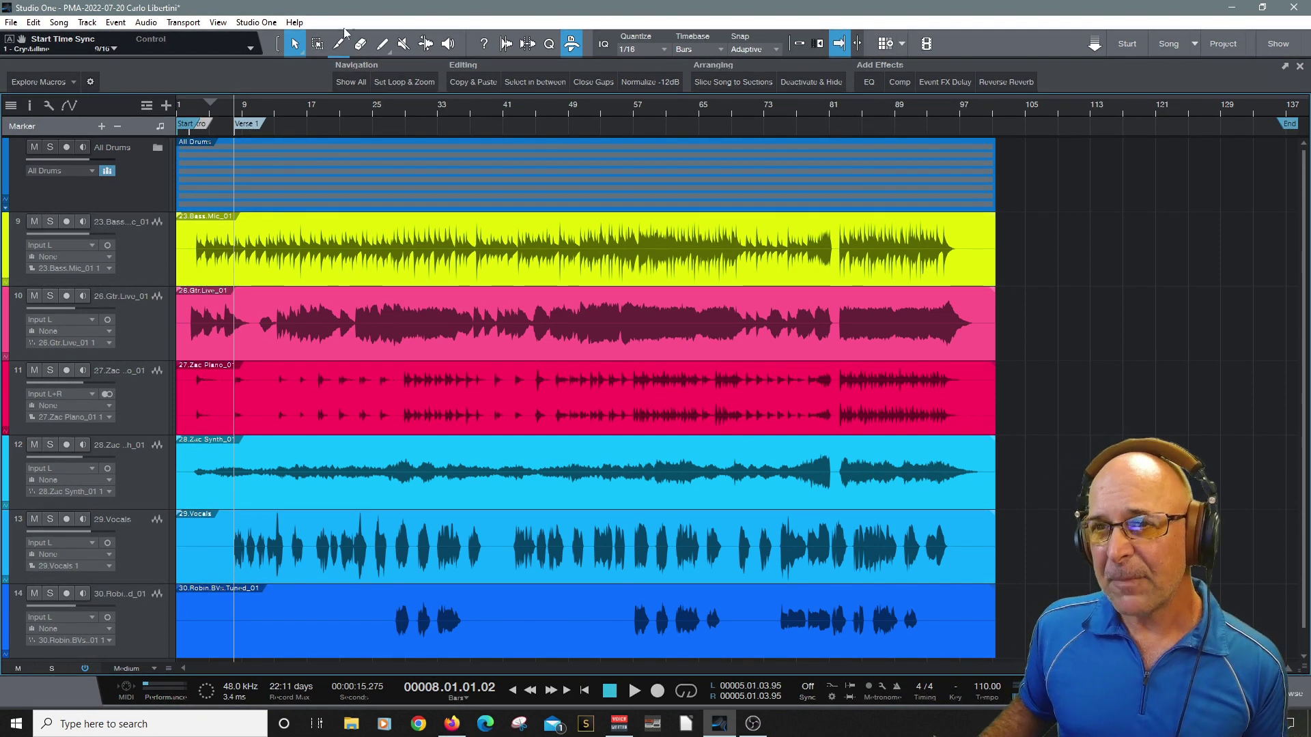
pyautogui.click(318, 44)
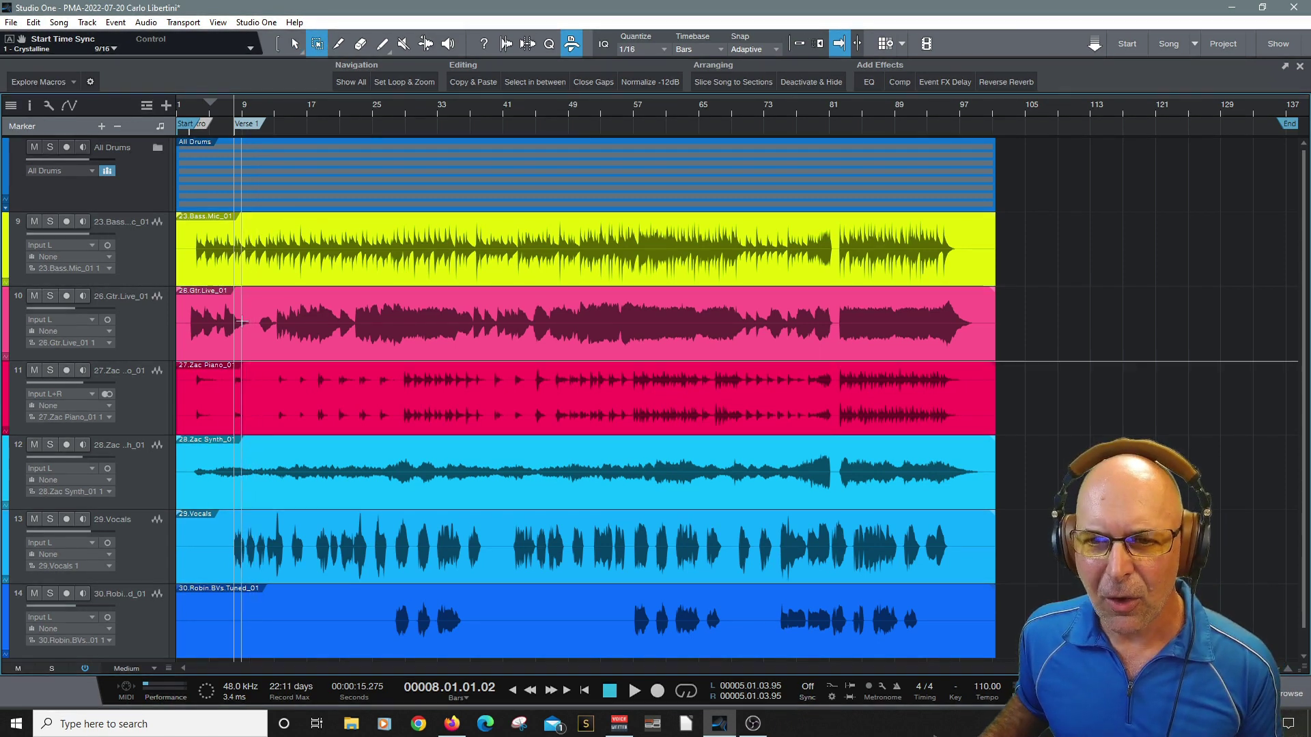
pyautogui.click(259, 107)
pyautogui.press('space')
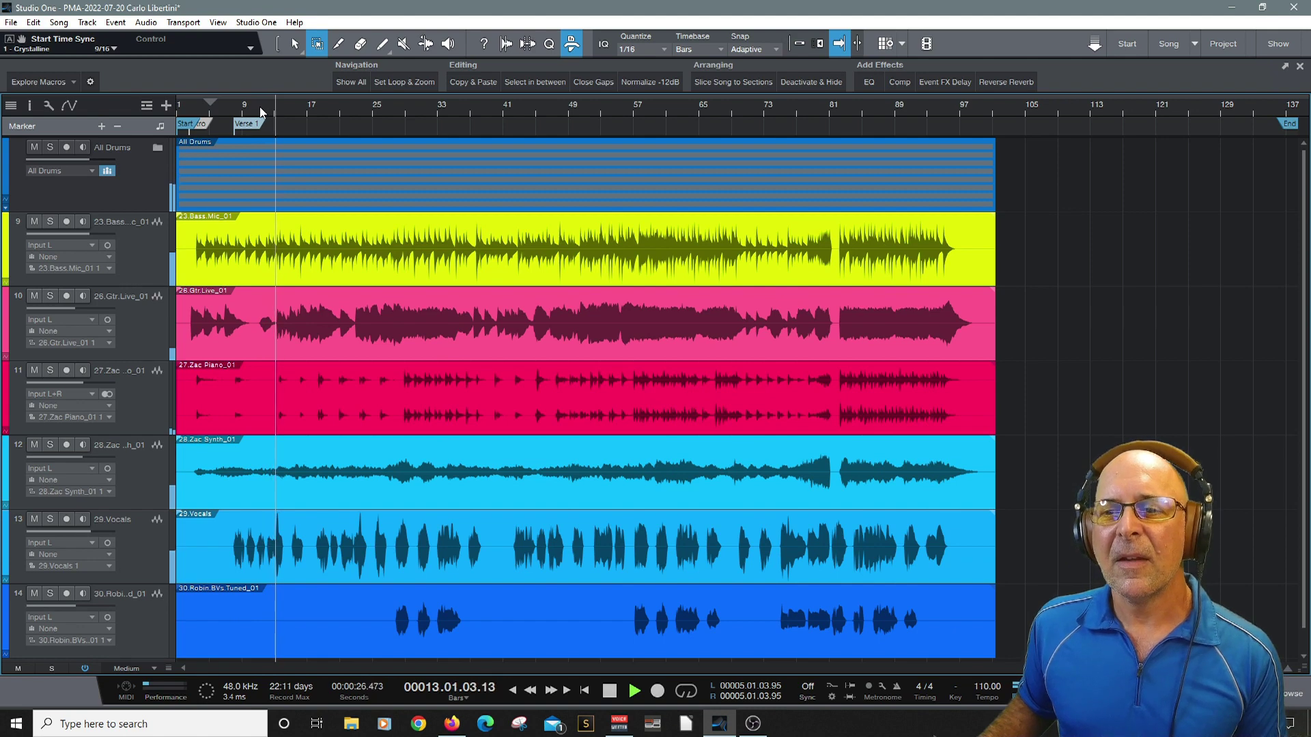
pyautogui.press('space')
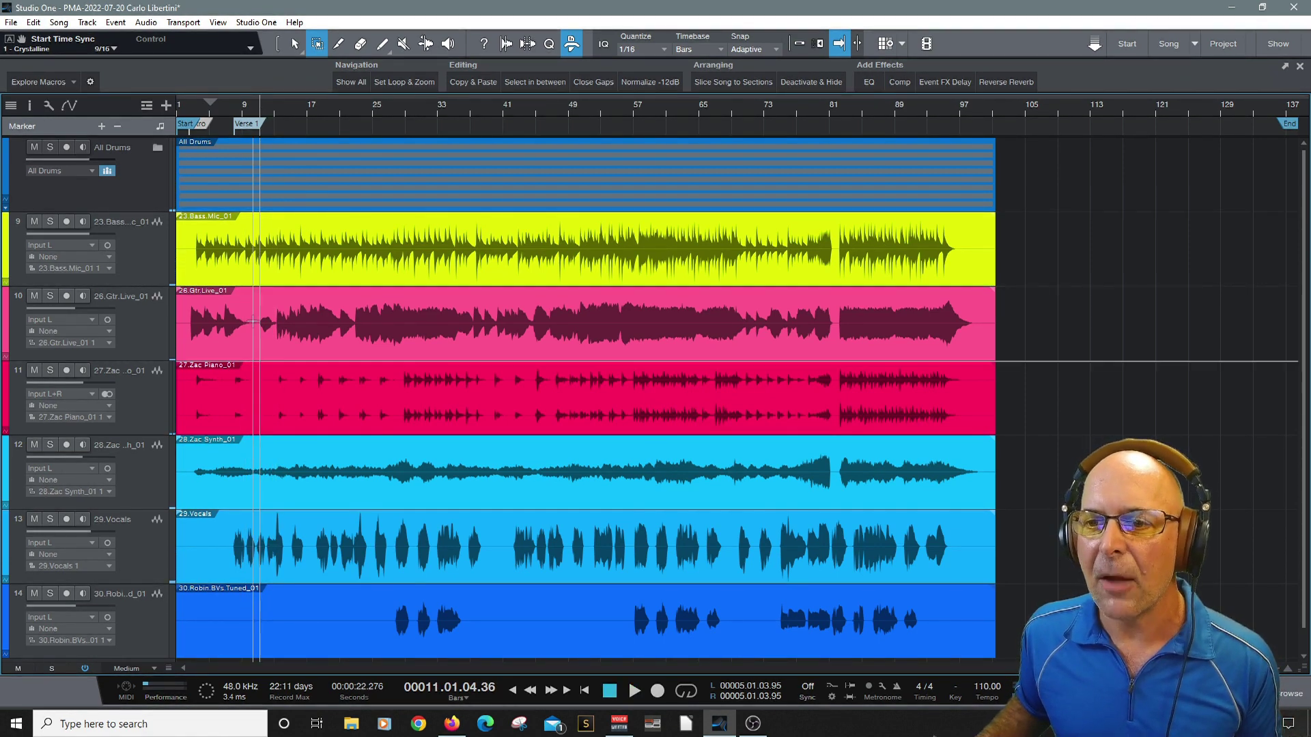
# Loop and zoom to a short range of the 26.Gtr.Live_01 event with looping on.
pyautogui.moveTo(260, 318); pyautogui.dragTo(278, 334)
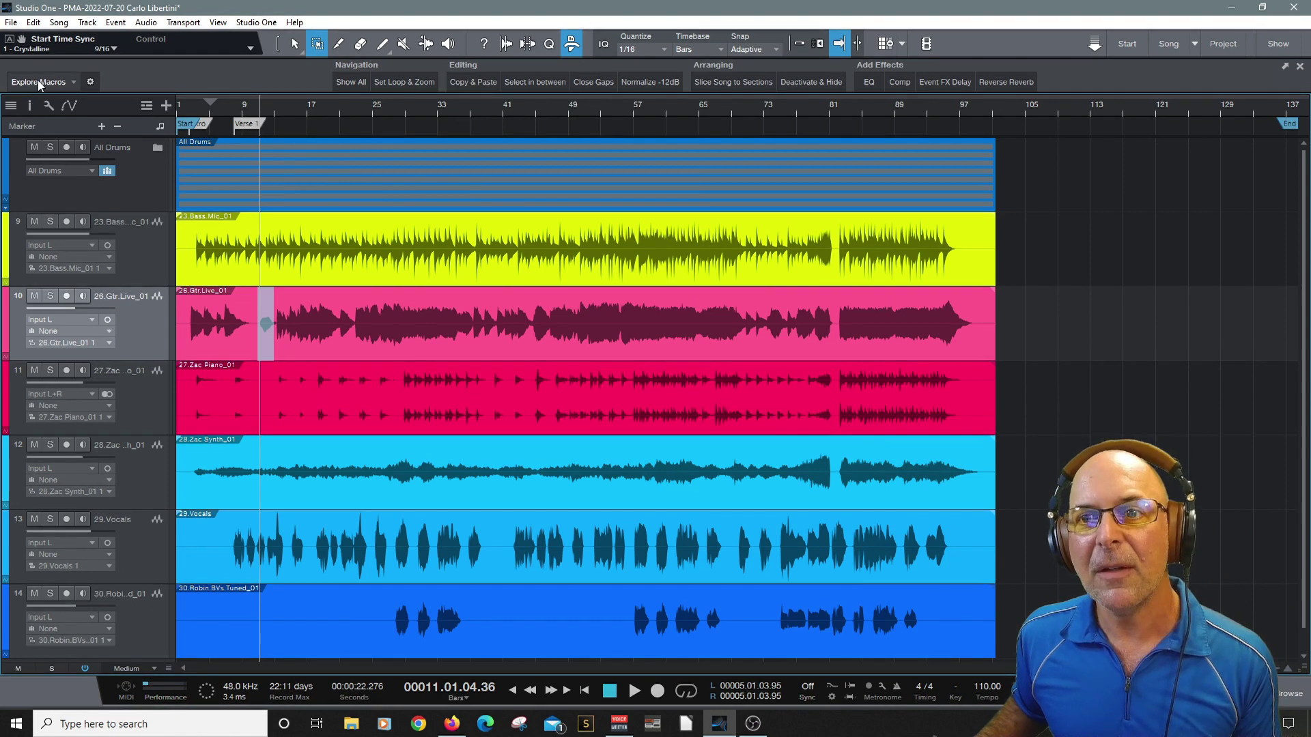
pyautogui.click(393, 82)
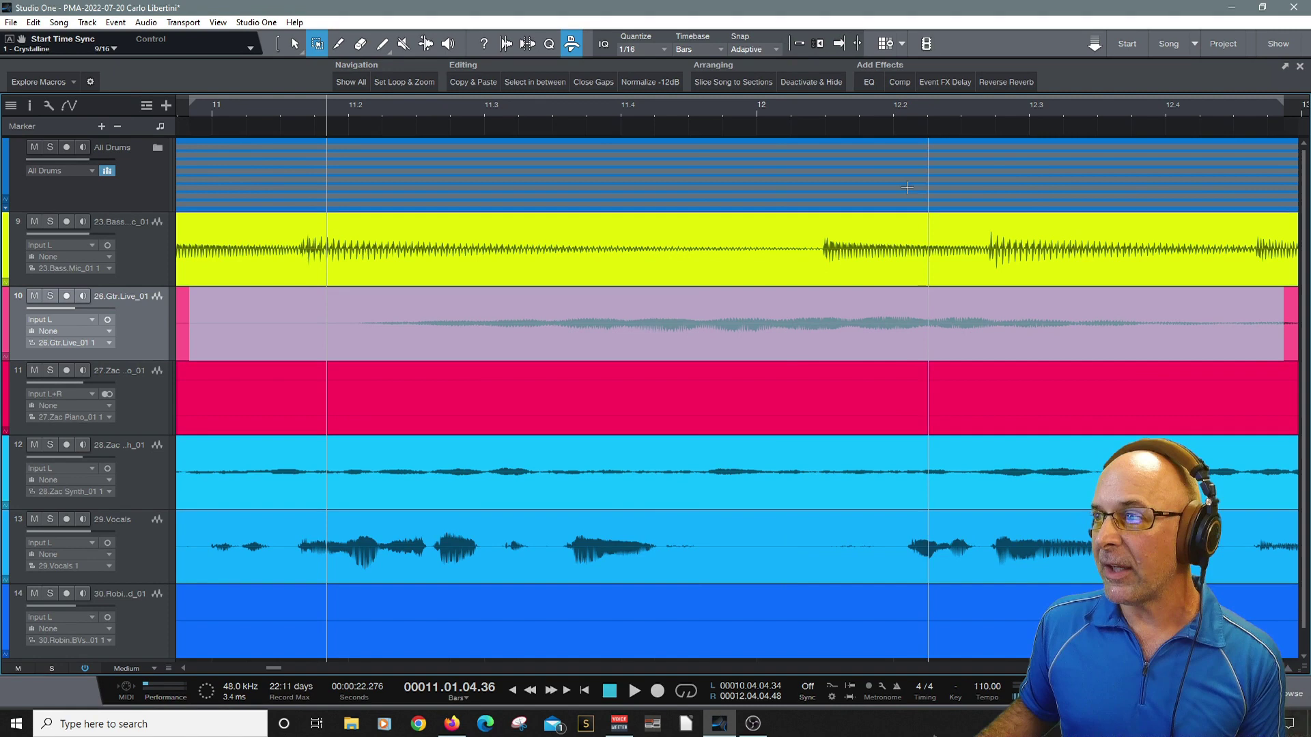
pyautogui.click(684, 692)
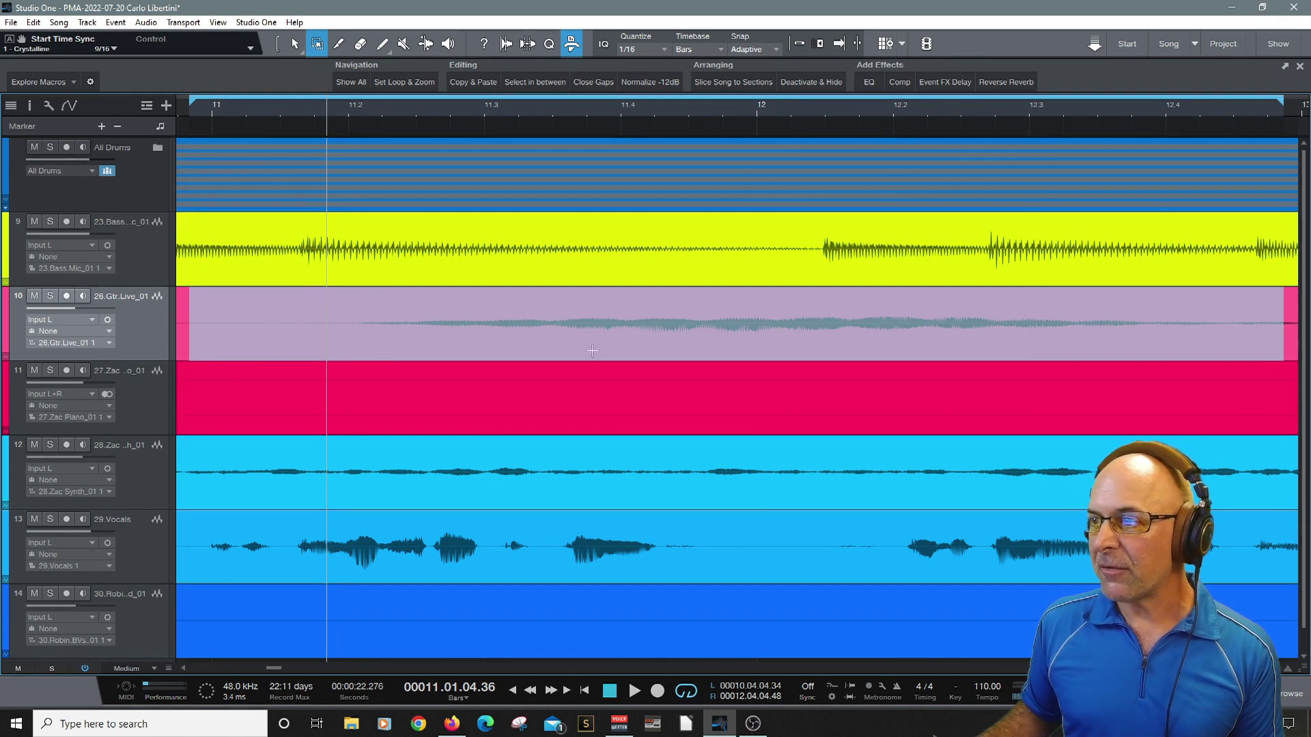
# Solo guitar track 10 and audition the looped range, then stop.
pyautogui.click(55, 296)
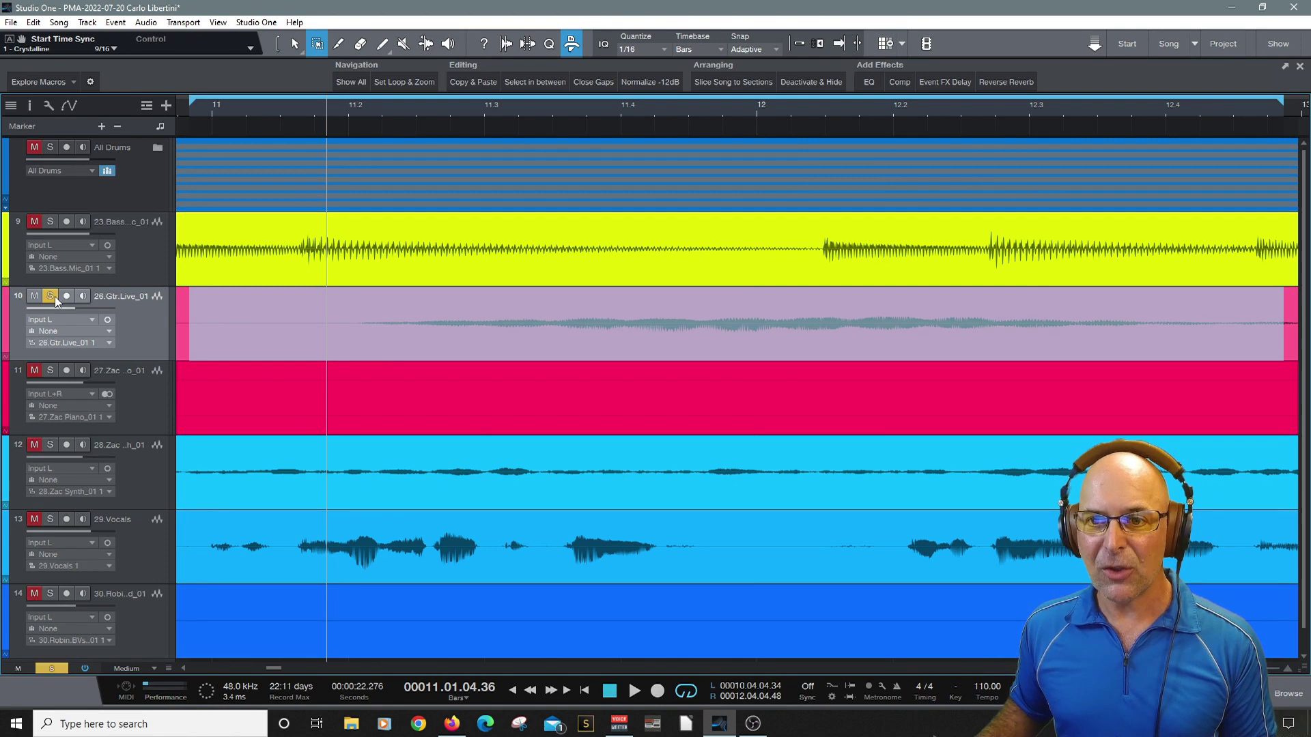
pyautogui.press('space')
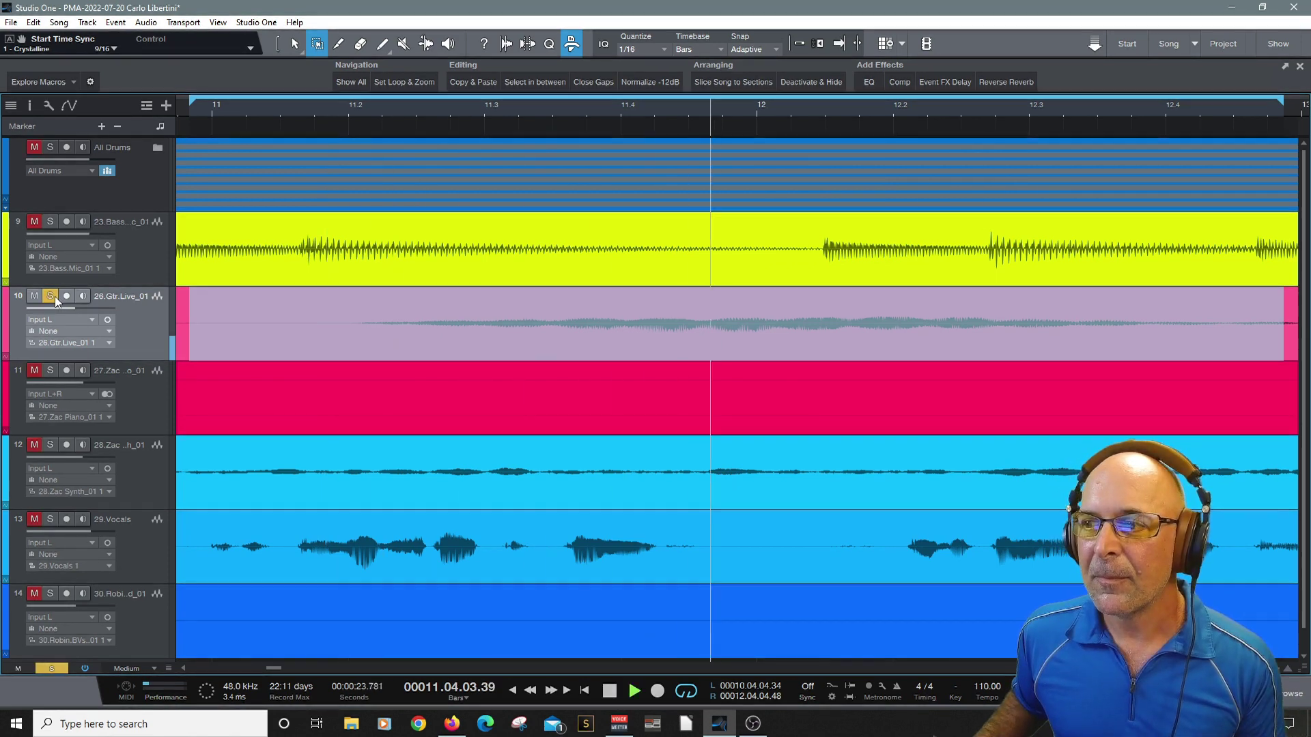
pyautogui.press('space')
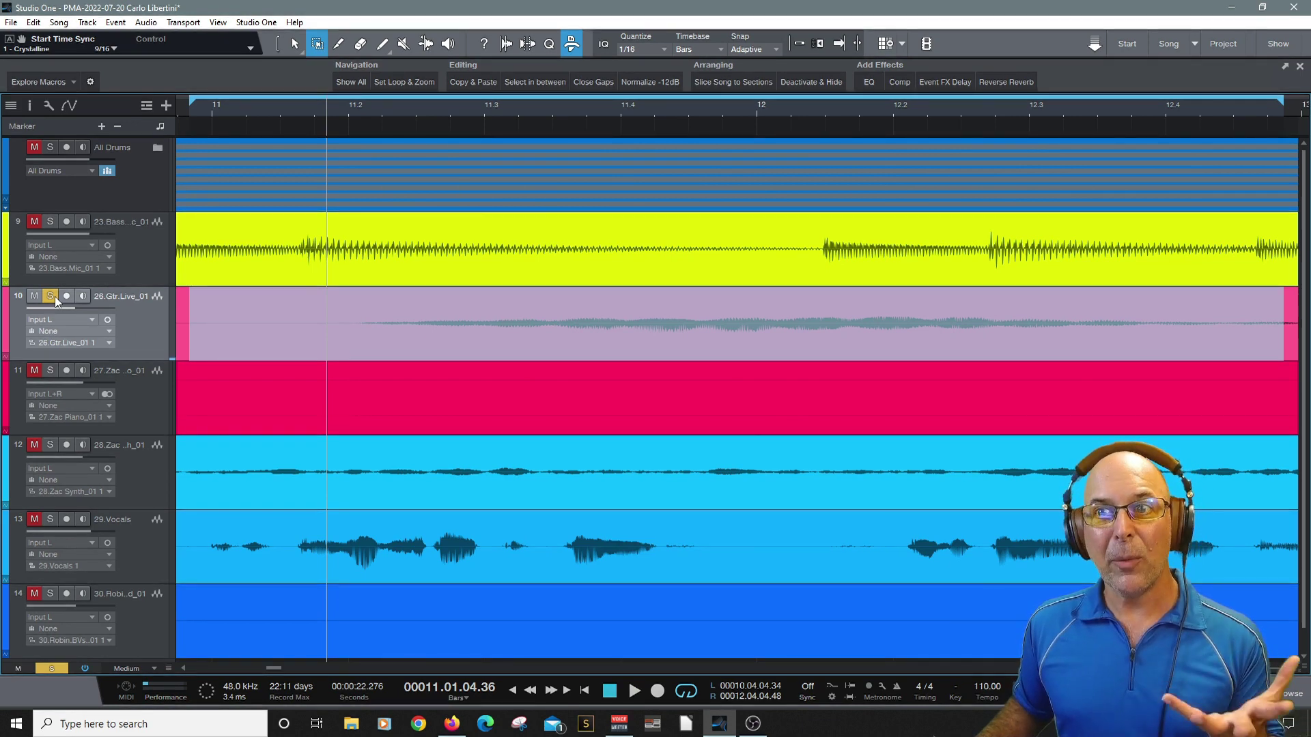
# Raise the guitar event's level by 3 dB with the Audio Editing macro page's +3dB button.
pyautogui.click(35, 78)
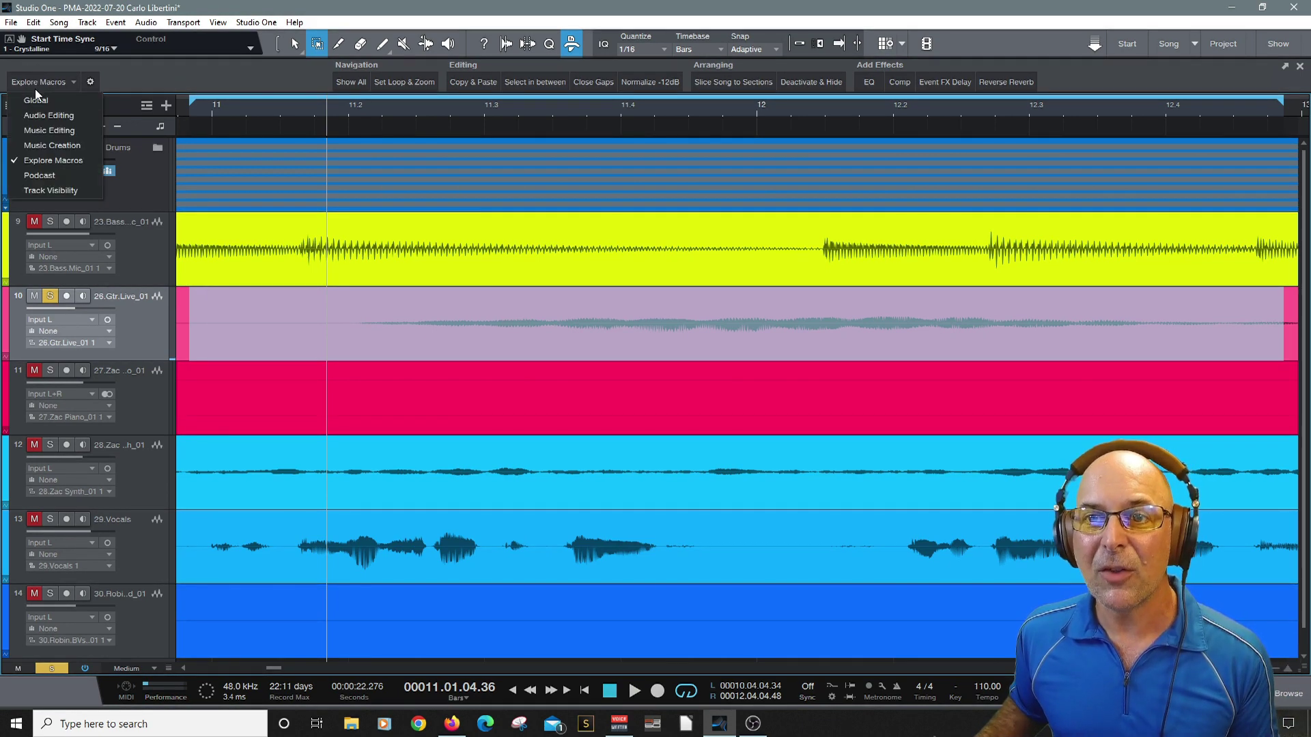
pyautogui.click(45, 129)
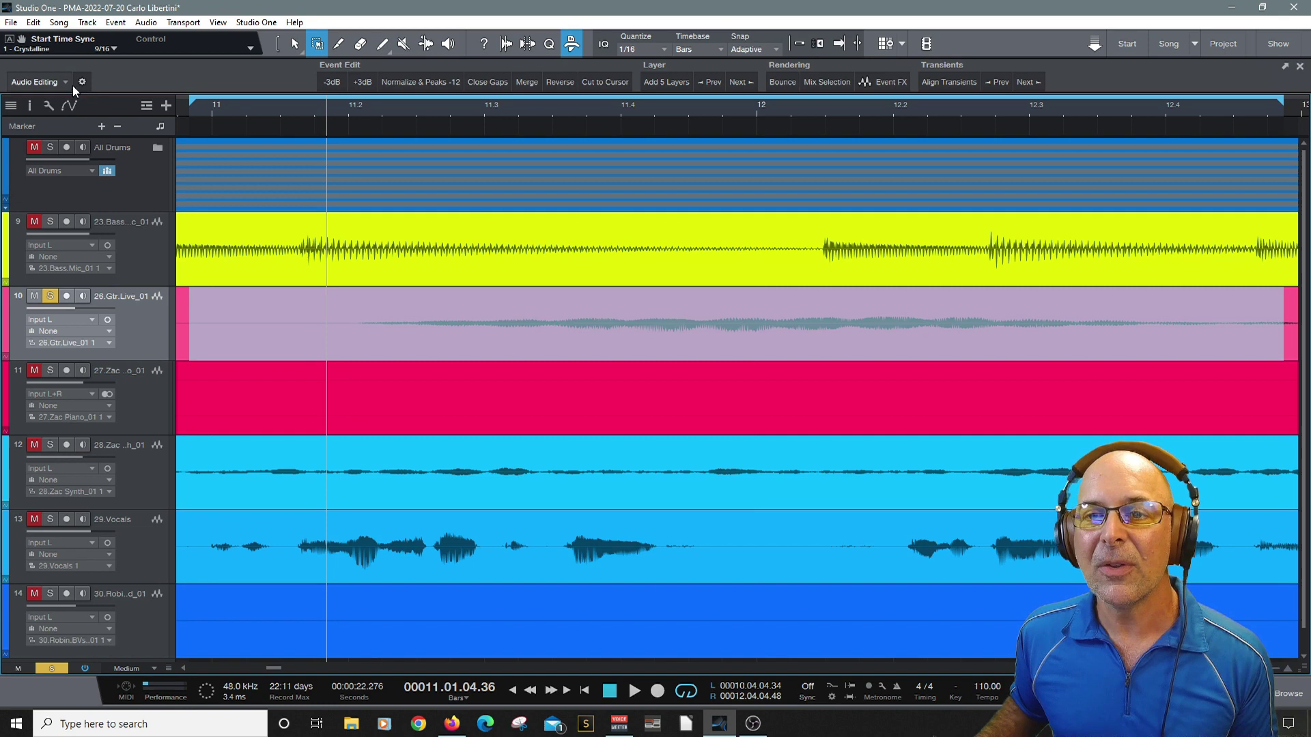
pyautogui.click(358, 82)
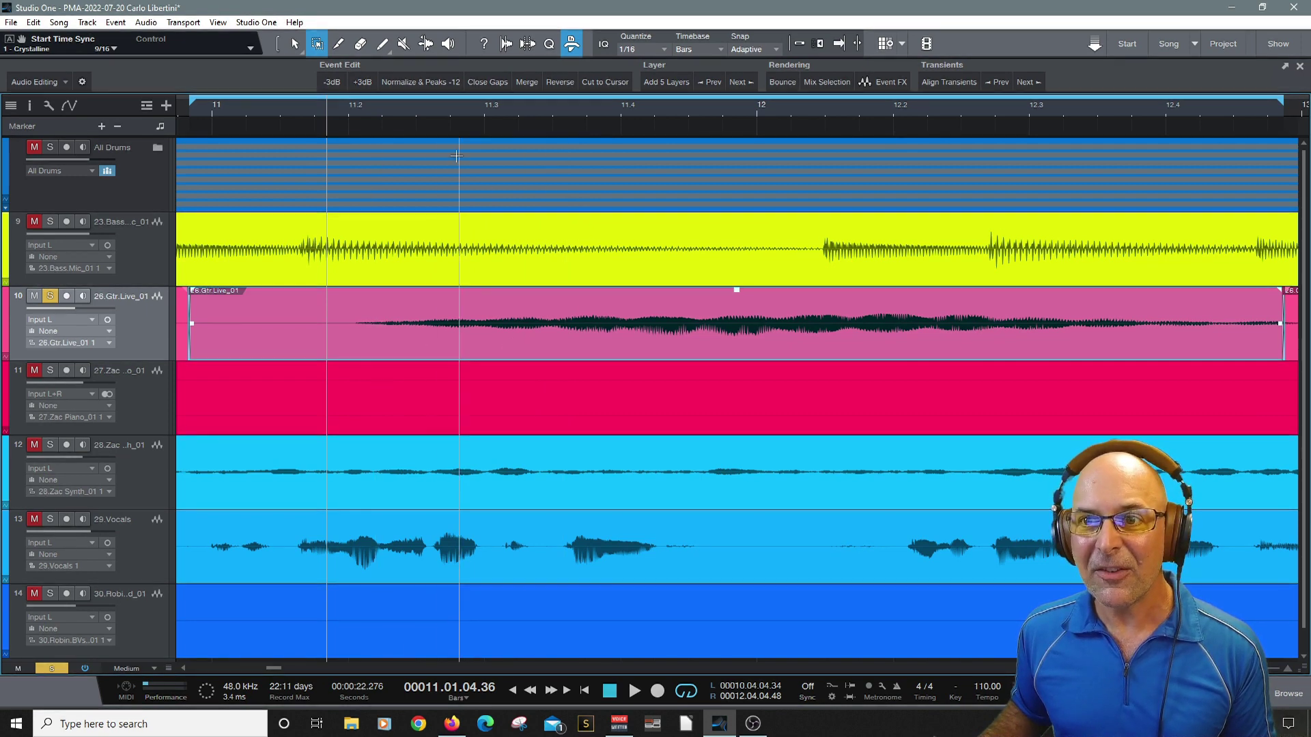
# Return to Explore Macros, zoom out to the whole song, unsolo track 10 and play from bar 9.
pyautogui.click(24, 83)
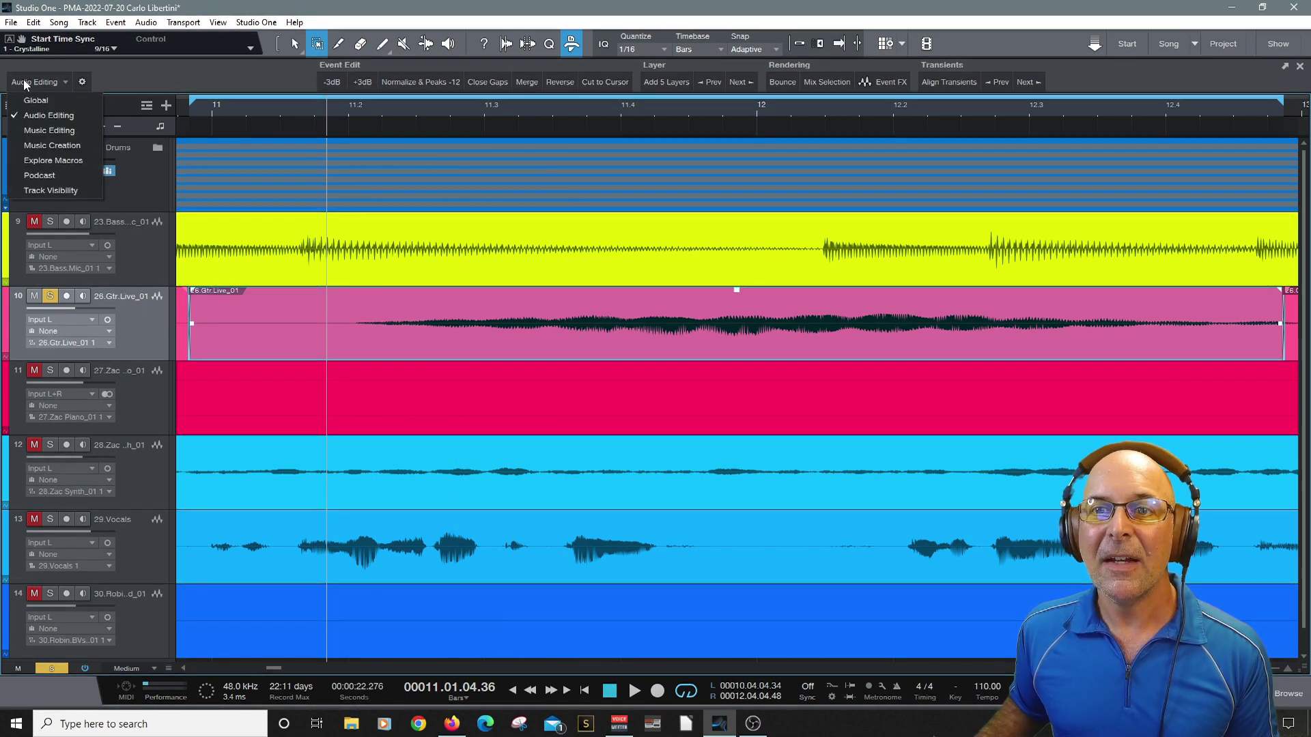
pyautogui.click(66, 162)
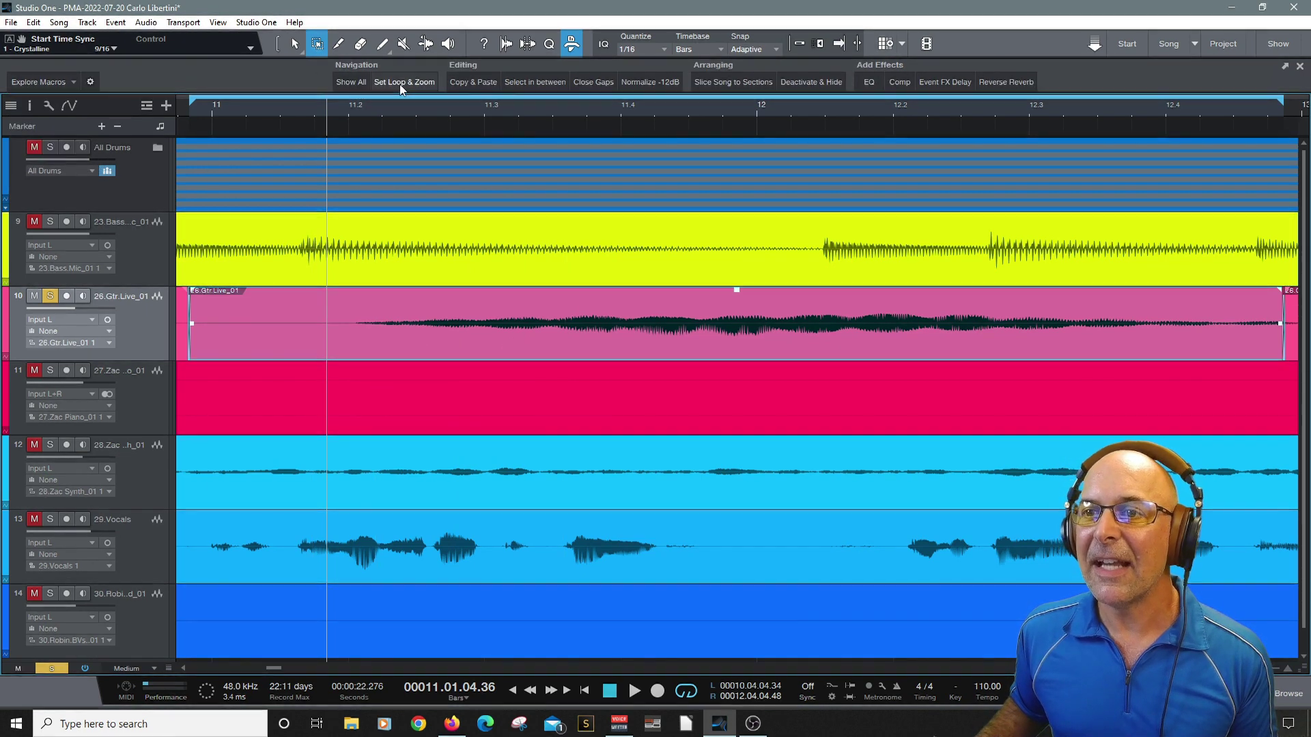
pyautogui.click(350, 82)
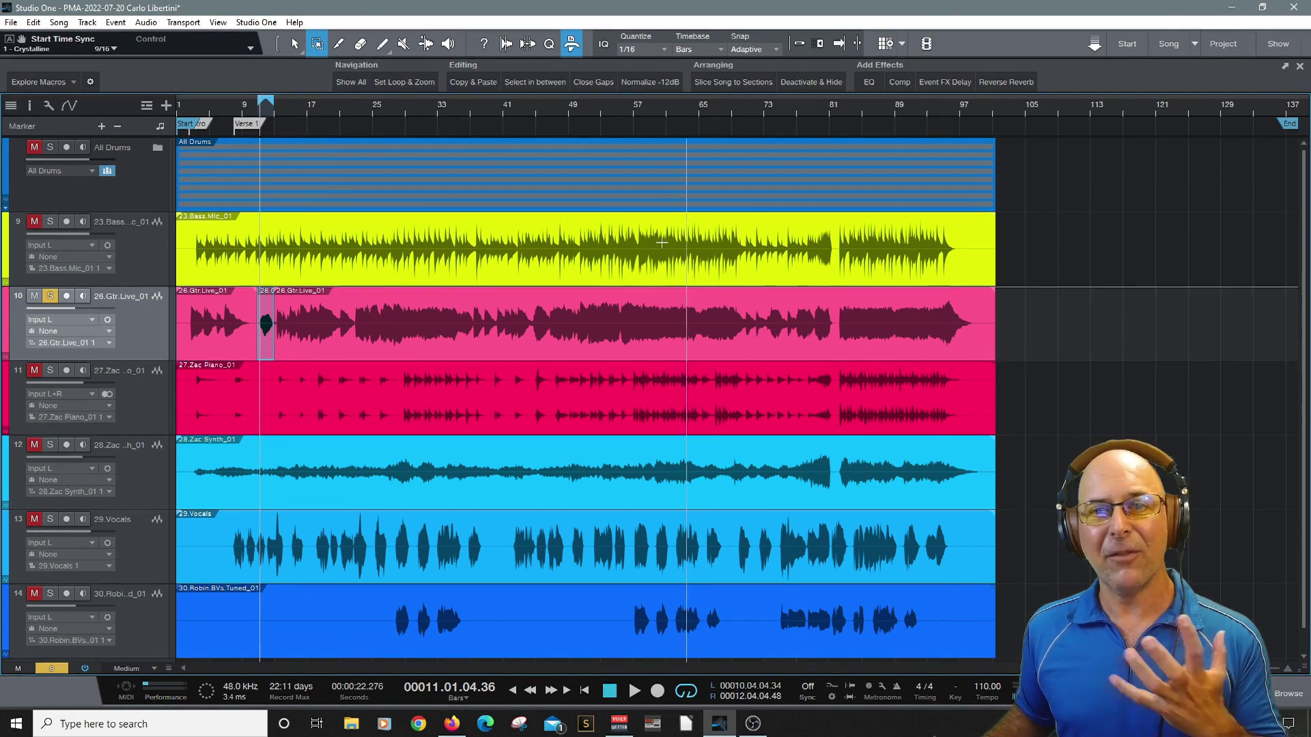
pyautogui.click(244, 104)
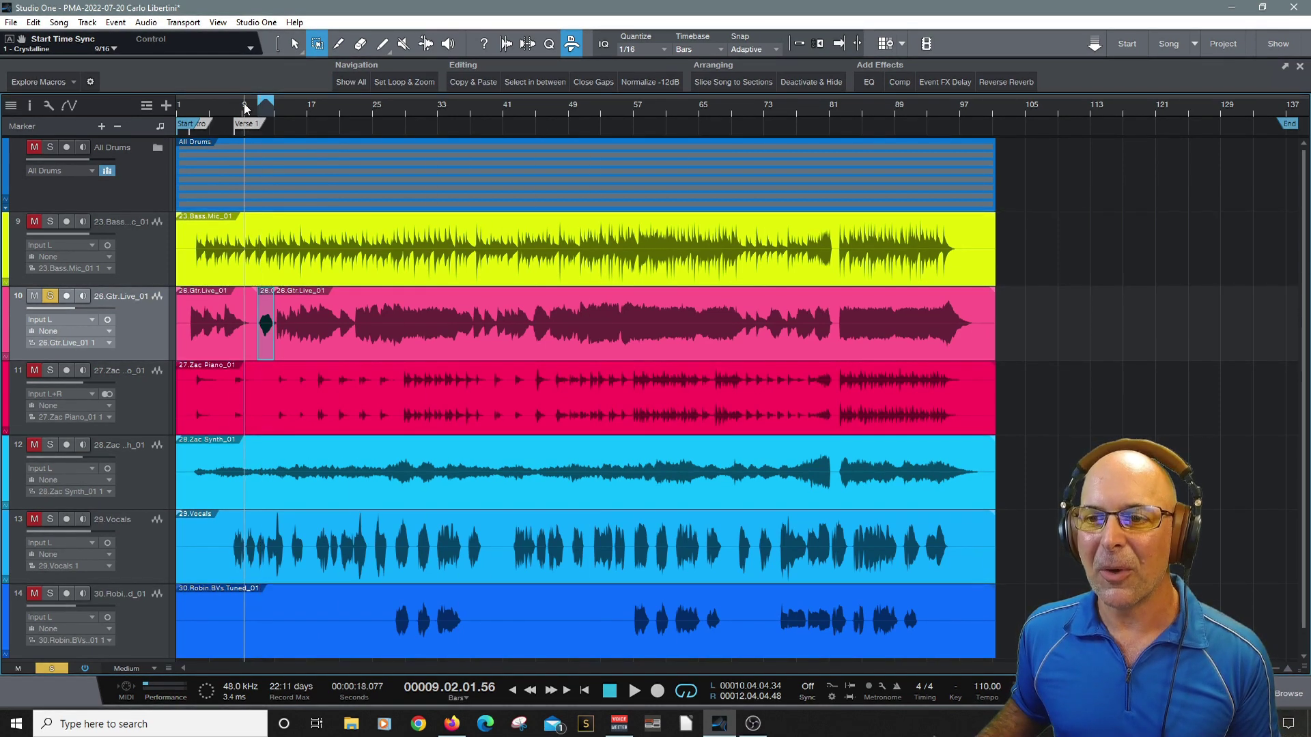
pyautogui.click(50, 296)
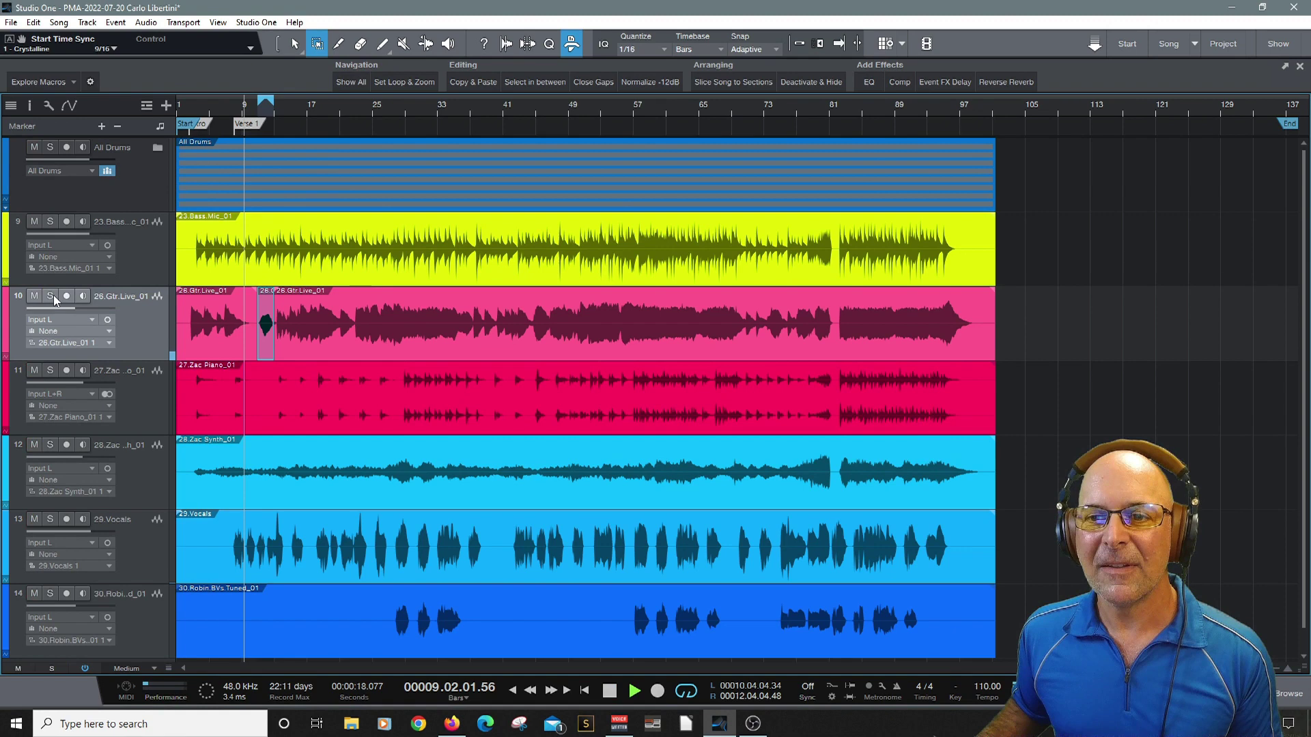
pyautogui.press('space')
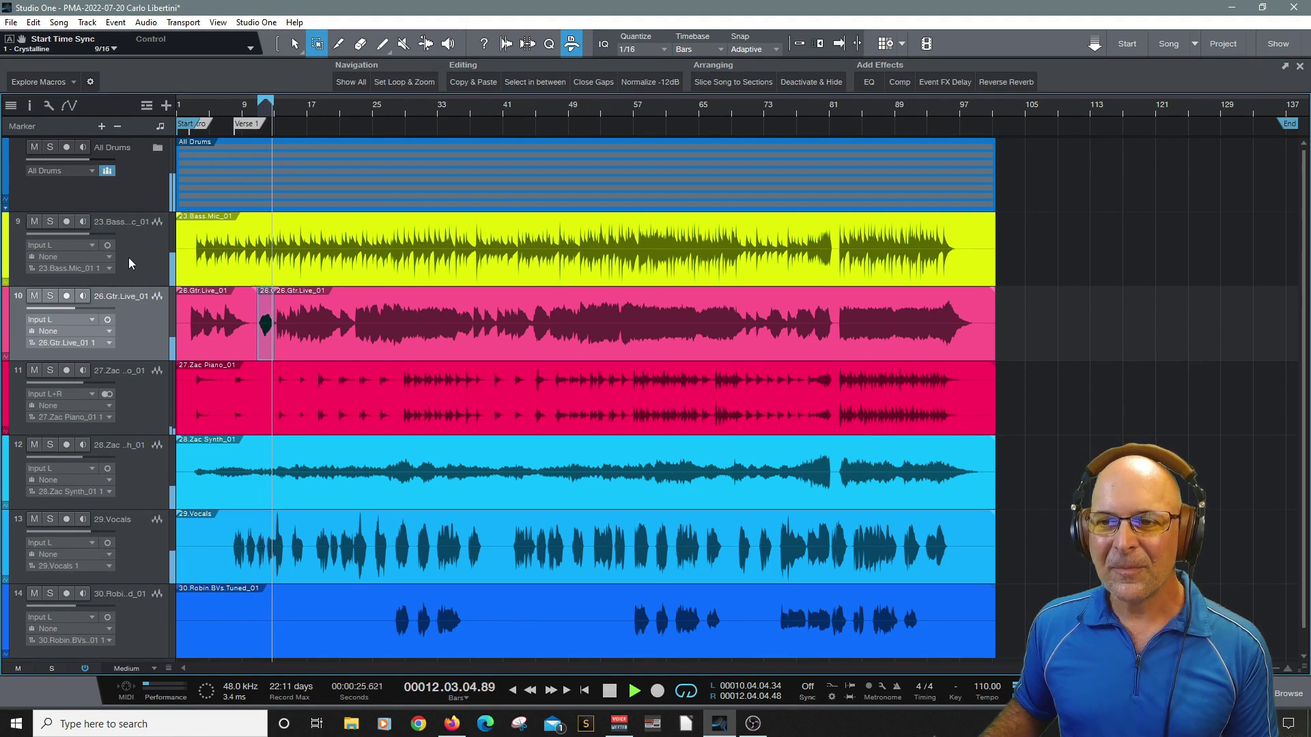
# Stop playback at bar 9 and check the macro toolbar gear options, then close them.
pyautogui.press('space')
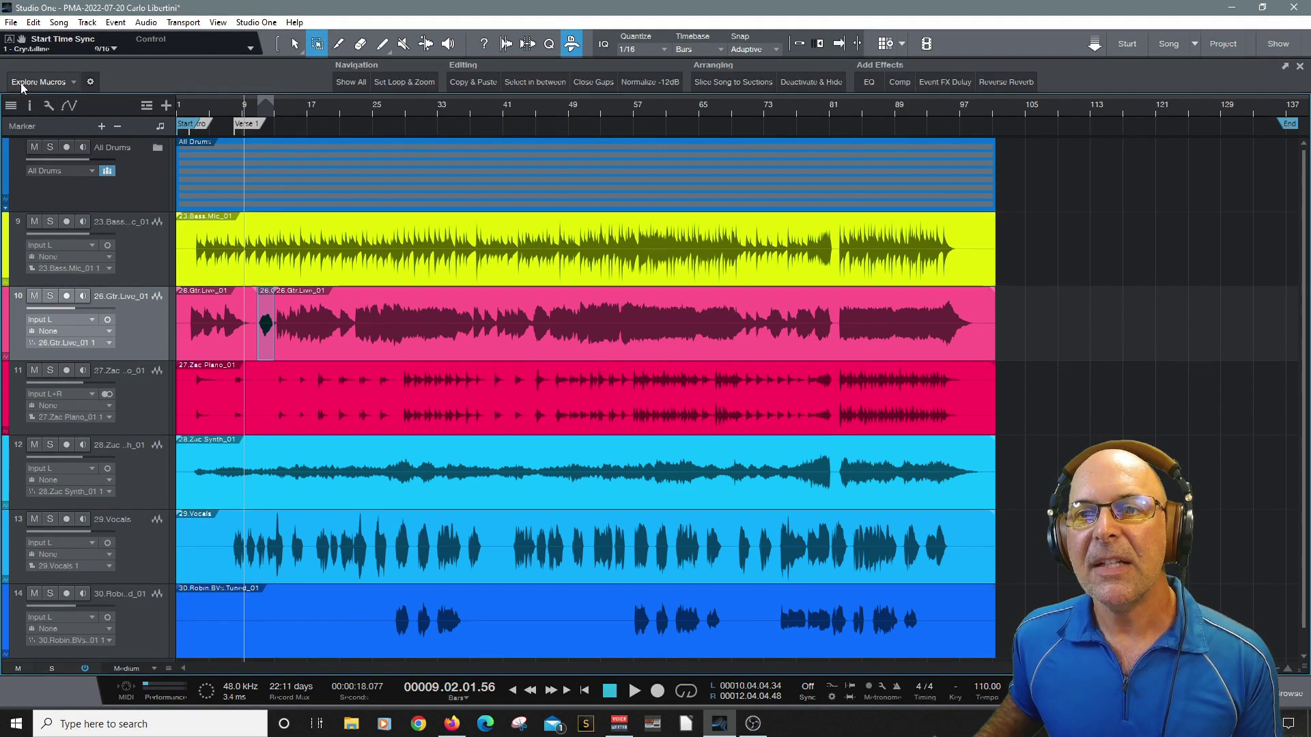
pyautogui.click(90, 82)
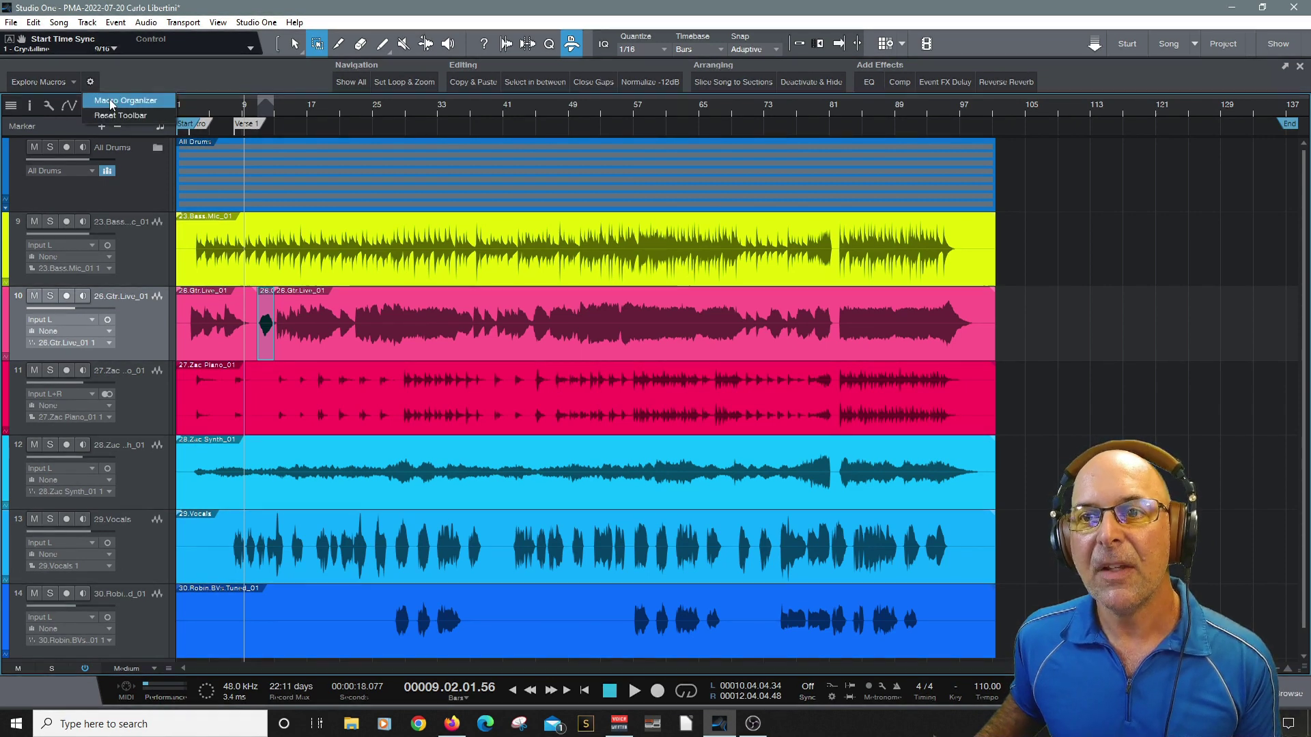
pyautogui.click(122, 72)
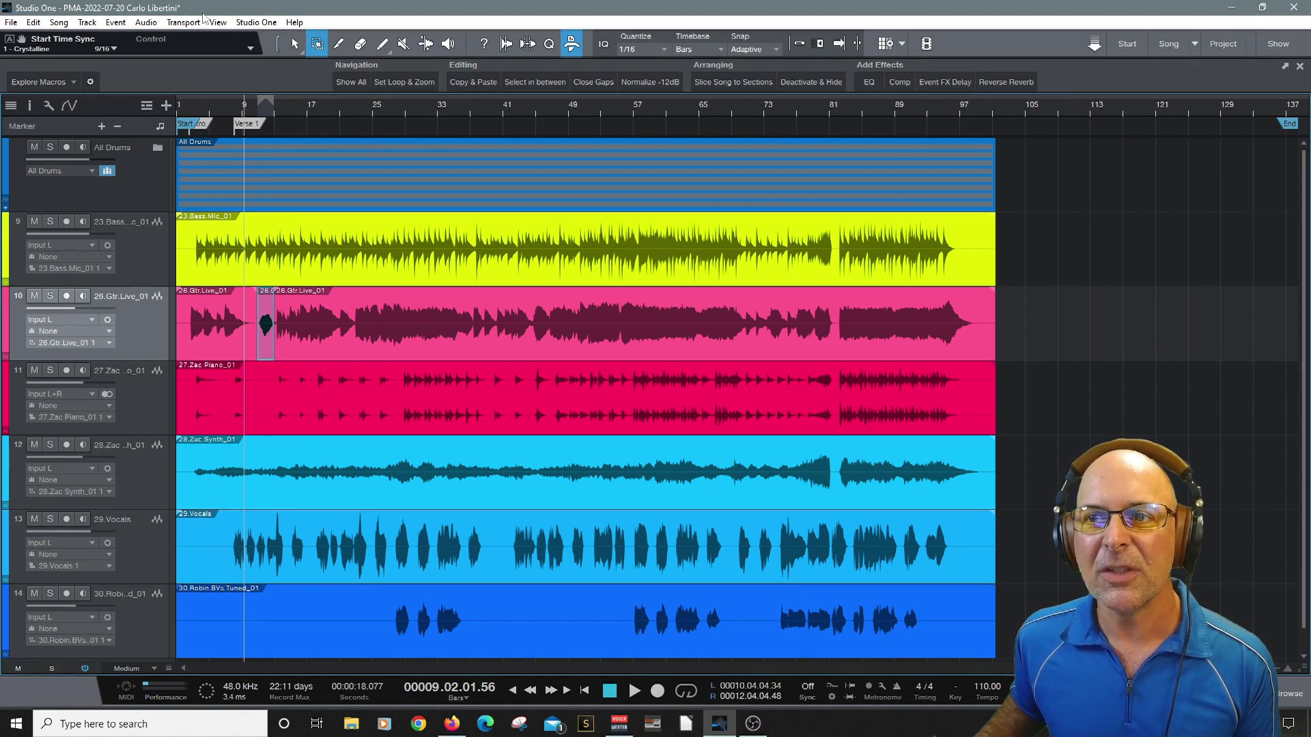
# Open the Macro Organizer from the Studio One menu and move its window into view.
pyautogui.click(246, 24)
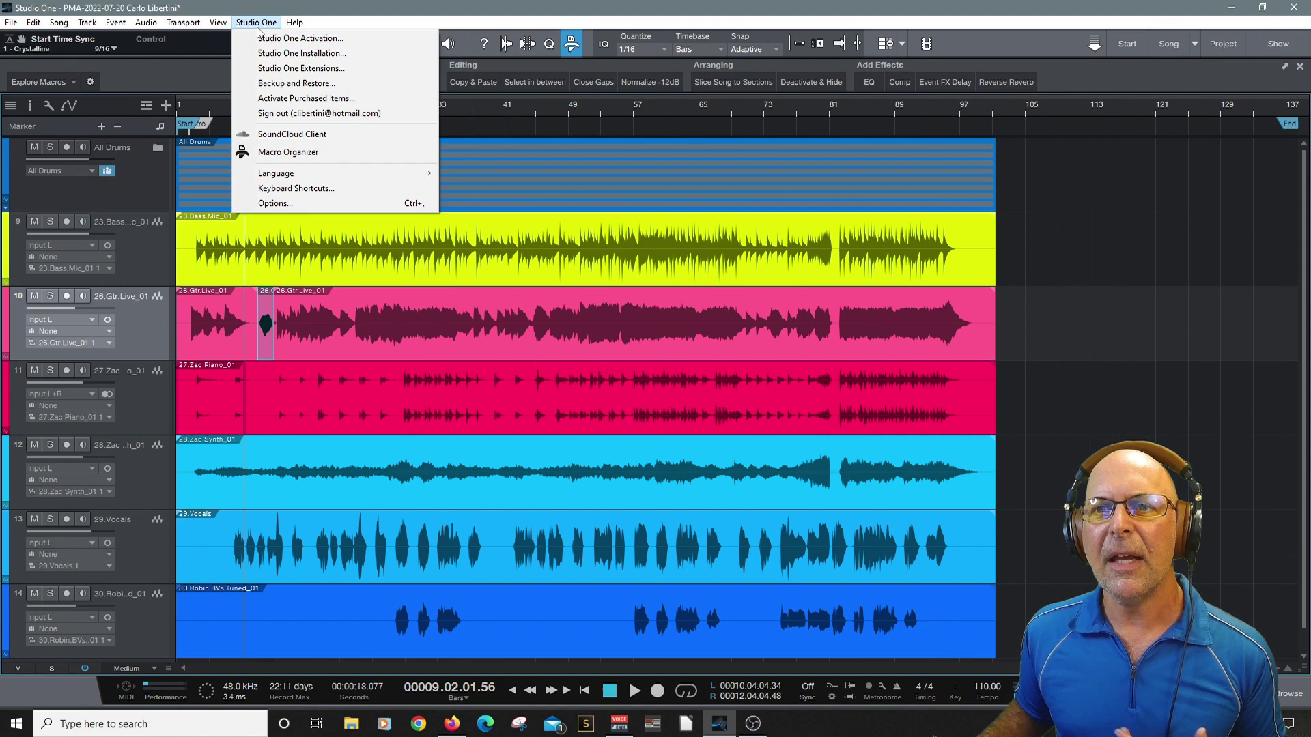
pyautogui.click(298, 154)
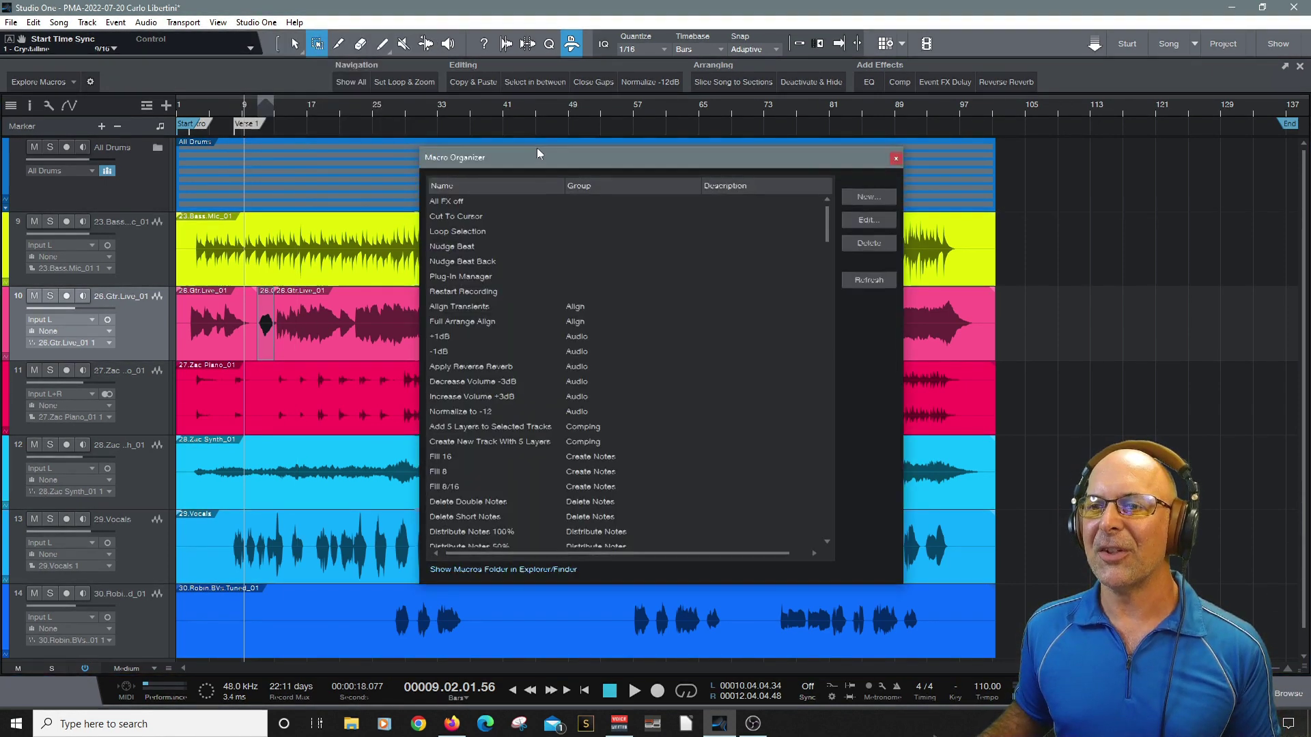
pyautogui.moveTo(537, 147); pyautogui.dragTo(488, 114)
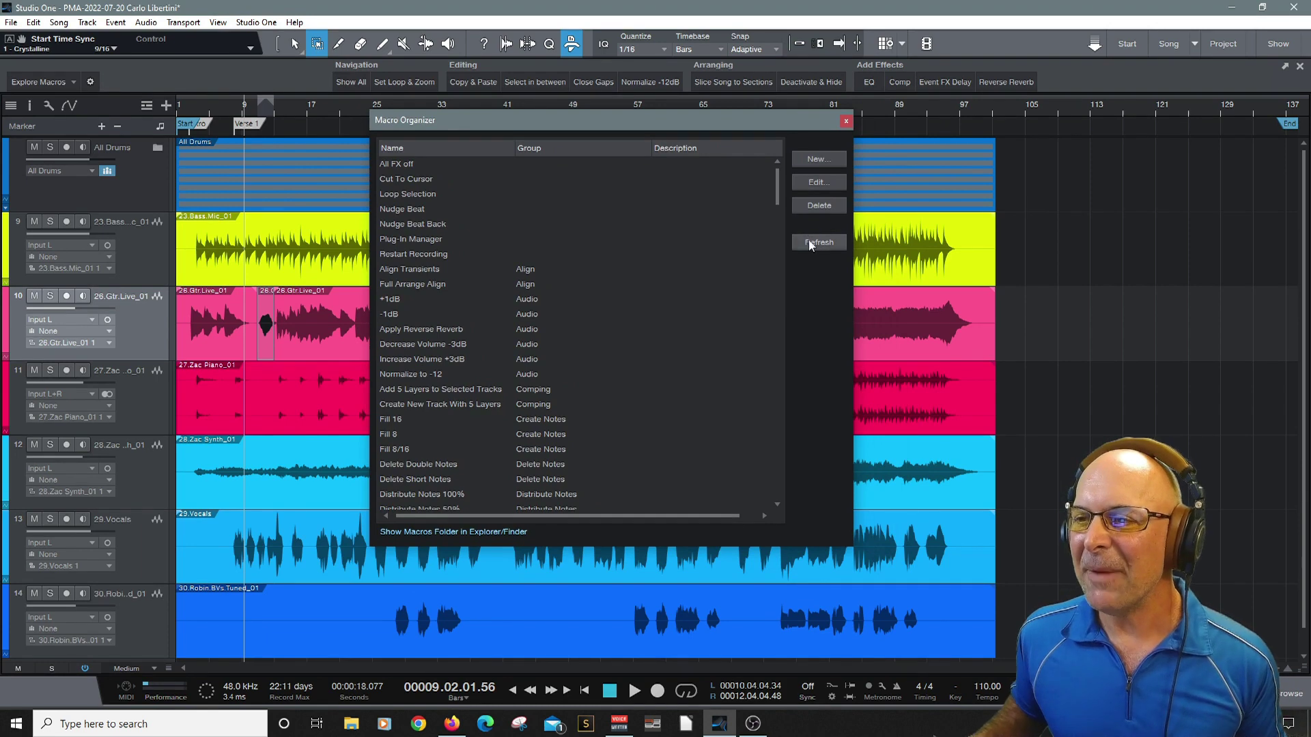
pyautogui.moveTo(776, 191); pyautogui.dragTo(772, 161)
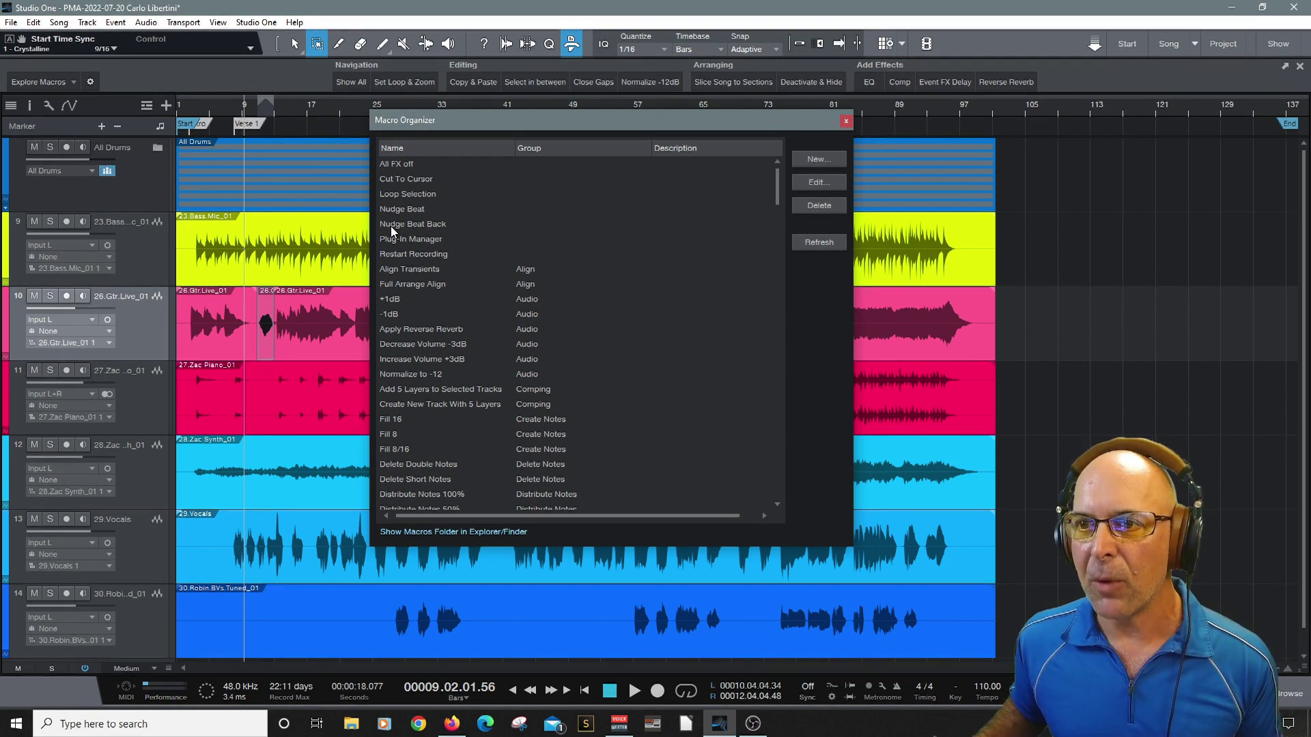
# Close the Macro Organizer and open the Set Loop & Zoom In macro in Edit Macro.
pyautogui.click(845, 122)
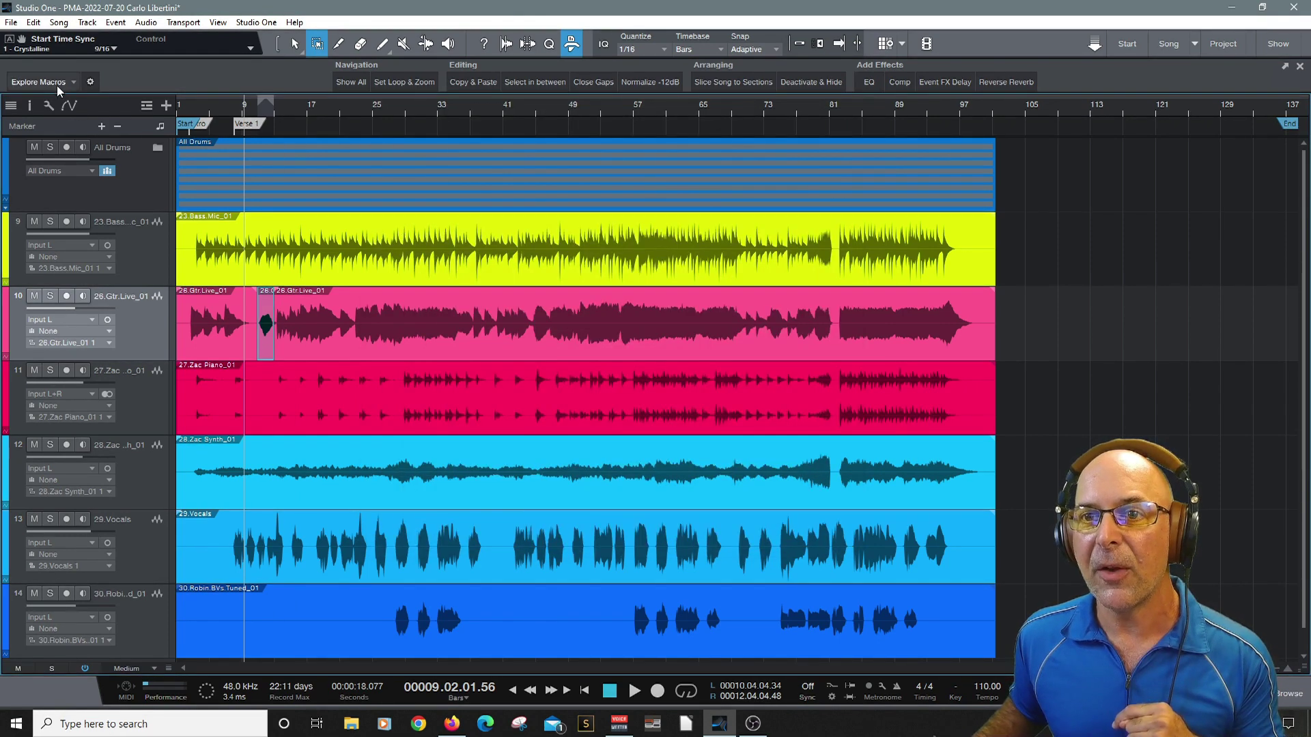
pyautogui.rightClick(395, 82)
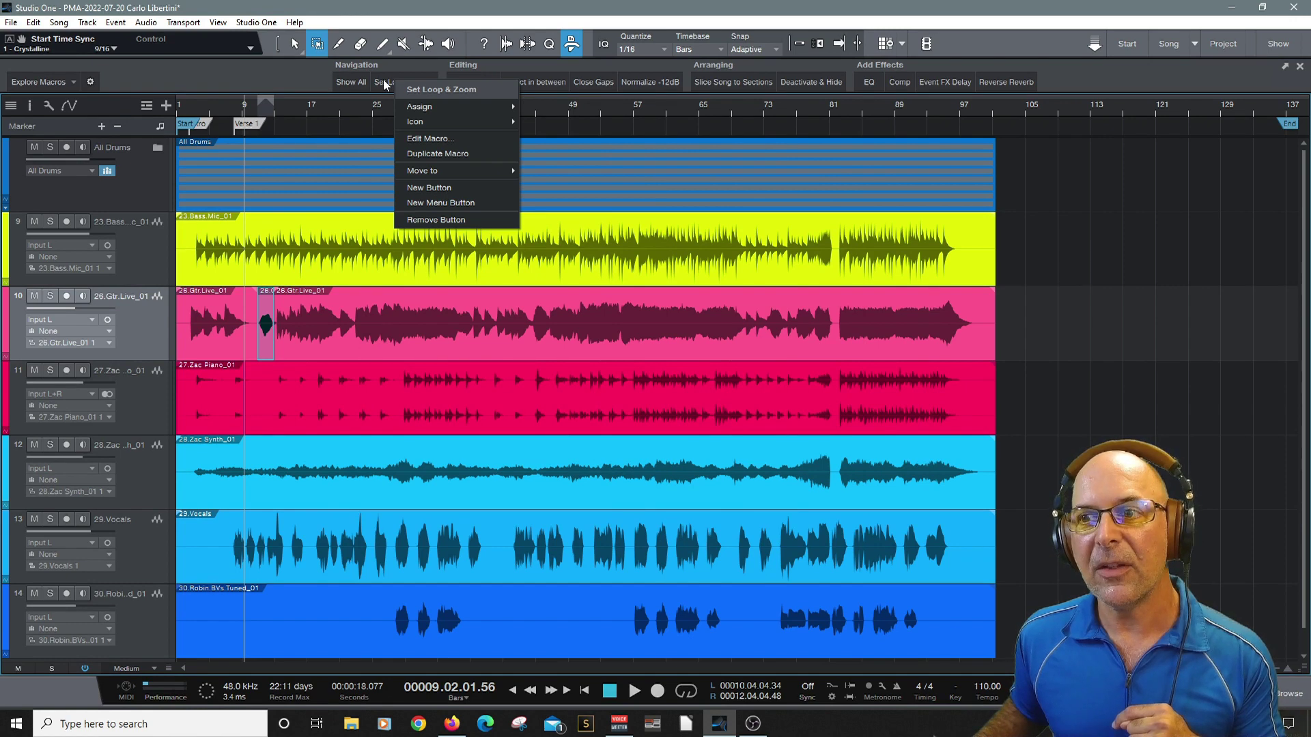
pyautogui.click(426, 137)
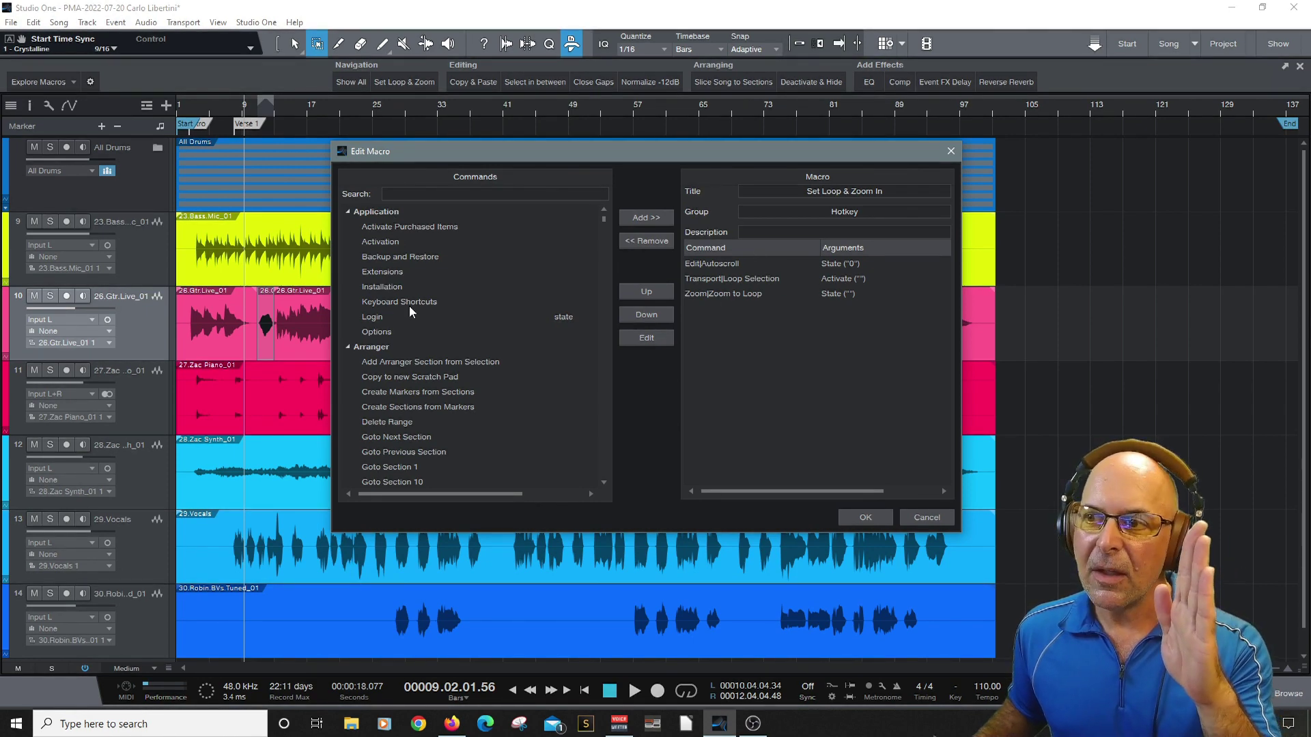
# Review its Autoscroll, Loop Selection and Zoom to Loop commands, then close without saving.
pyautogui.click(714, 263)
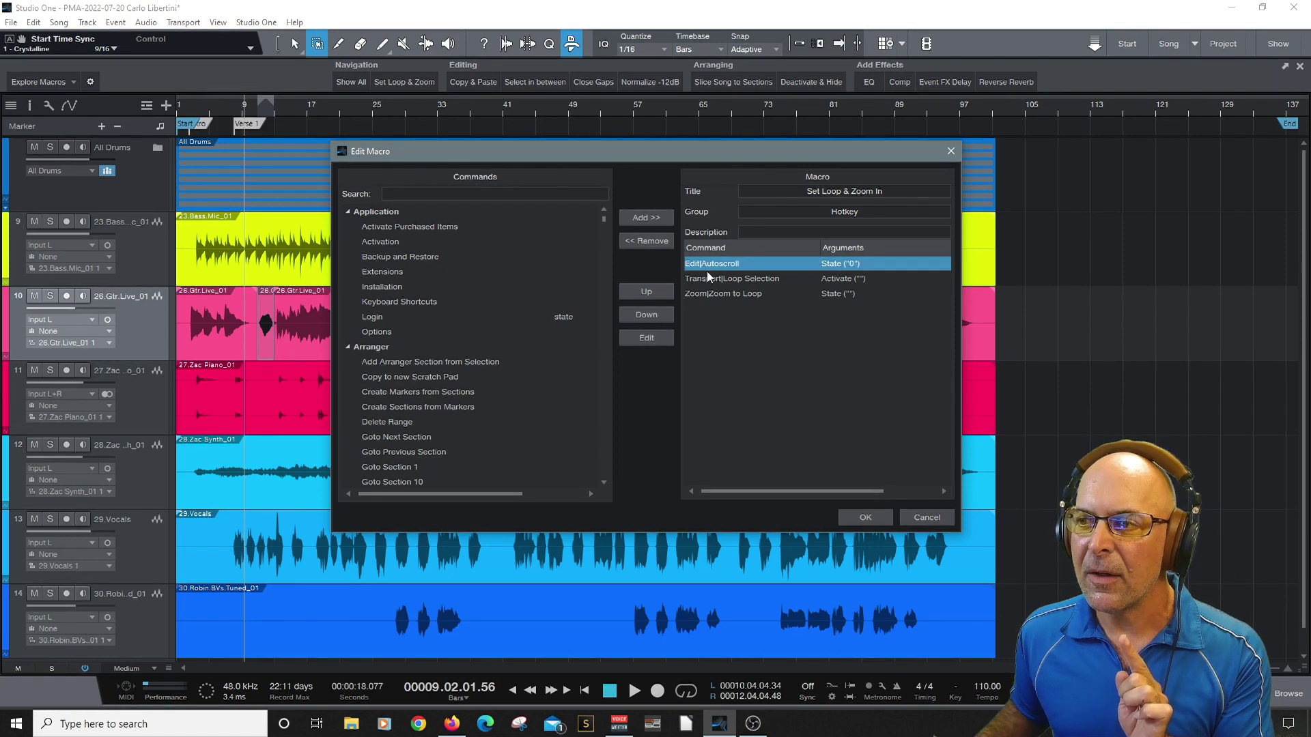
pyautogui.click(706, 281)
pyautogui.click(707, 294)
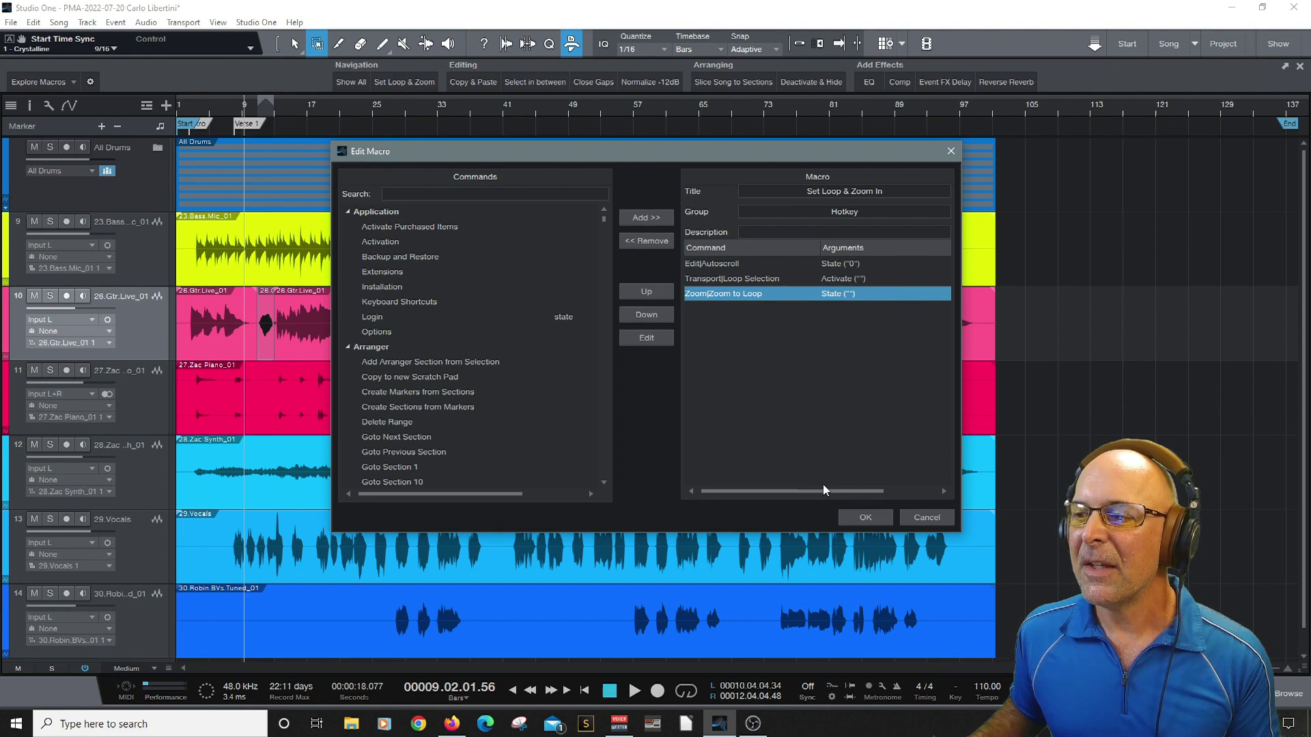
pyautogui.click(924, 519)
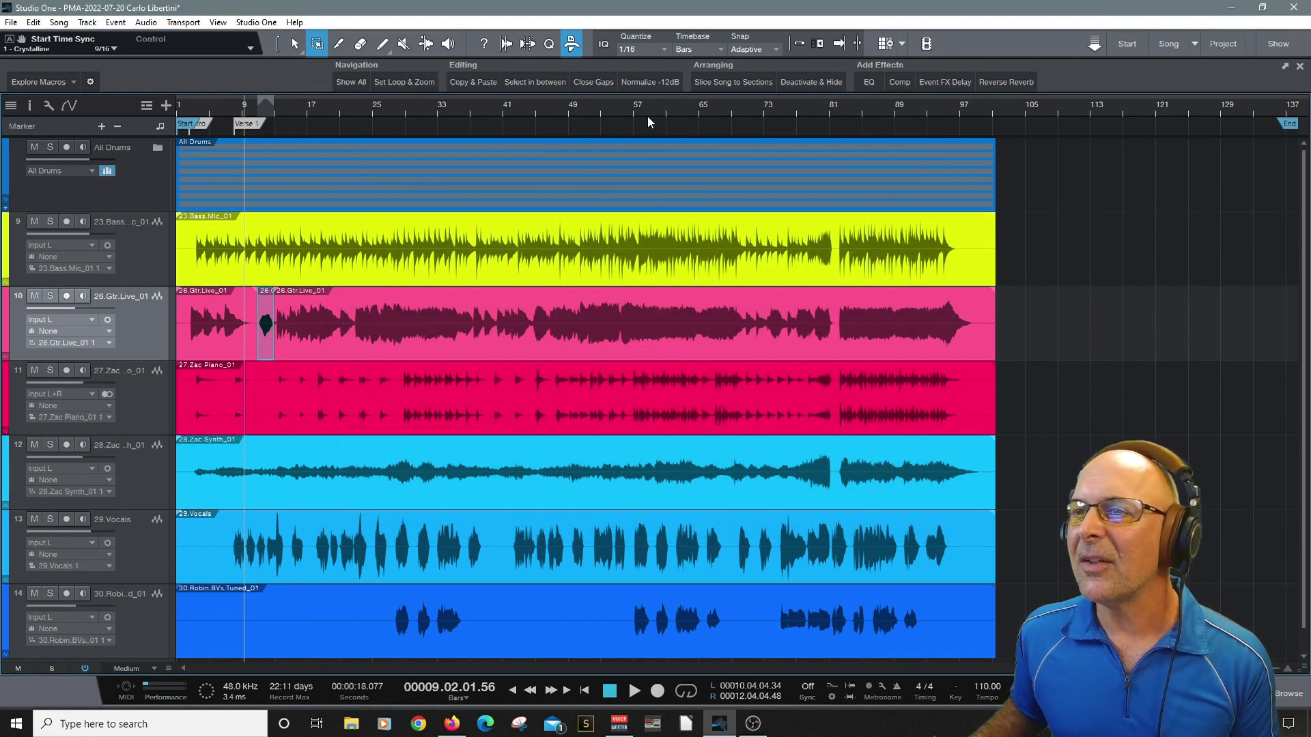
pyautogui.rightClick(870, 82)
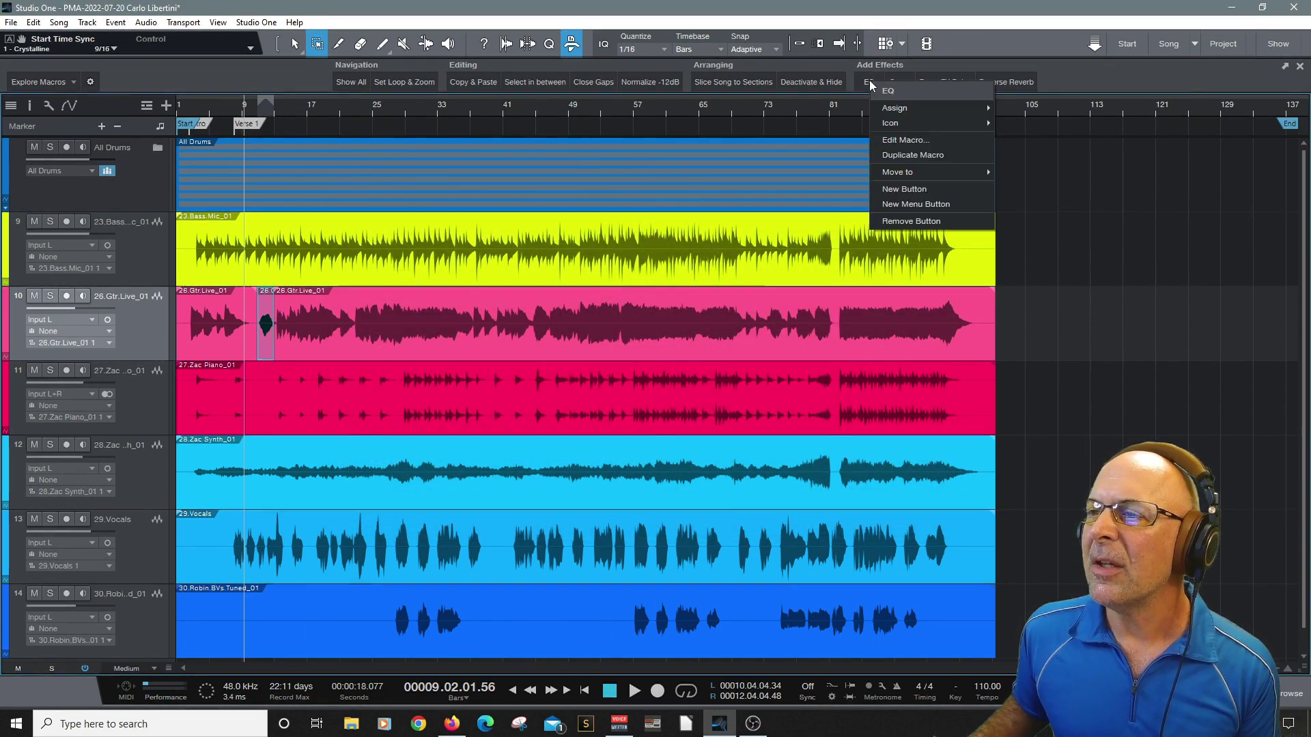
pyautogui.click(900, 139)
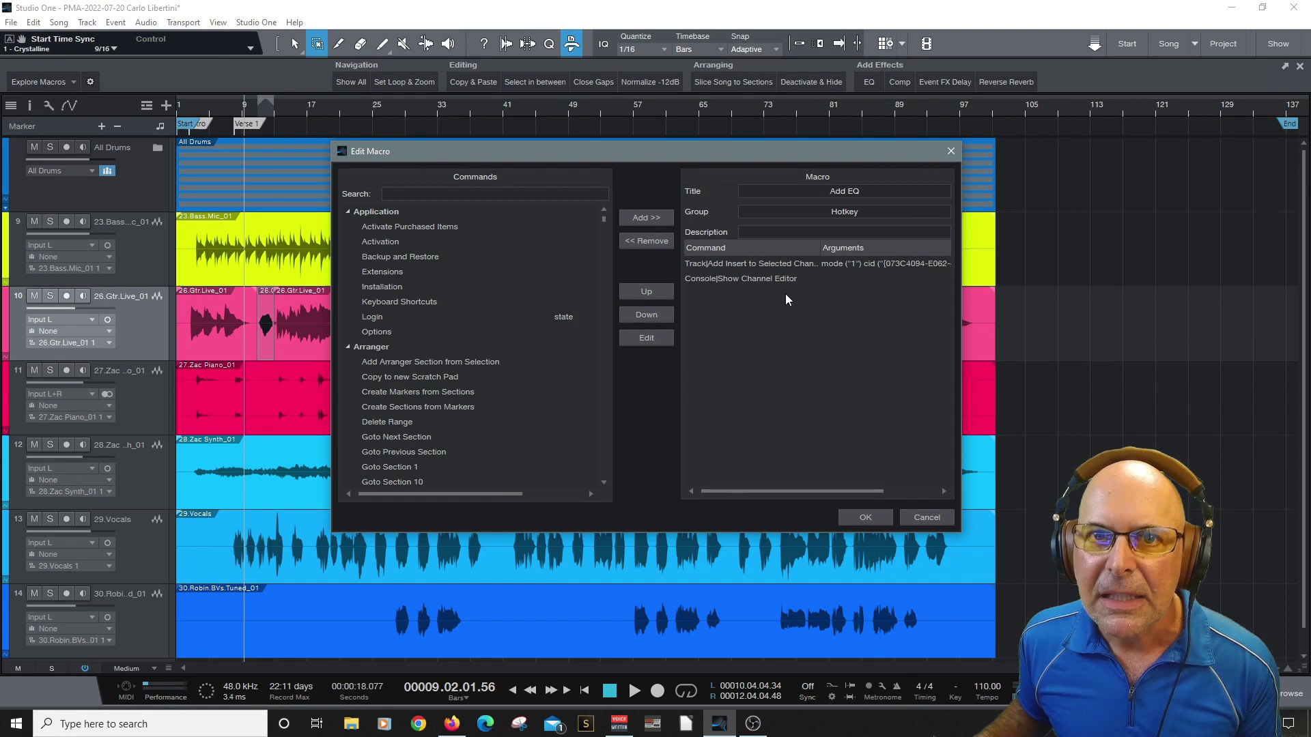
pyautogui.click(923, 518)
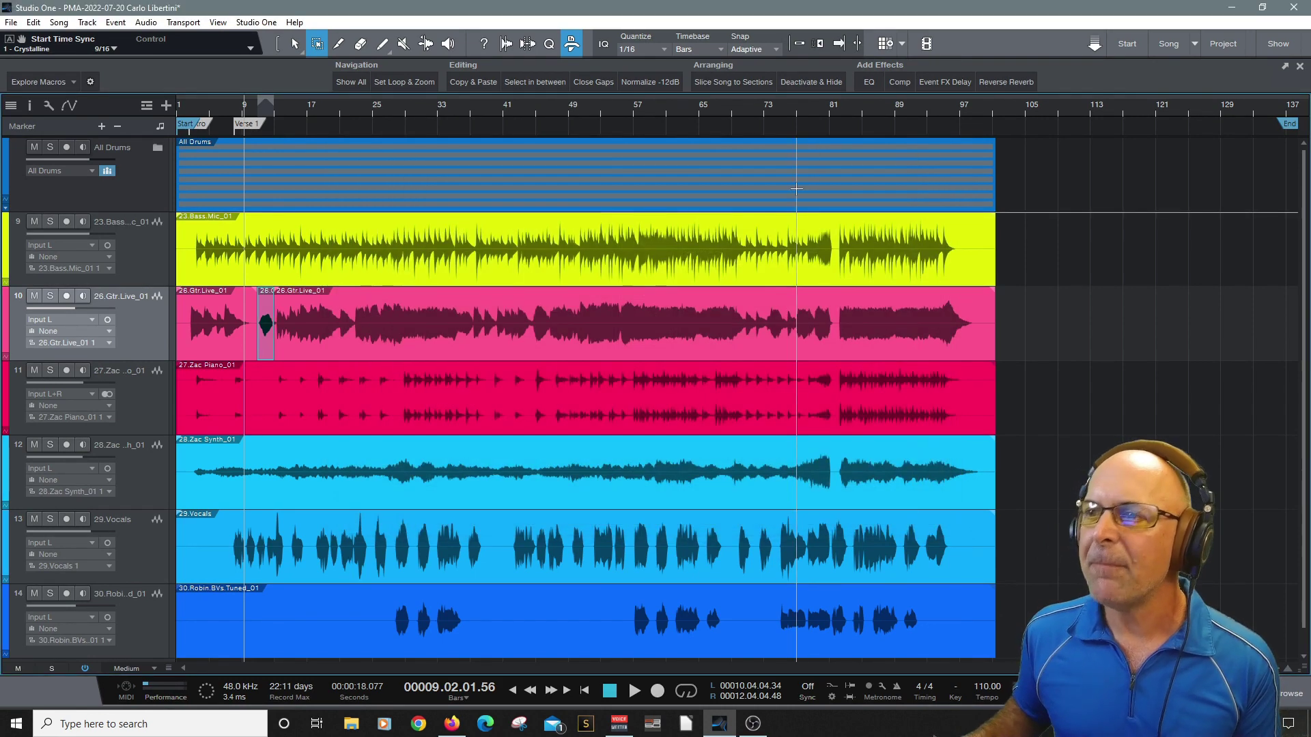
# Loop and zoom around the selected guitar event, then zoom back out to the whole song.
pyautogui.click(403, 84)
pyautogui.click(351, 82)
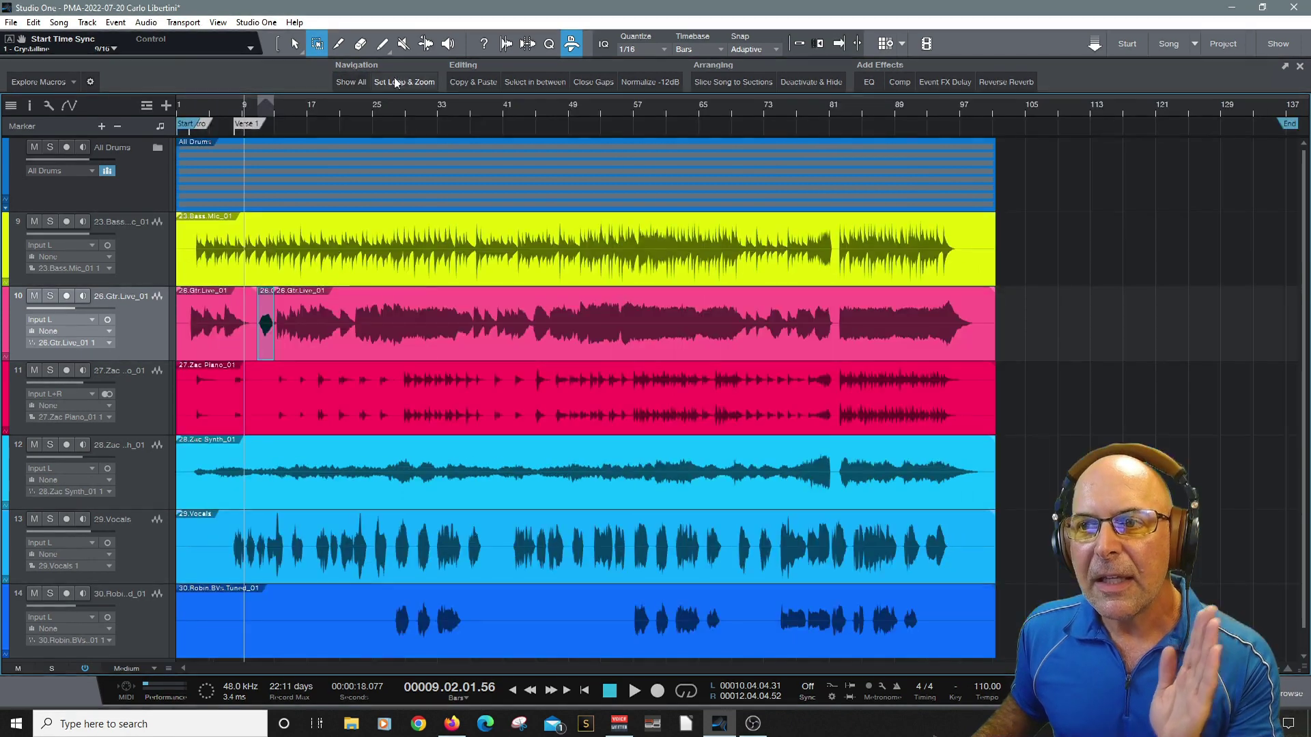
pyautogui.rightClick(413, 82)
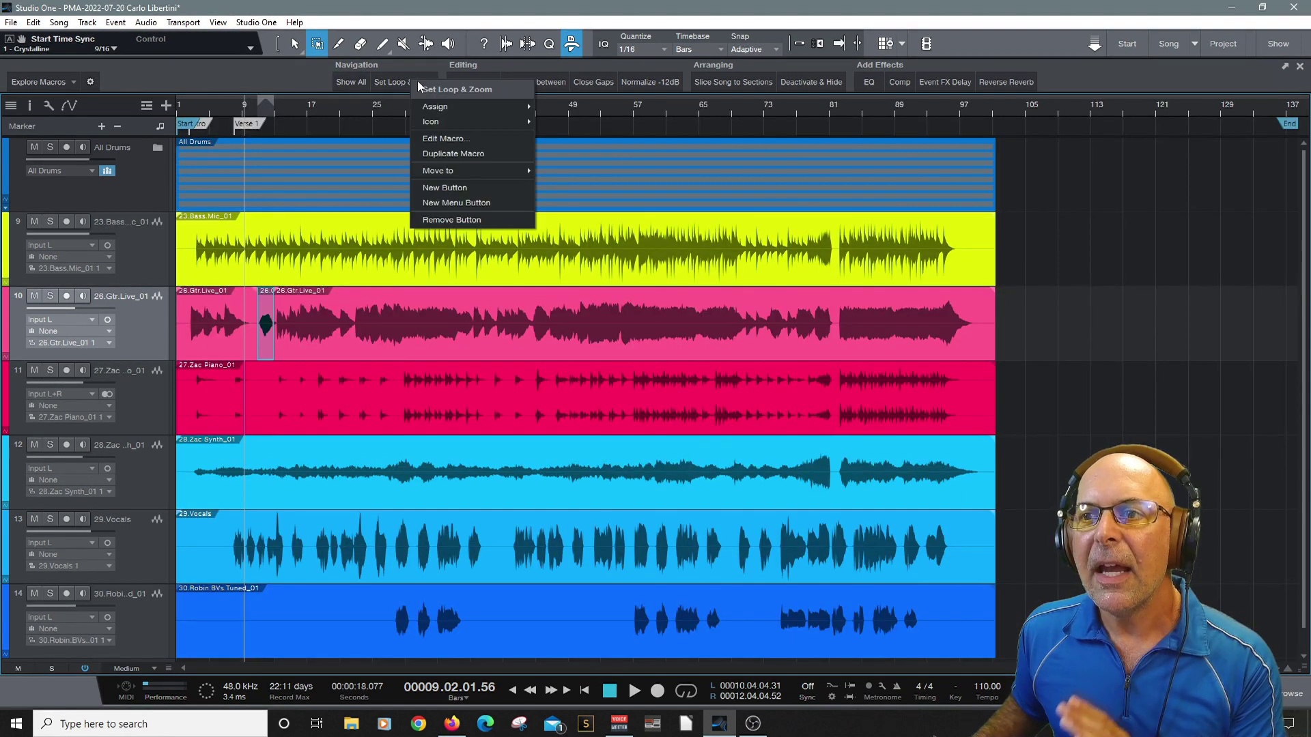
pyautogui.click(308, 75)
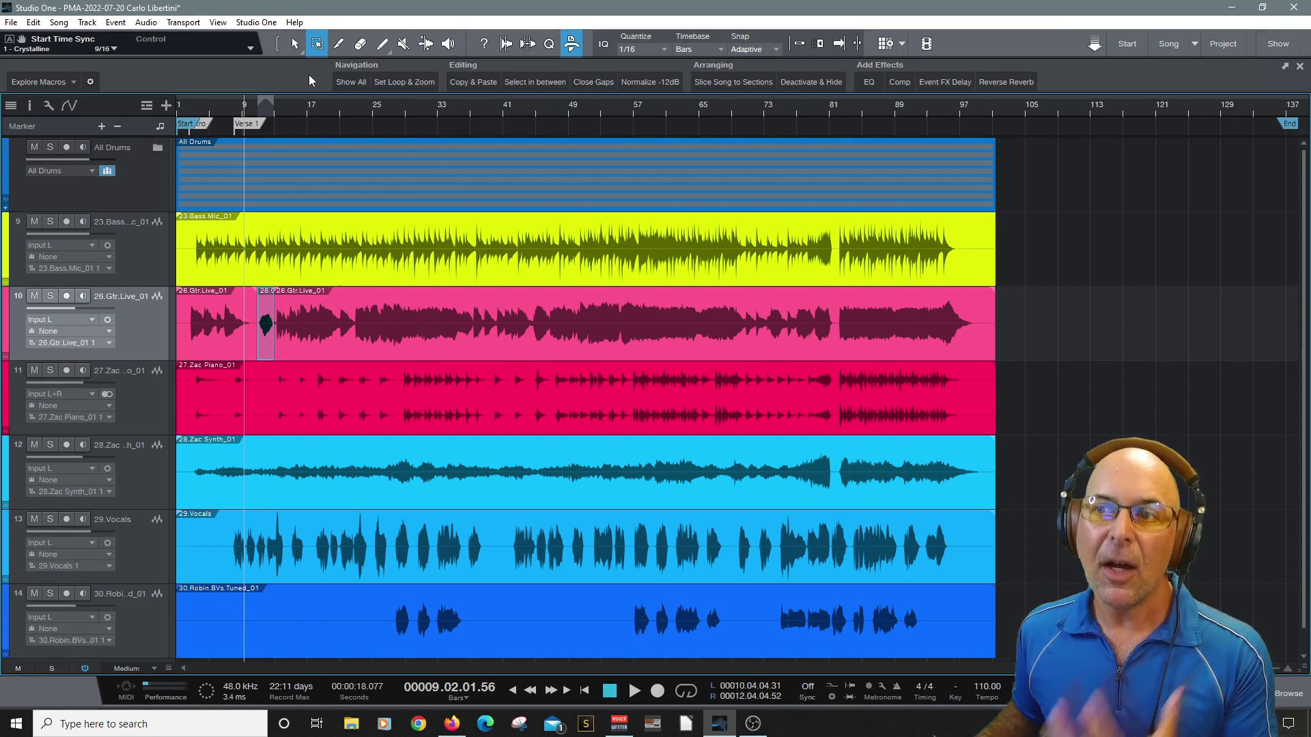
# From the gear menu's Macro Organizer, start a new empty macro ready for its title.
pyautogui.click(94, 81)
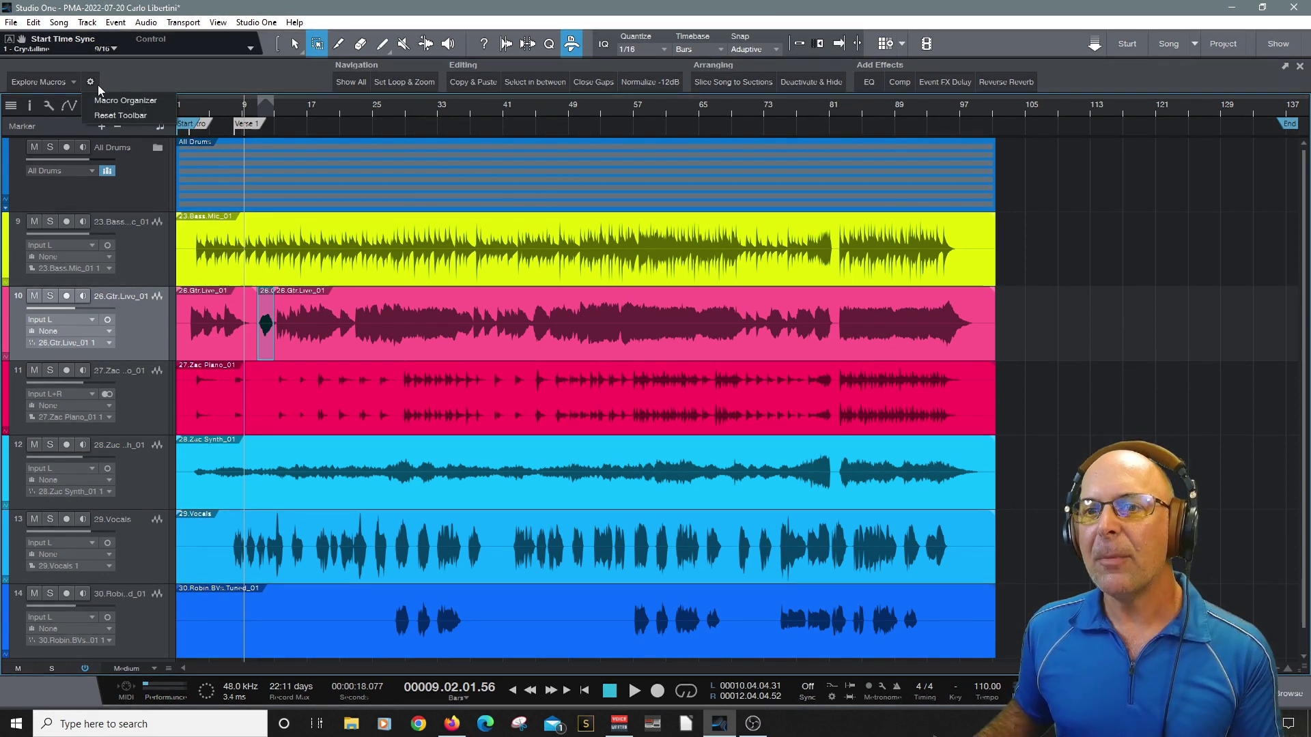
pyautogui.click(125, 101)
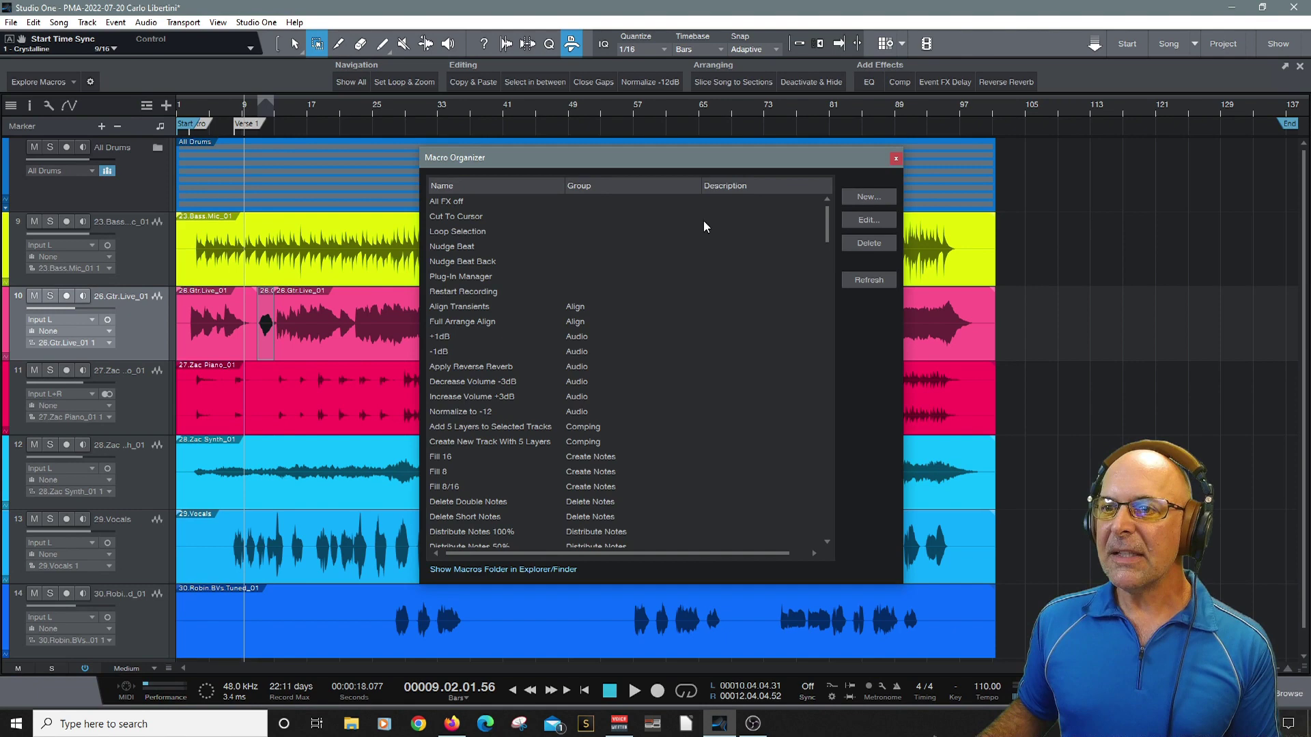
pyautogui.moveTo(777, 155); pyautogui.dragTo(755, 153)
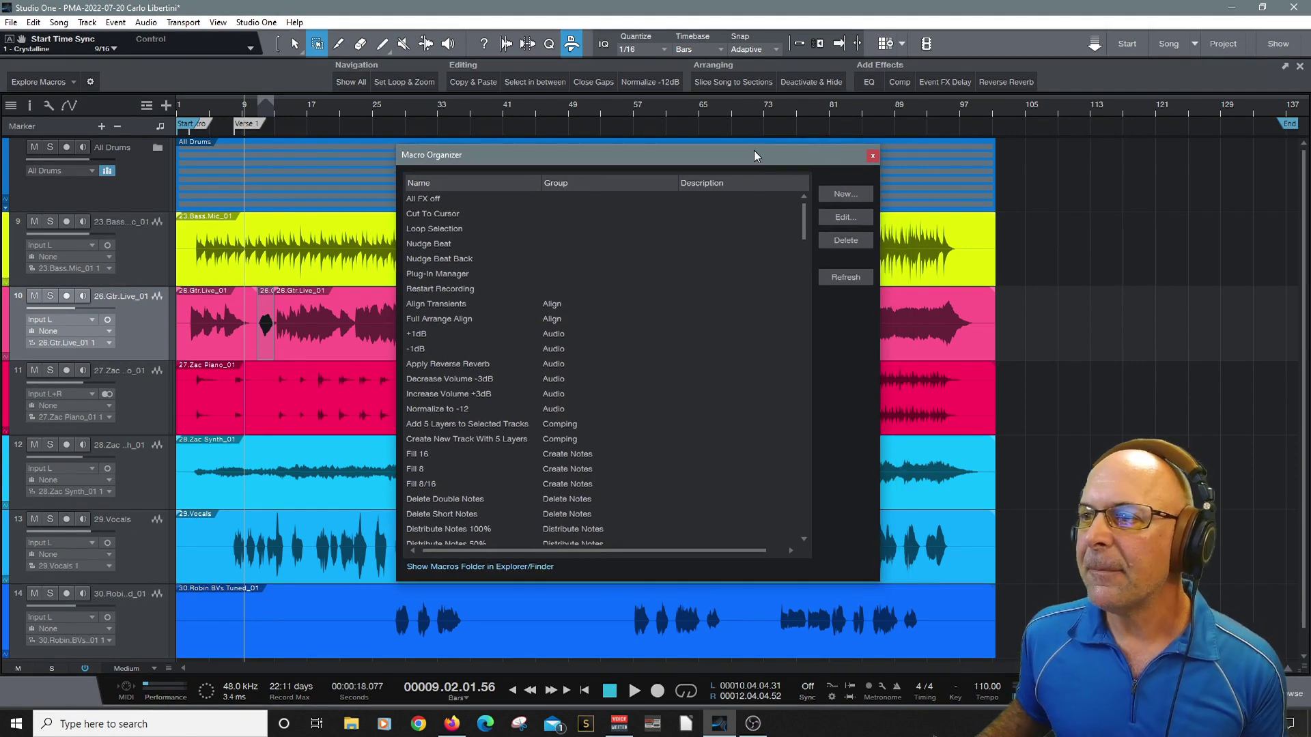
pyautogui.click(835, 196)
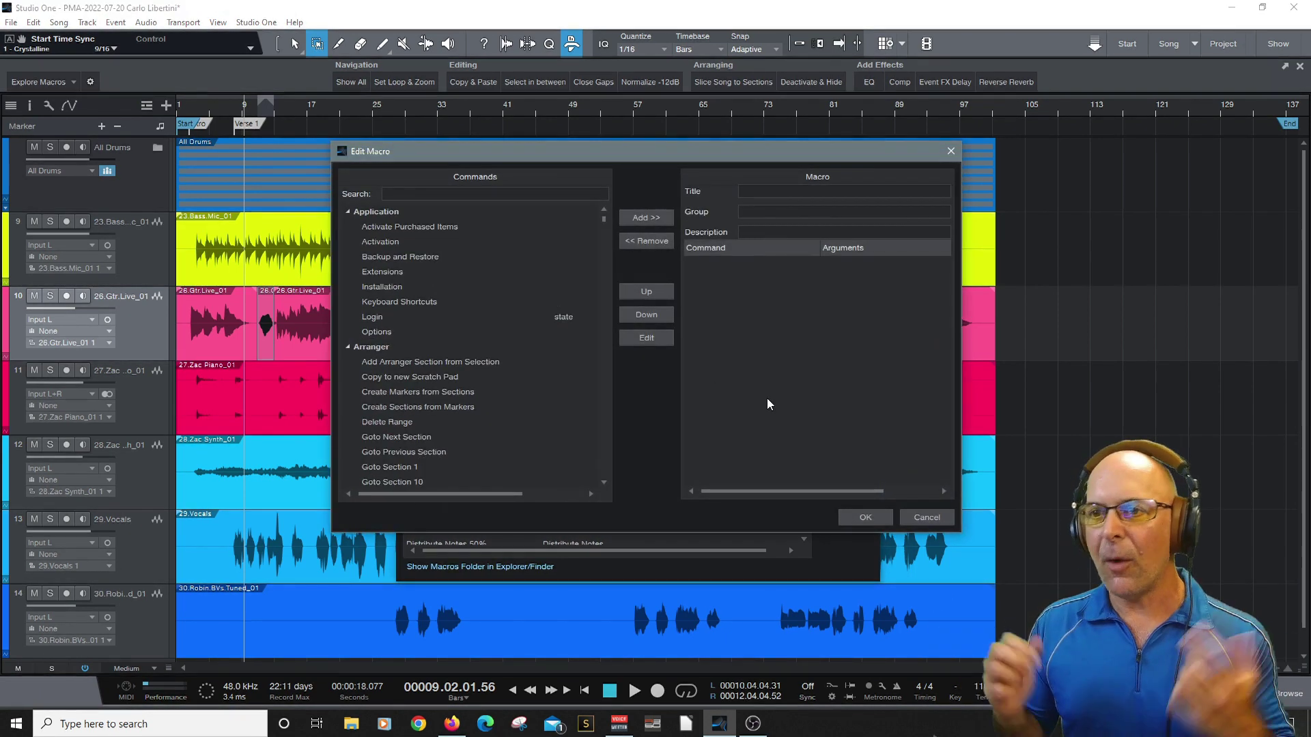
pyautogui.click(506, 192)
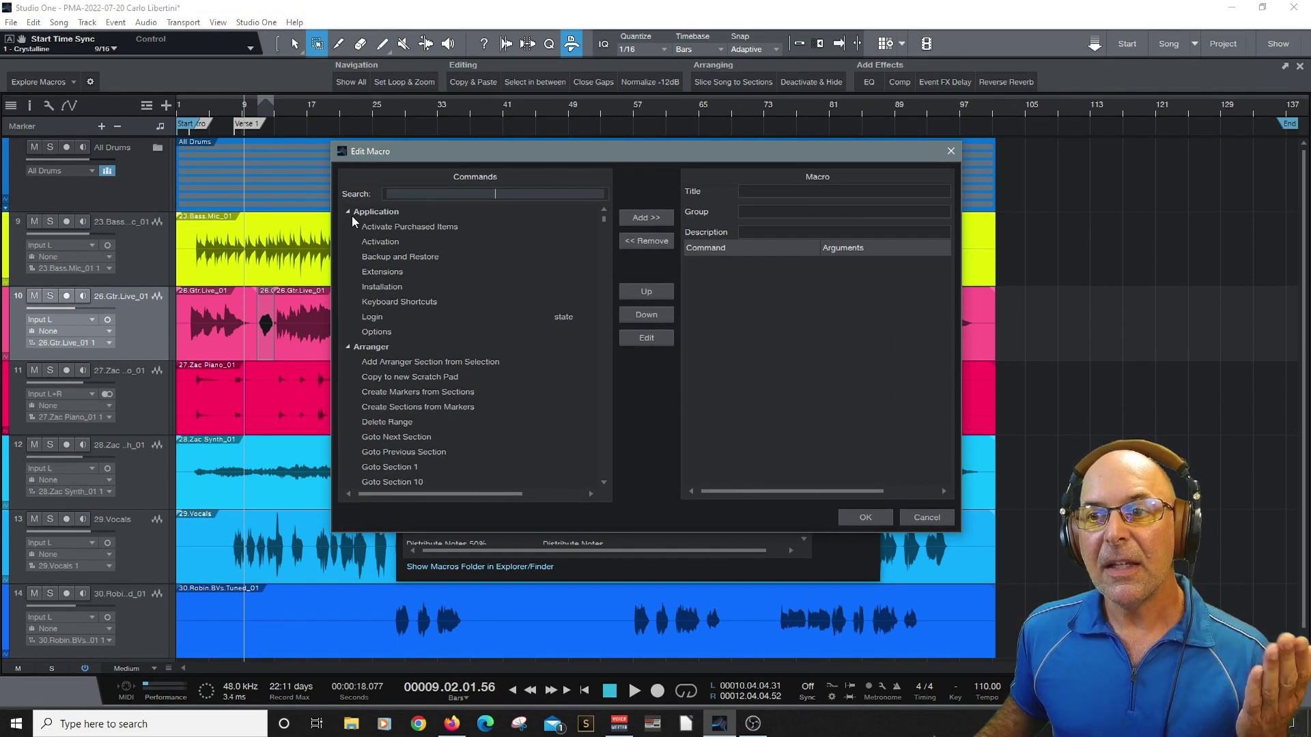
pyautogui.scroll(-3, 407, 324)
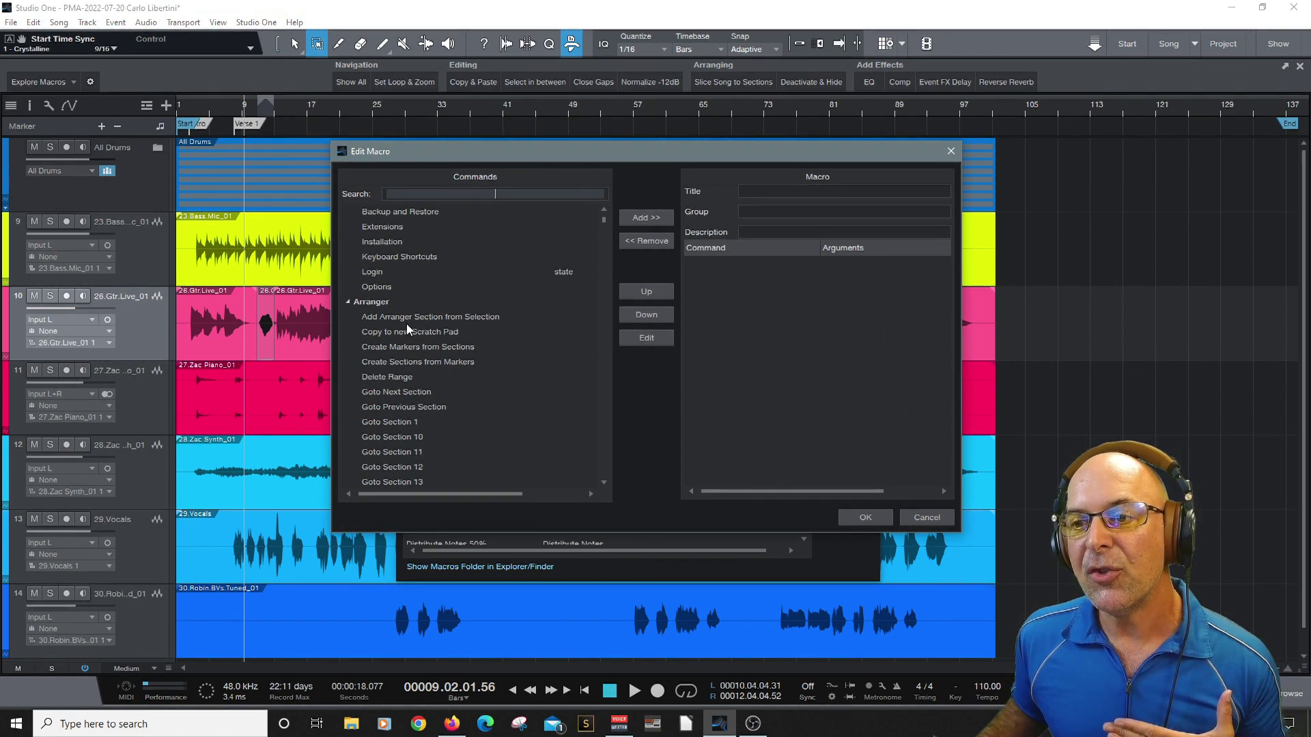
pyautogui.scroll(-2, 423, 346)
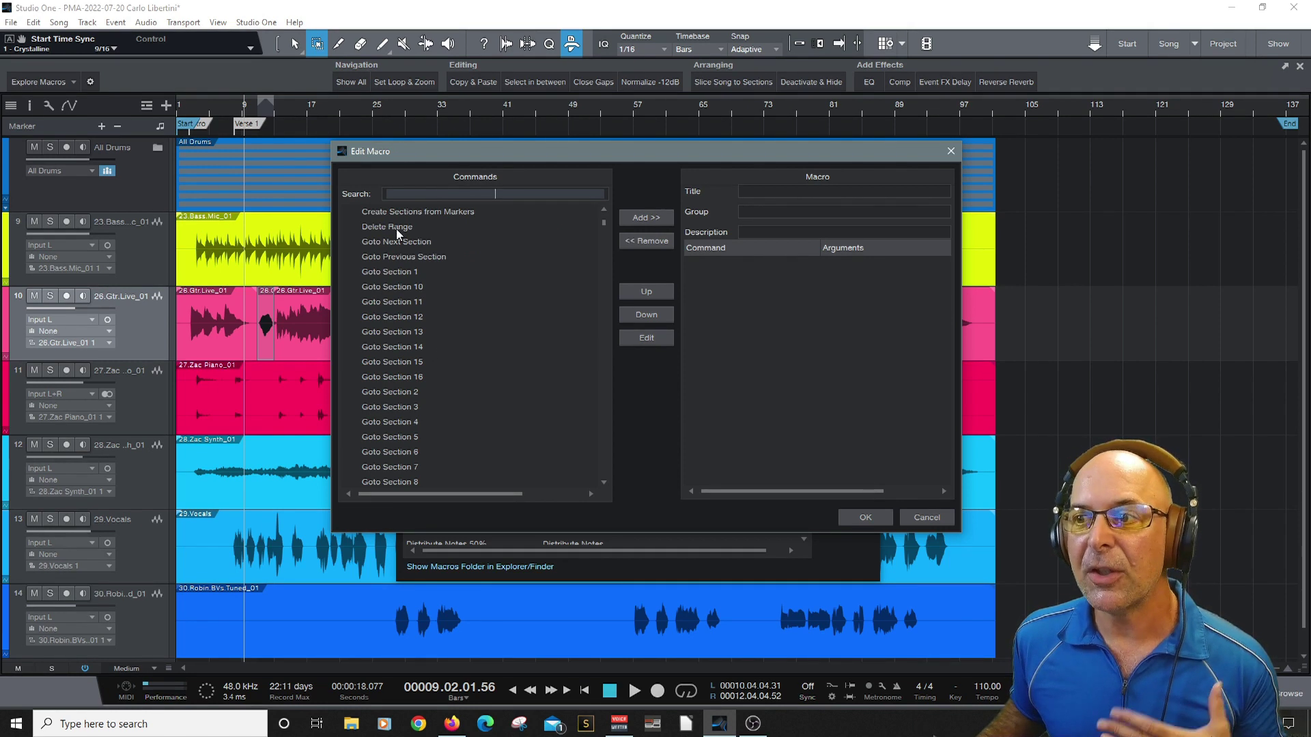
pyautogui.scroll(3, 493, 289)
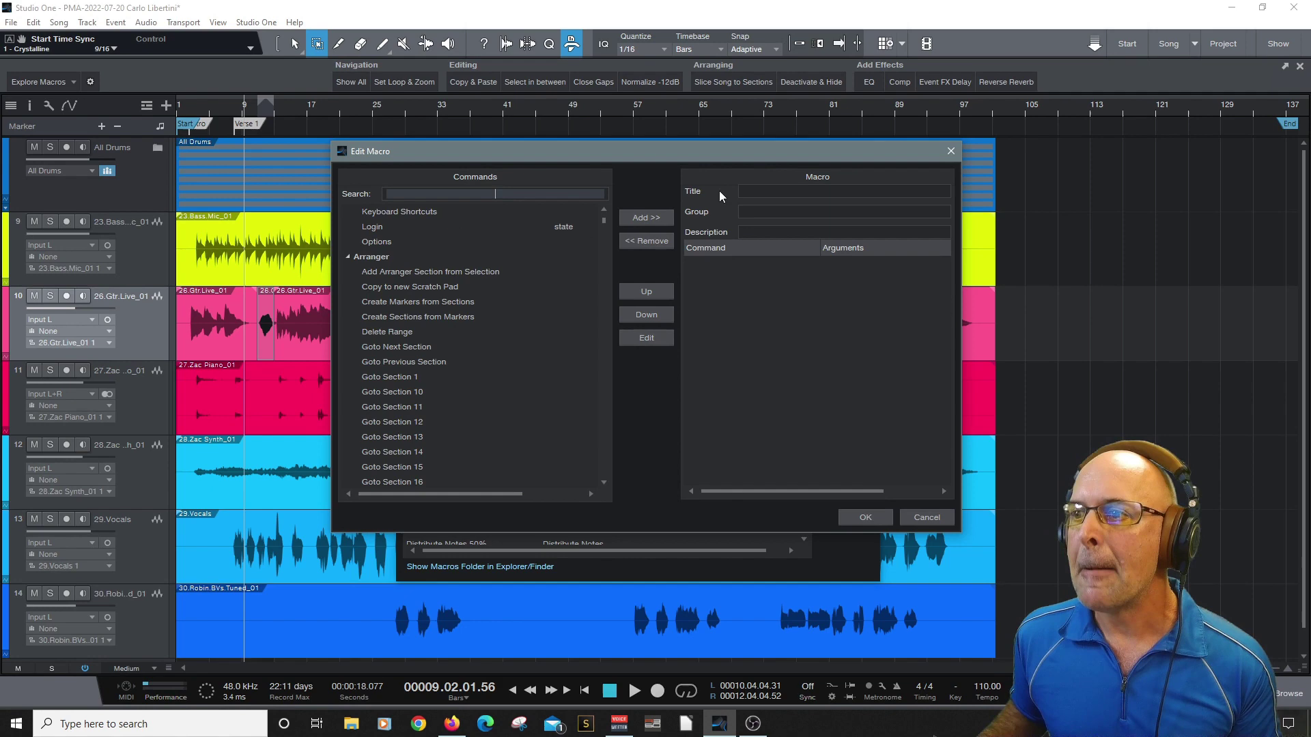
pyautogui.click(797, 192)
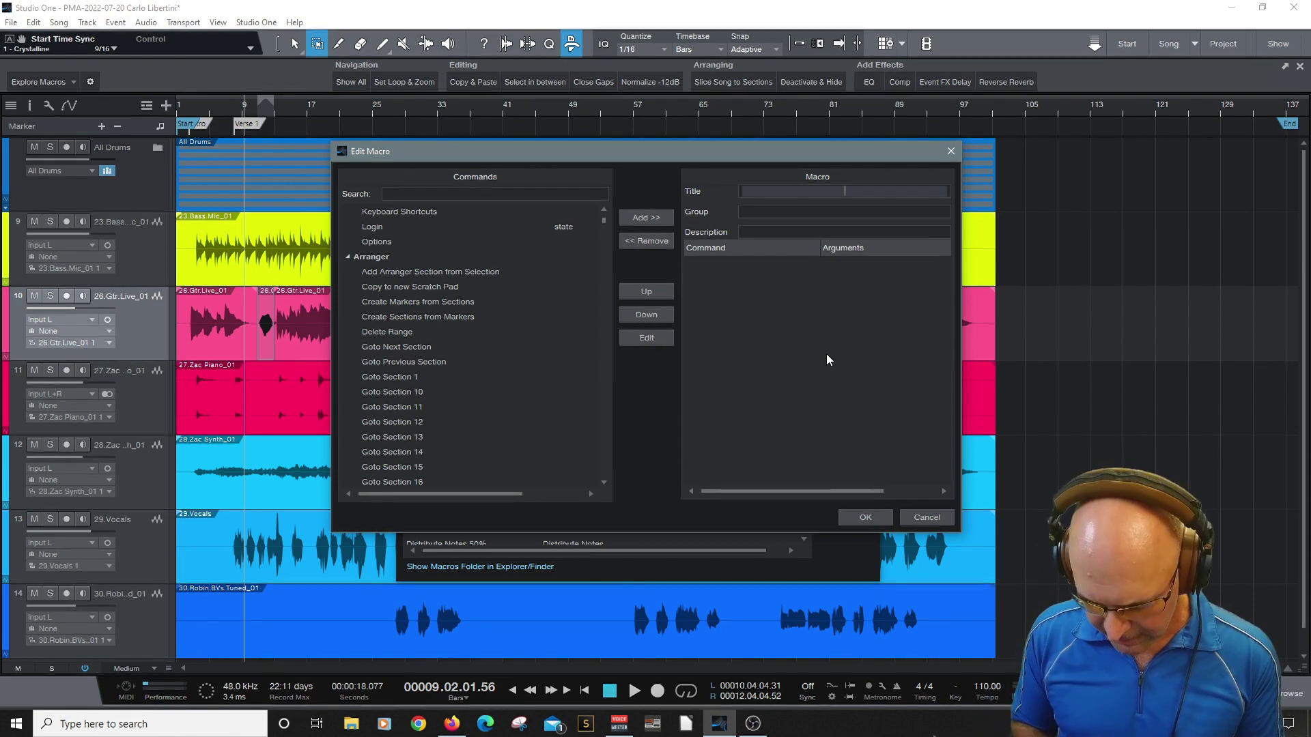
# Enter title 'Vocal Chain 1', group 'CL Vocal Chains' and description 'My favorite Chain'.
pyautogui.write('Vocal')
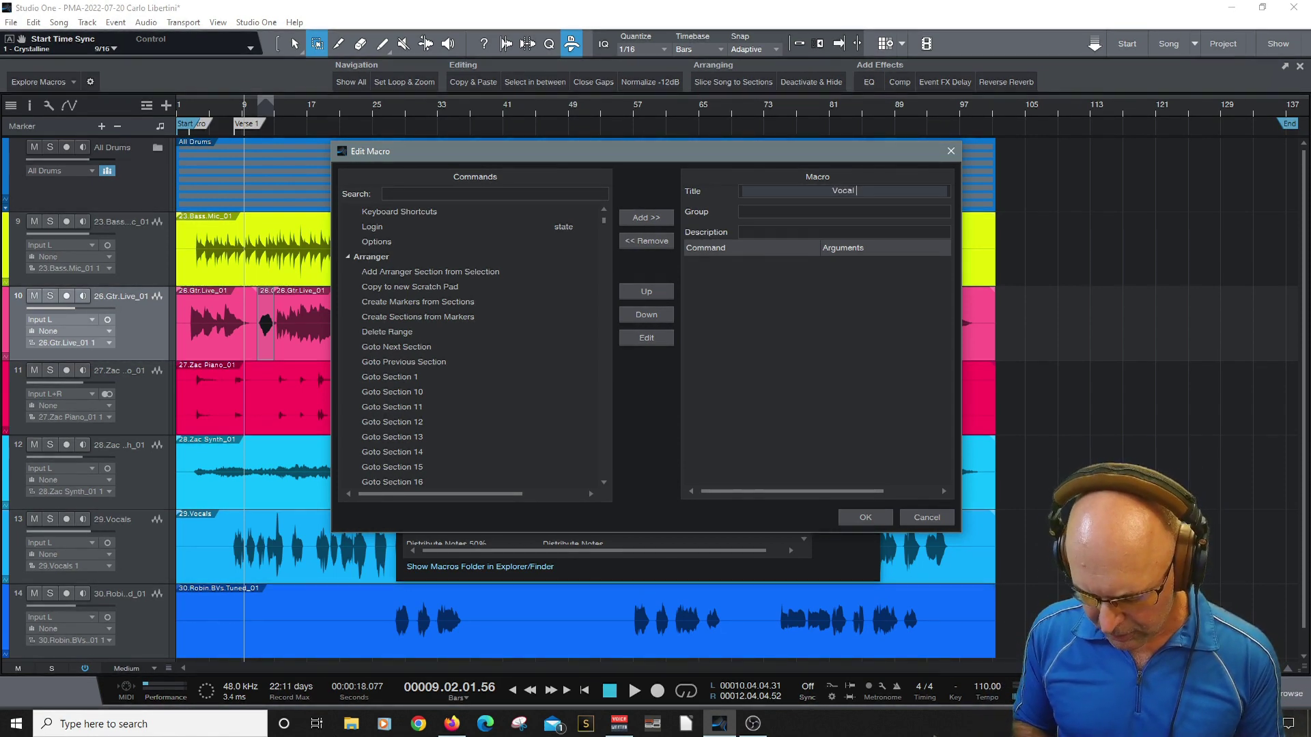
pyautogui.write(' Chain')
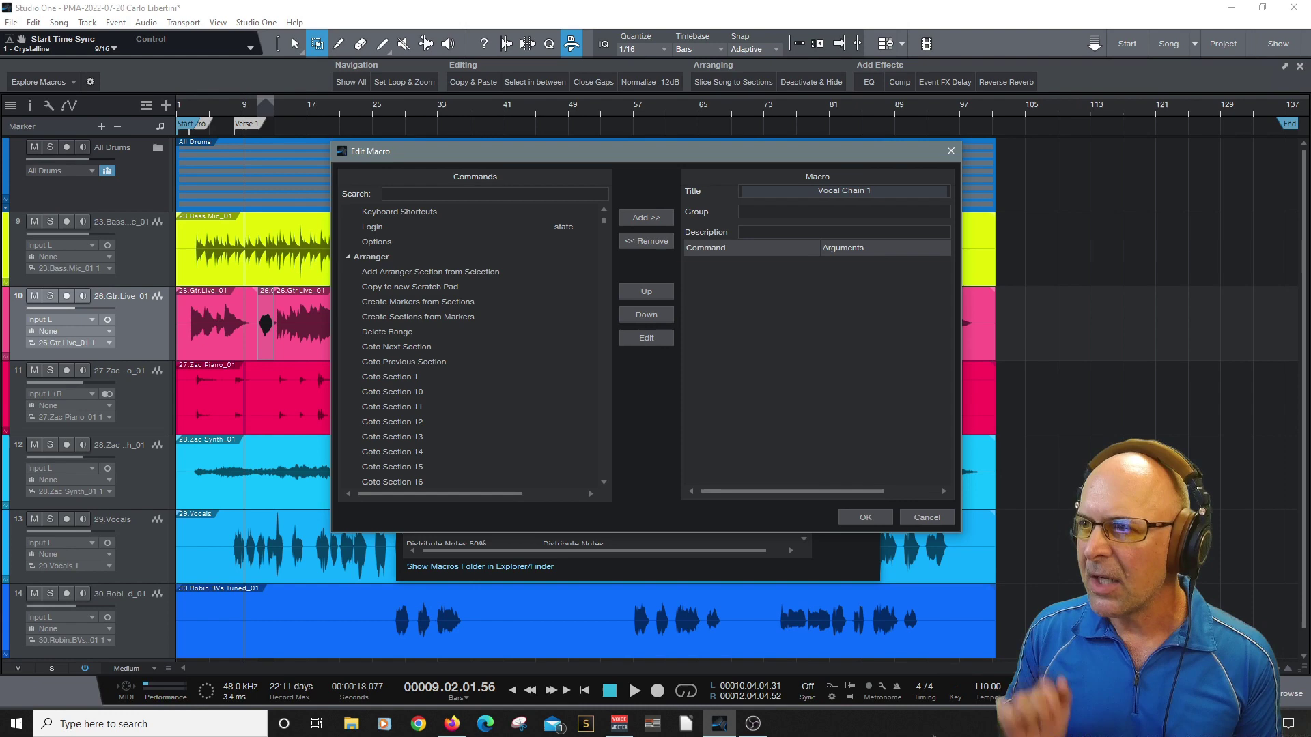
pyautogui.write(' 1')
pyautogui.click(849, 212)
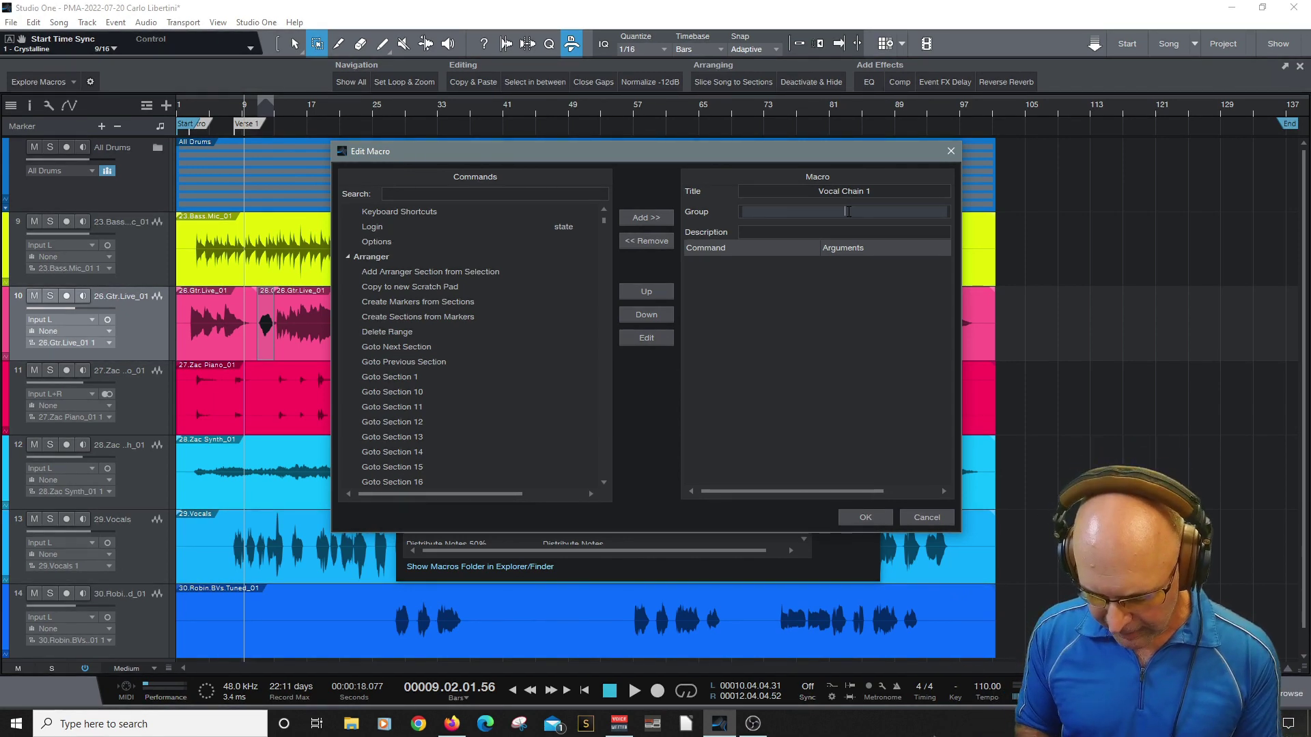
pyautogui.write('CL ')
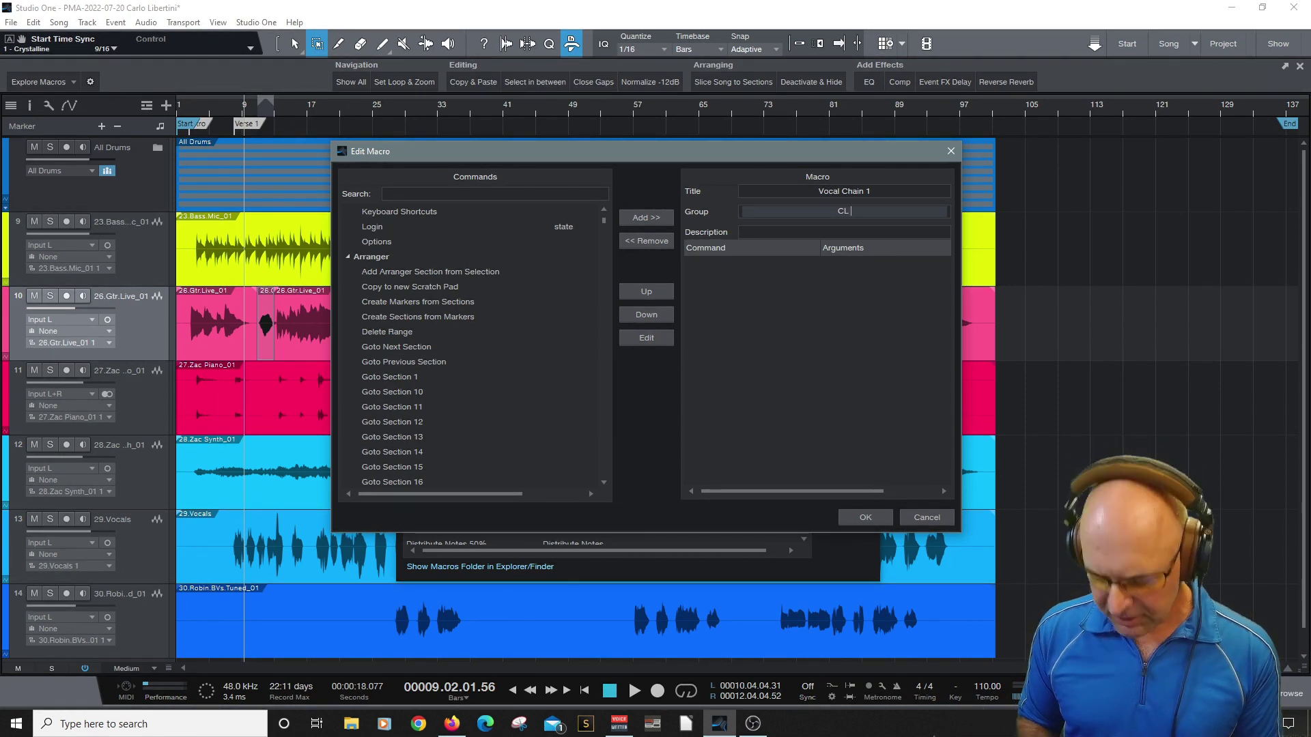
pyautogui.write('Vocal C')
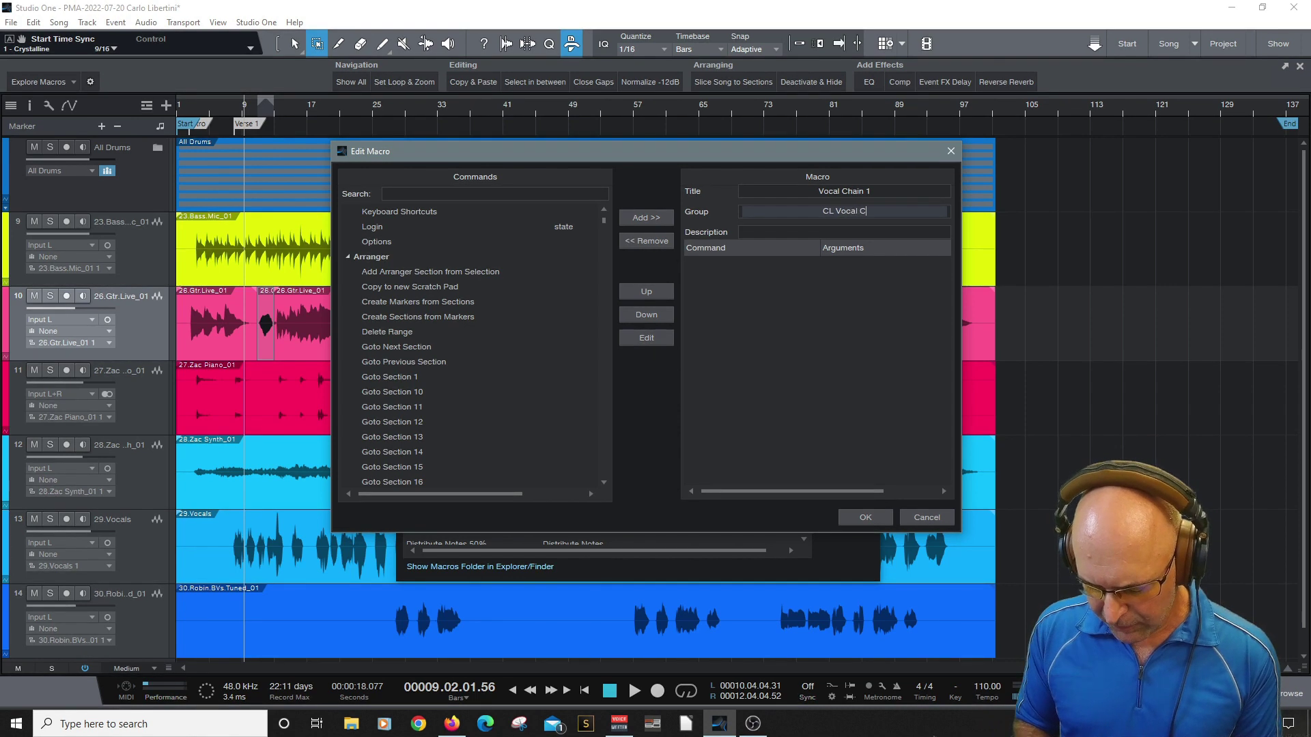
pyautogui.write('hains')
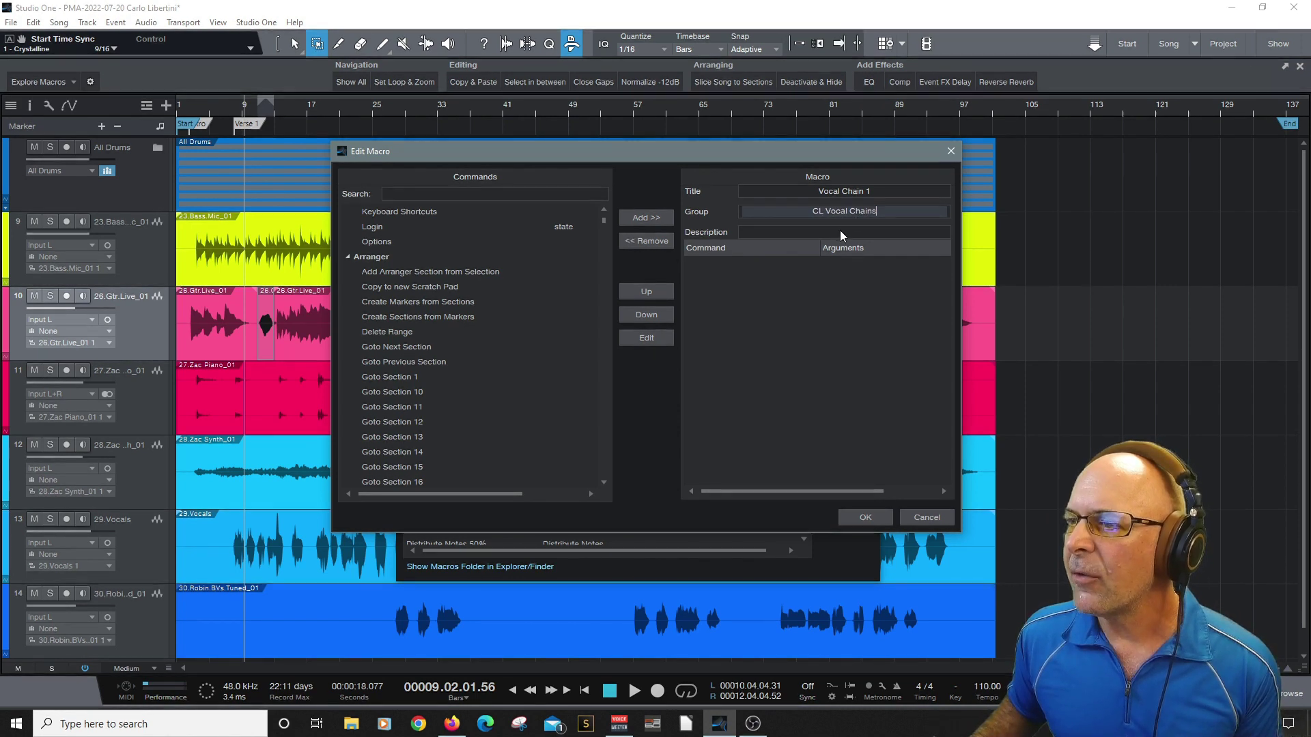
pyautogui.click(840, 231)
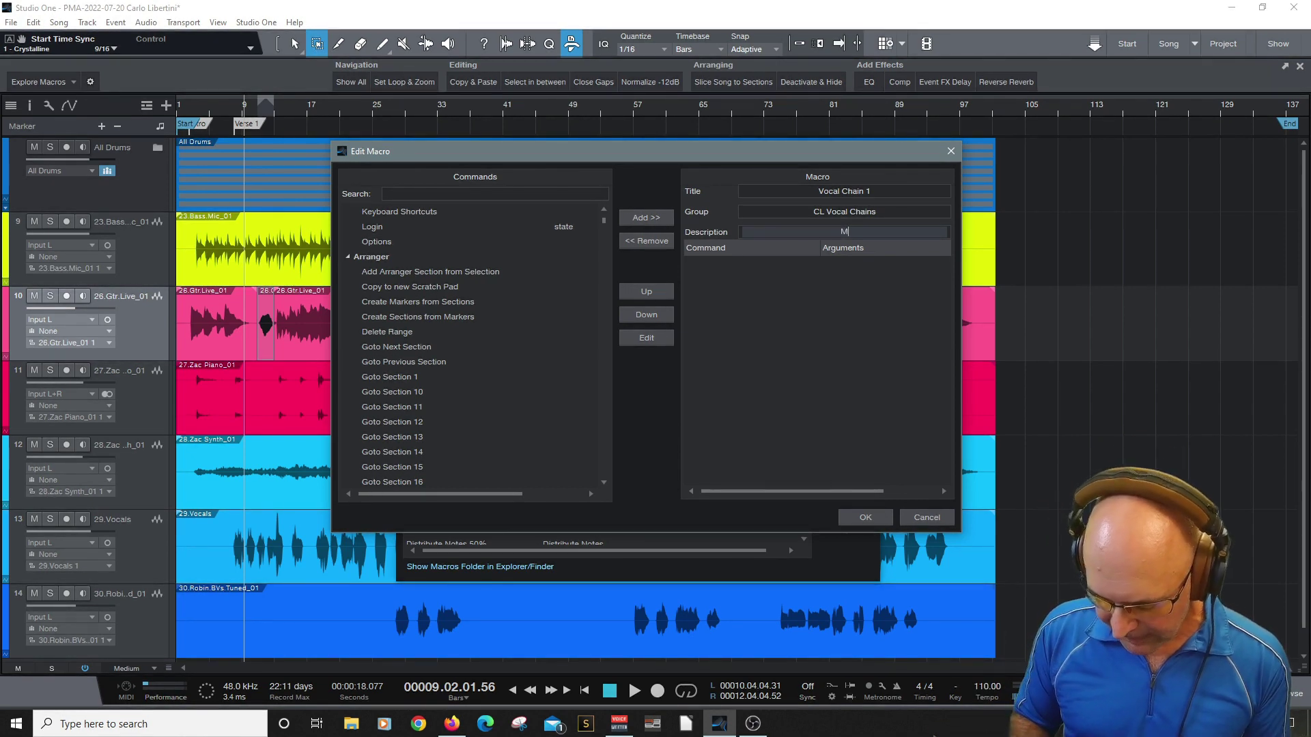
pyautogui.write('My fav')
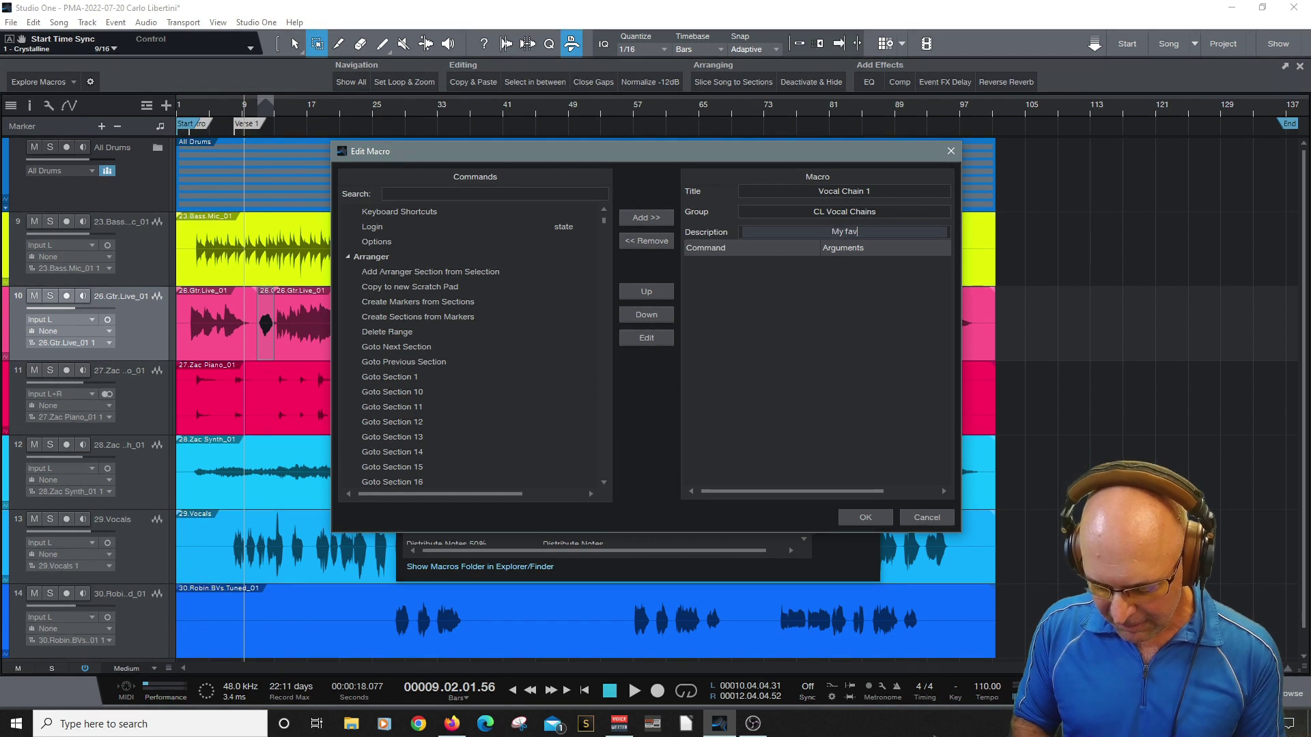
pyautogui.write('orite Chain')
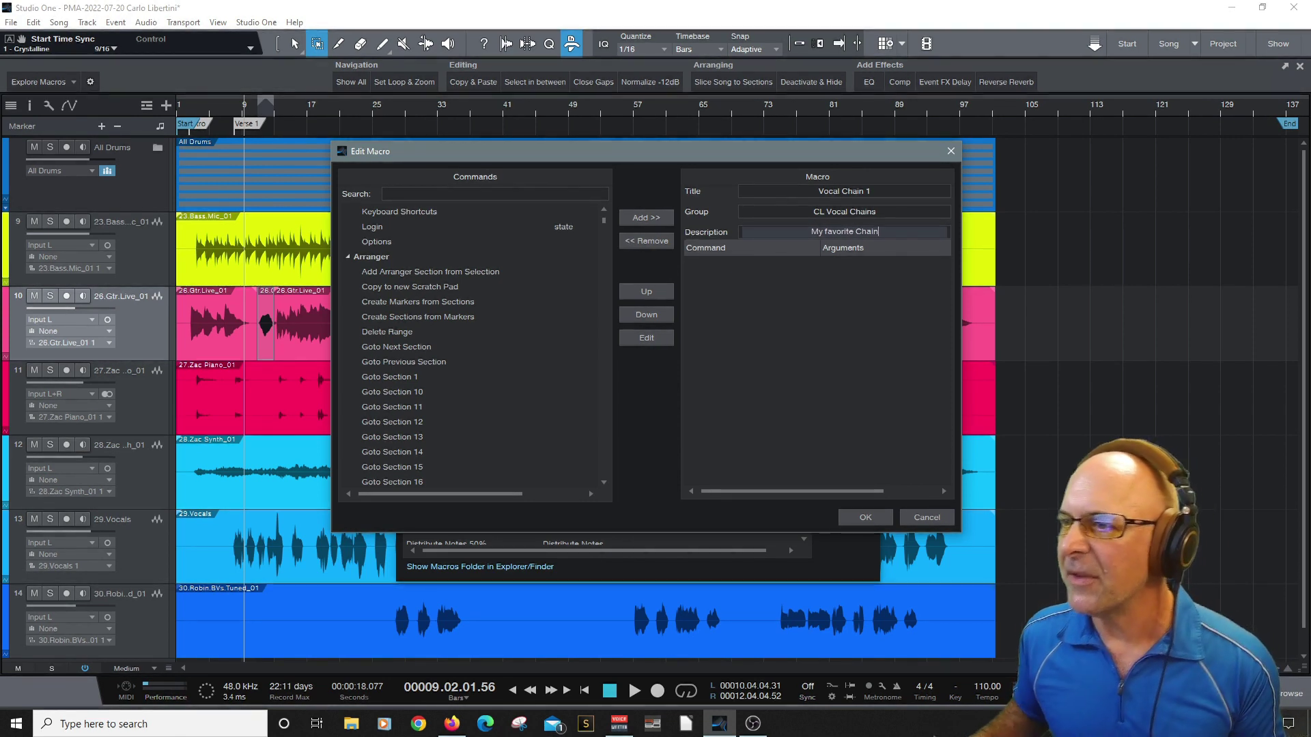
pyautogui.click(812, 341)
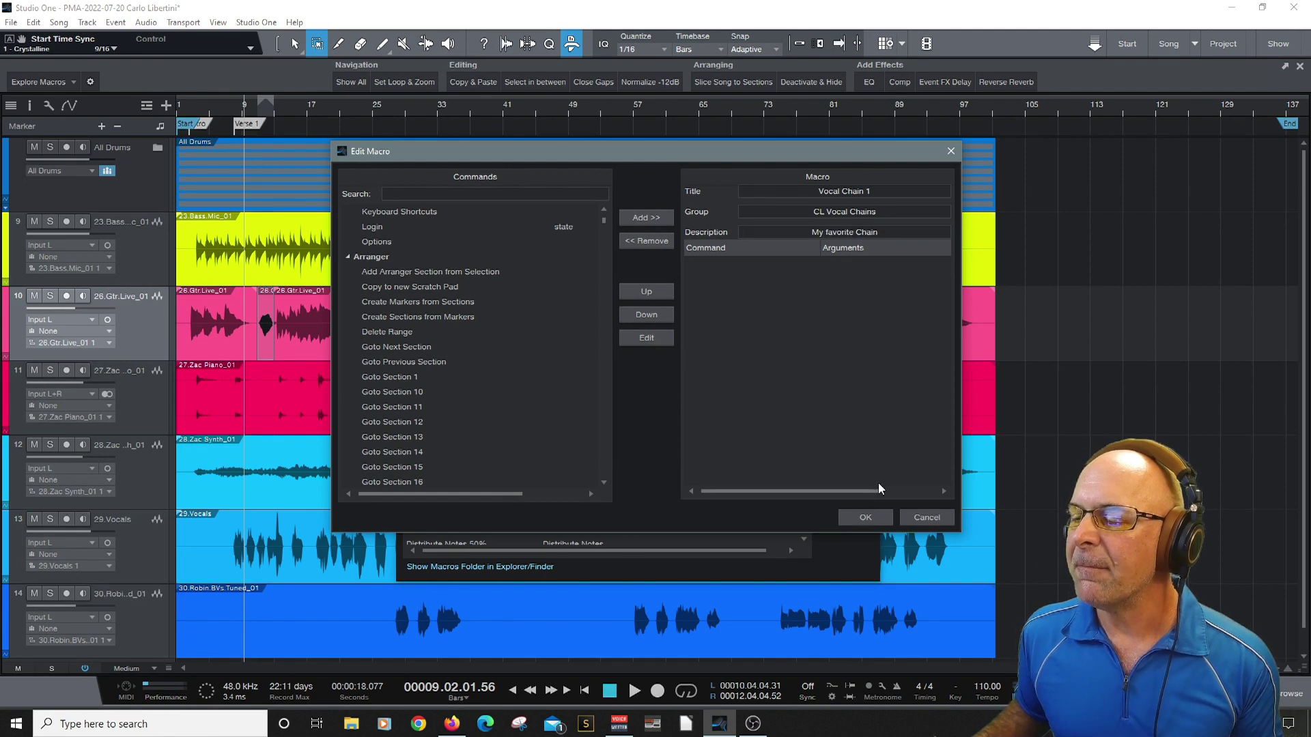
# Save the Vocal Chain 1 macro and reopen it from the organizer list.
pyautogui.click(865, 518)
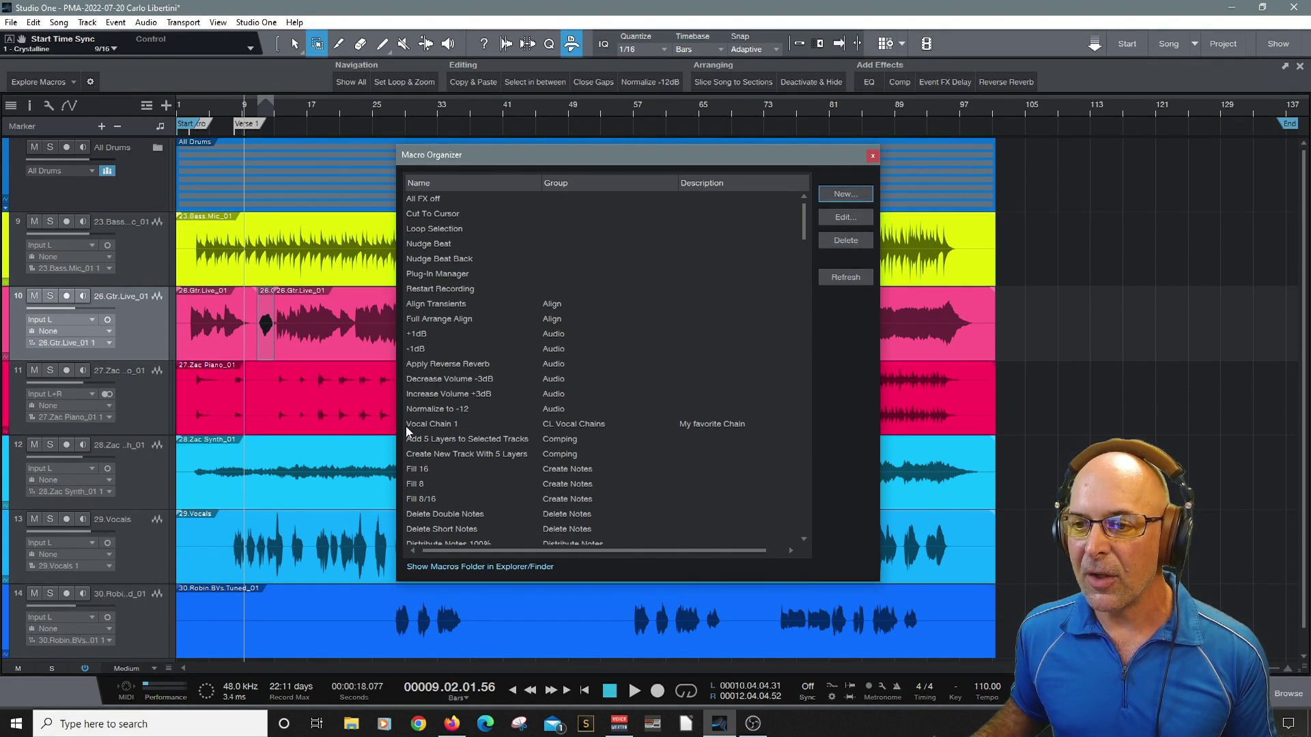
pyautogui.click(693, 423)
pyautogui.click(827, 219)
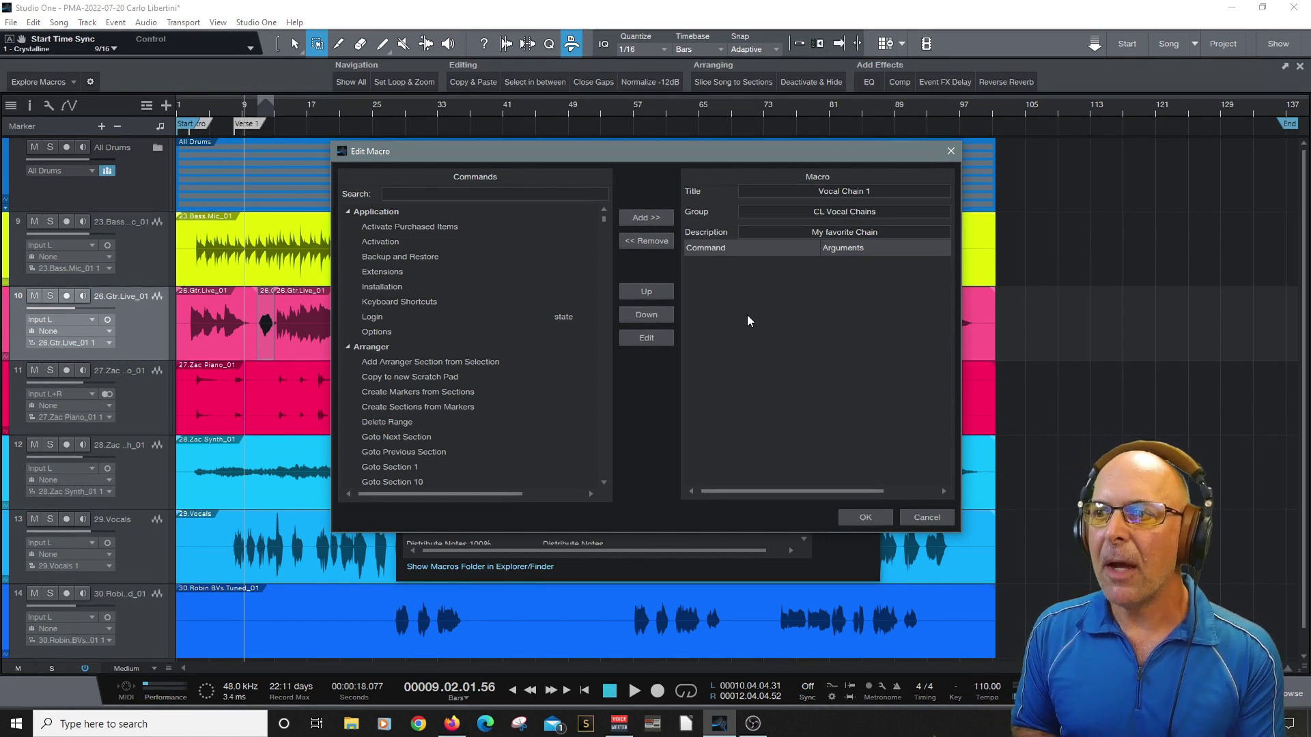
# Add the Track|Add Insert to Selected Channels command and open its argument settings.
pyautogui.click(512, 193)
pyautogui.write('add')
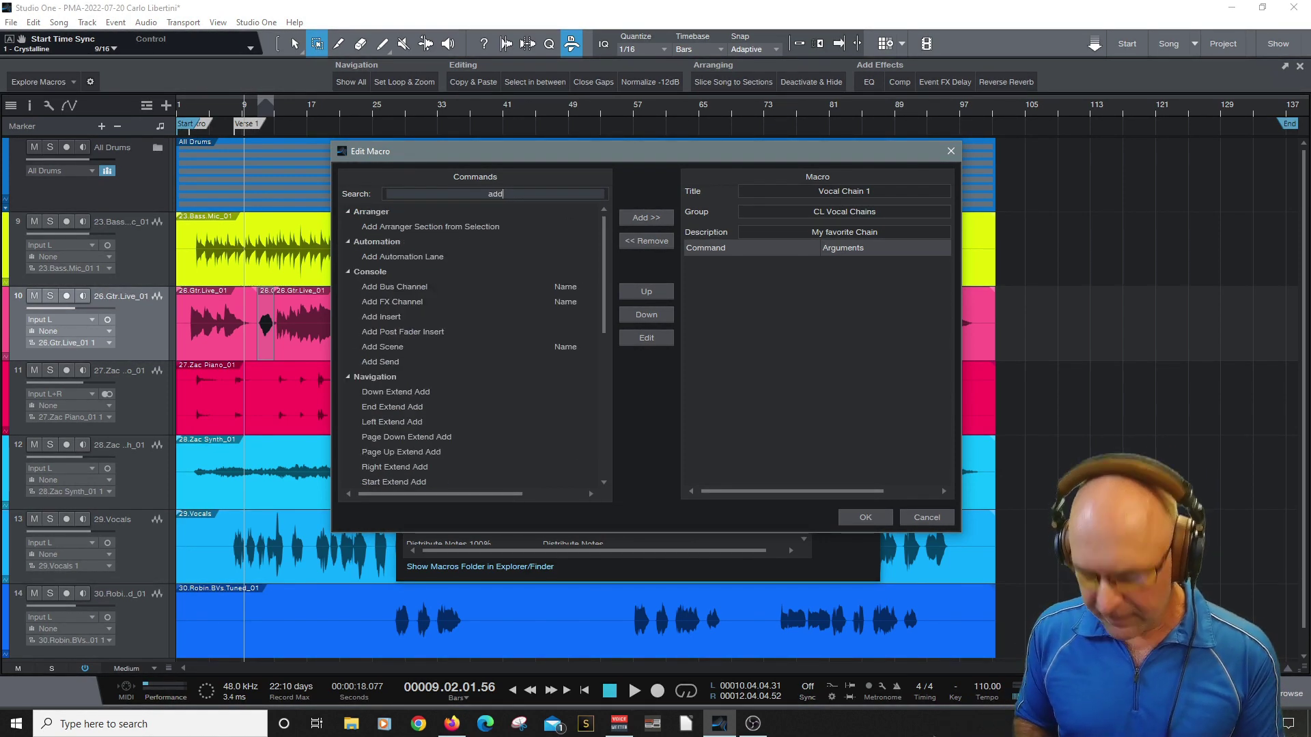
pyautogui.write(' insert')
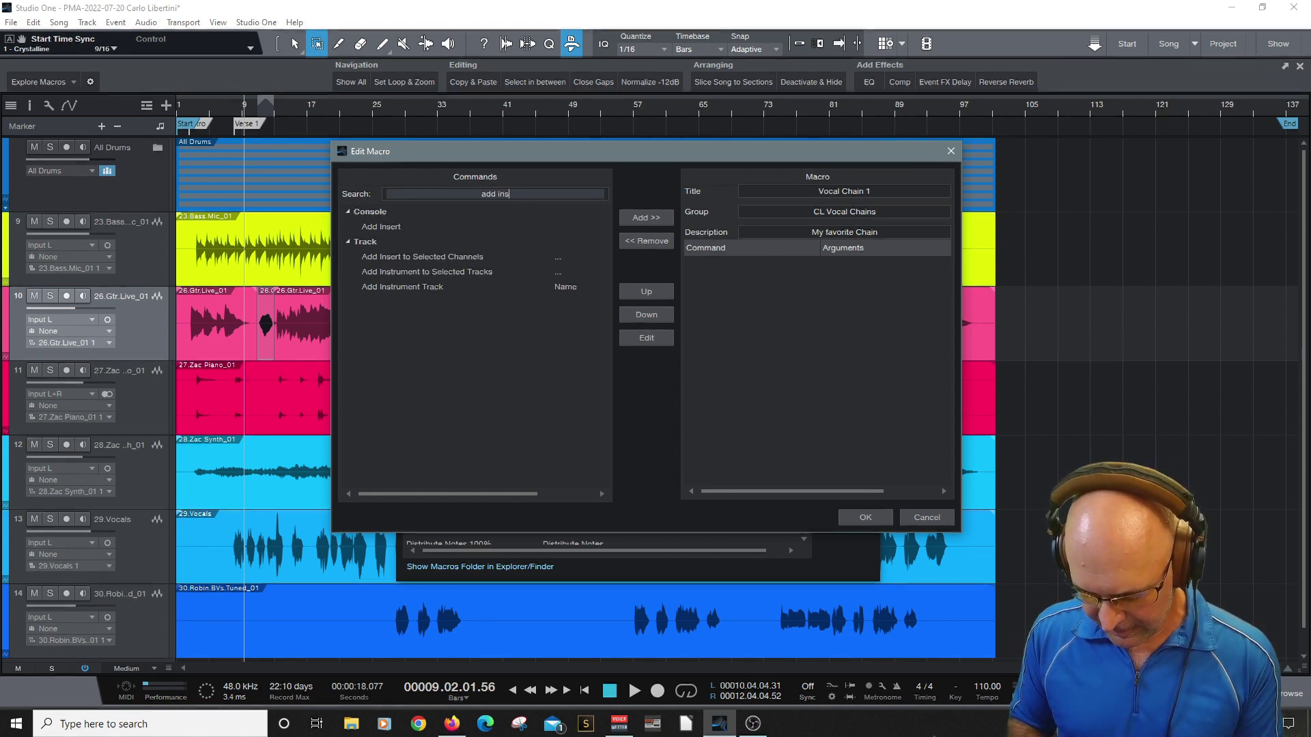
pyautogui.click(405, 258)
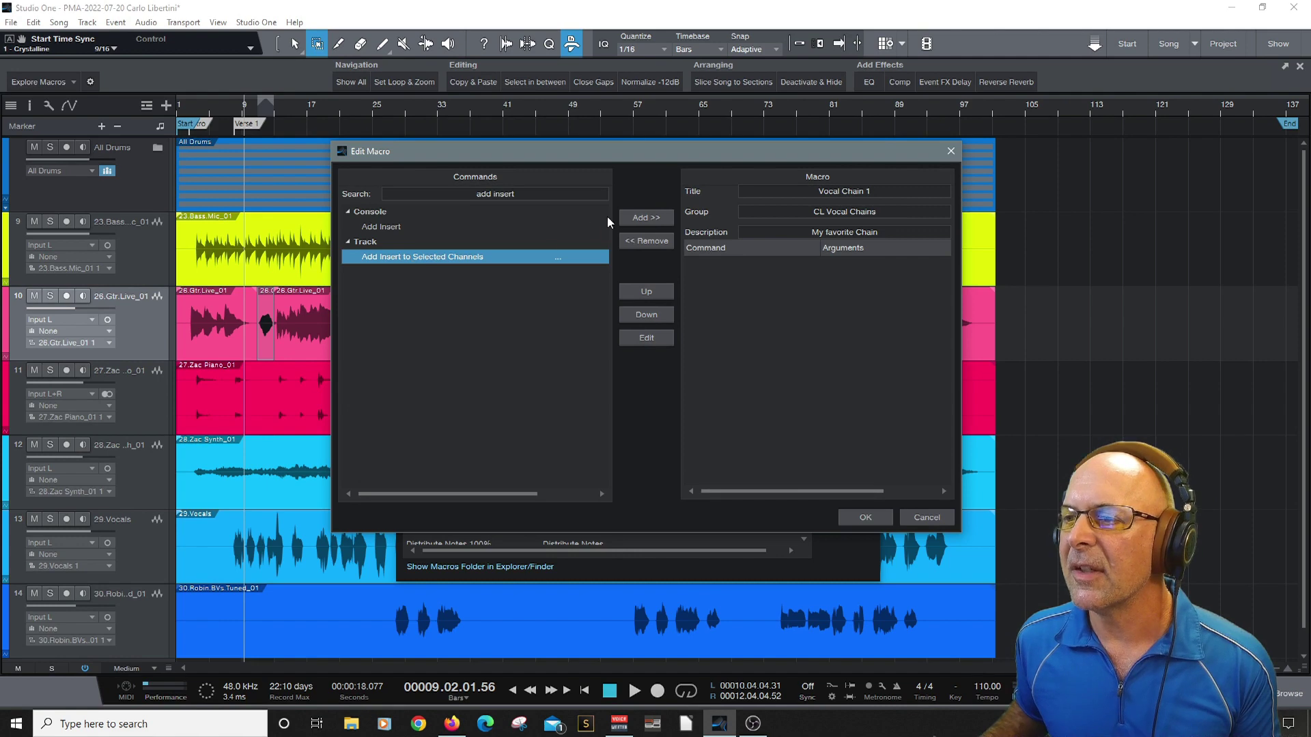
pyautogui.click(632, 214)
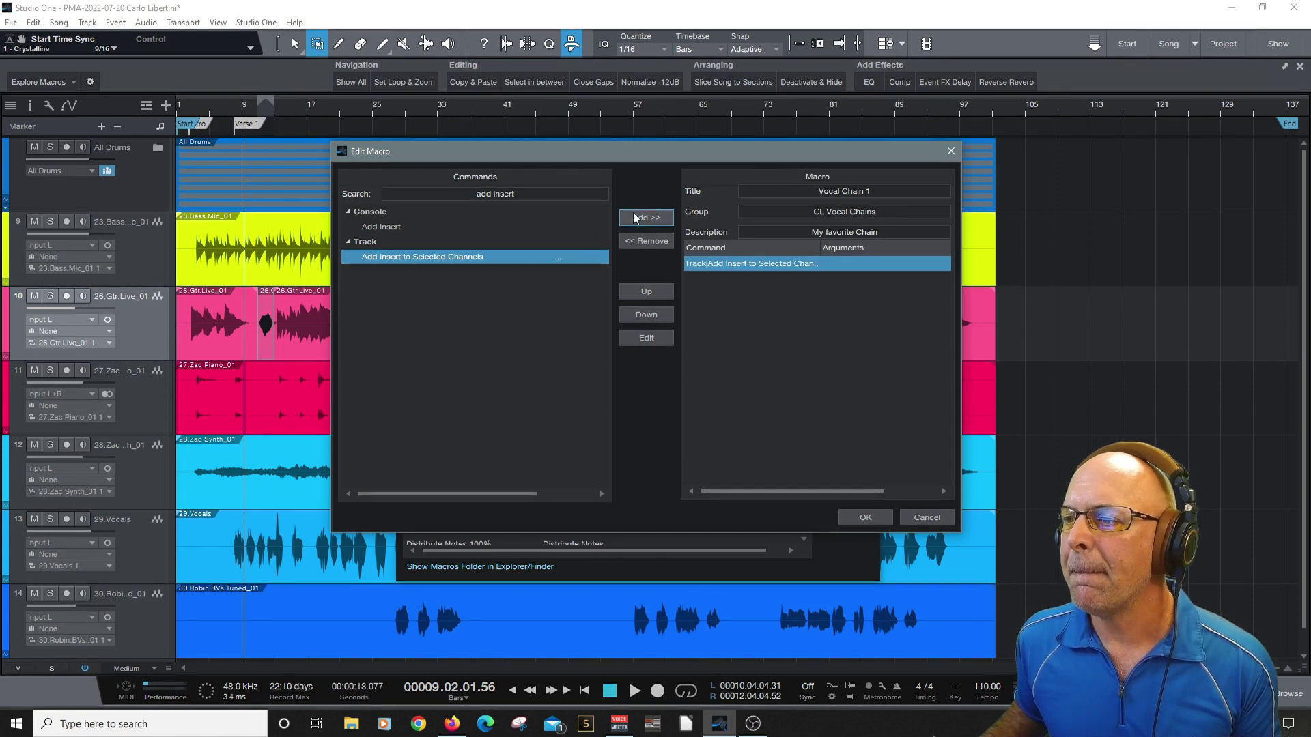
pyautogui.doubleClick(786, 265)
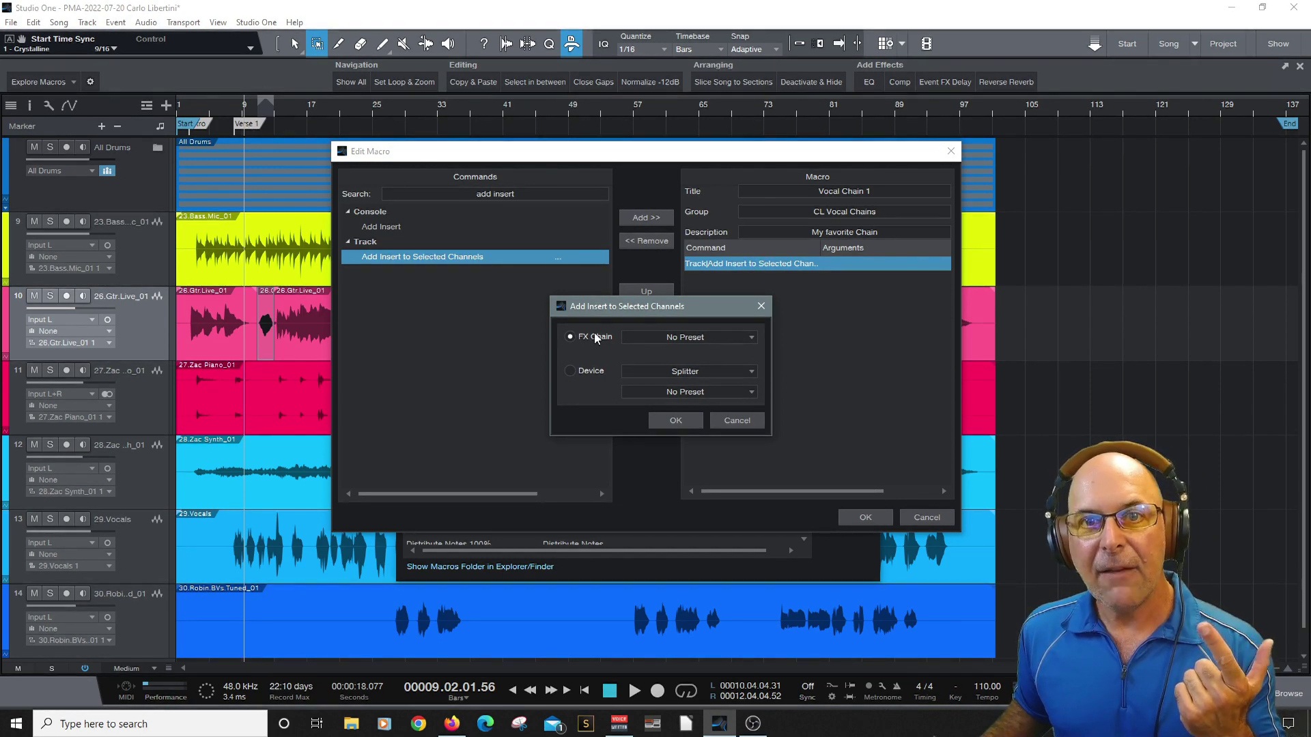
# Point the insert command at the Vocals > CL-VocalChain TAIP FX chain and save Vocal Chain 1.
pyautogui.click(689, 337)
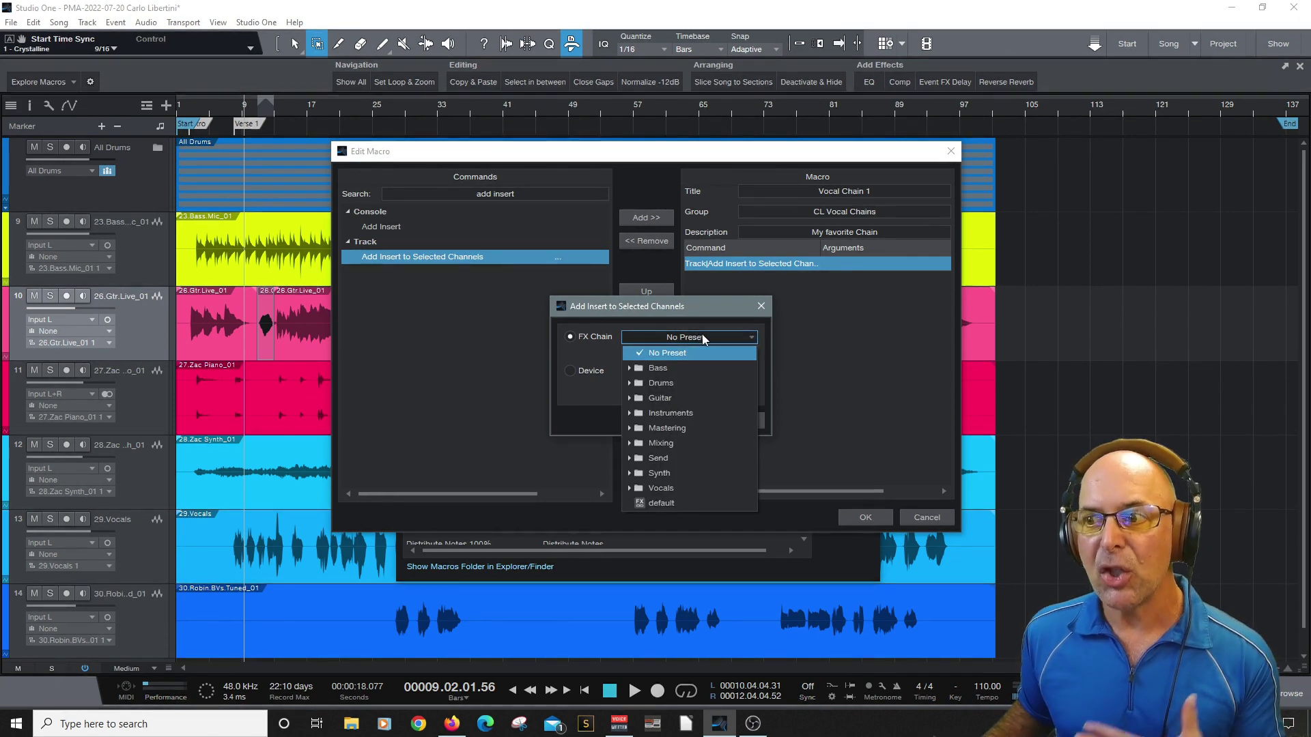
pyautogui.click(629, 489)
pyautogui.click(629, 488)
pyautogui.click(629, 489)
pyautogui.scroll(-2, 631, 489)
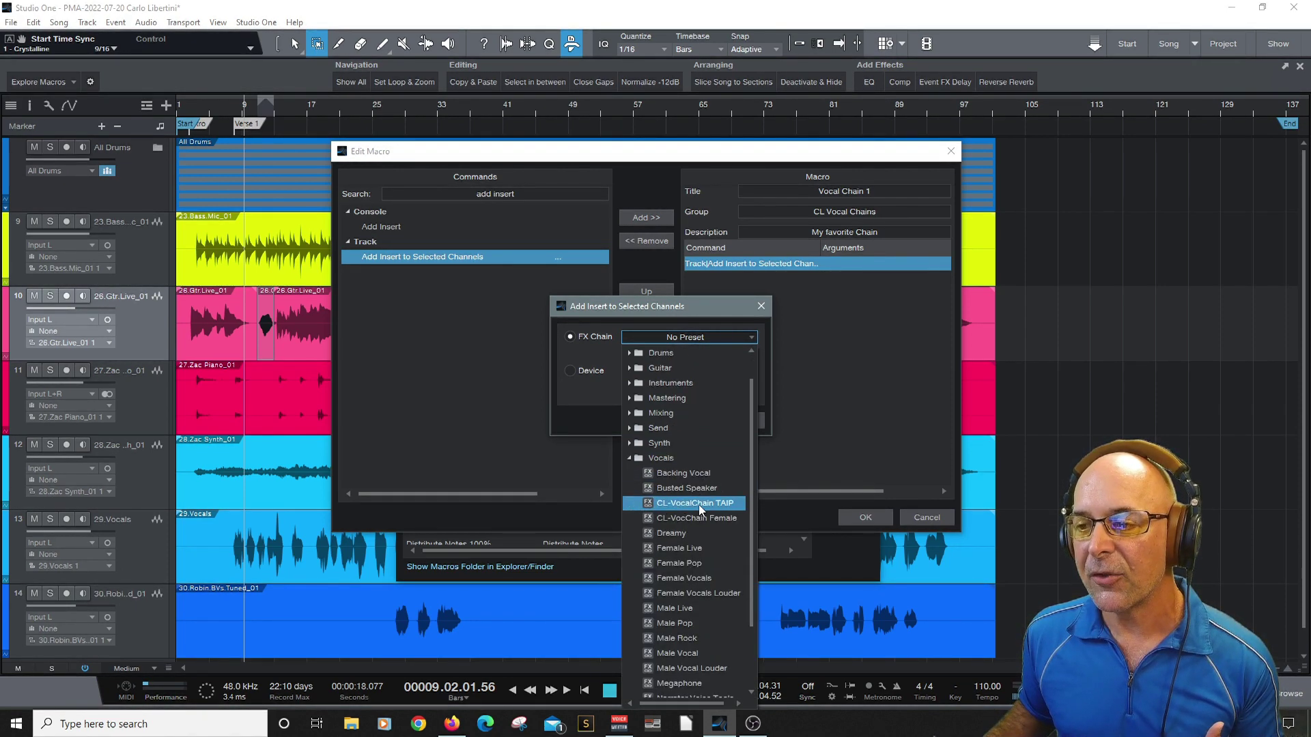
pyautogui.click(698, 504)
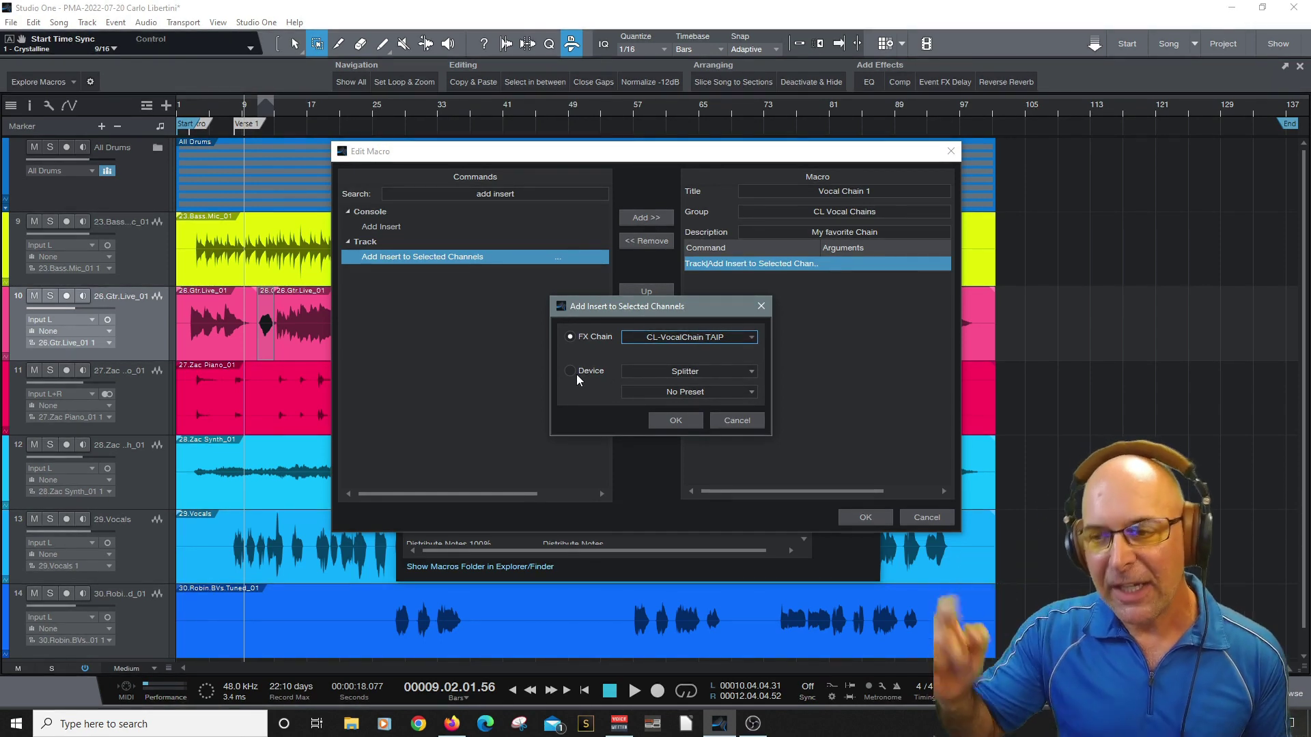
pyautogui.click(684, 419)
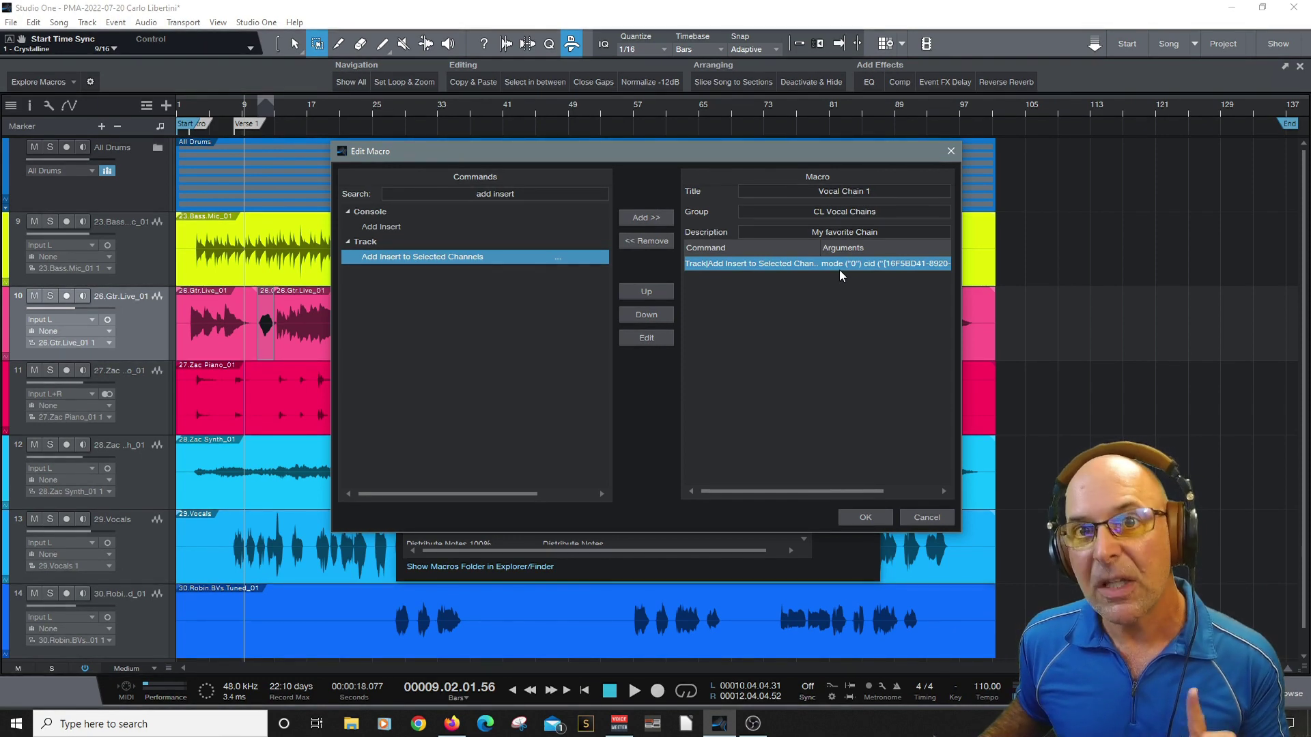
pyautogui.click(863, 519)
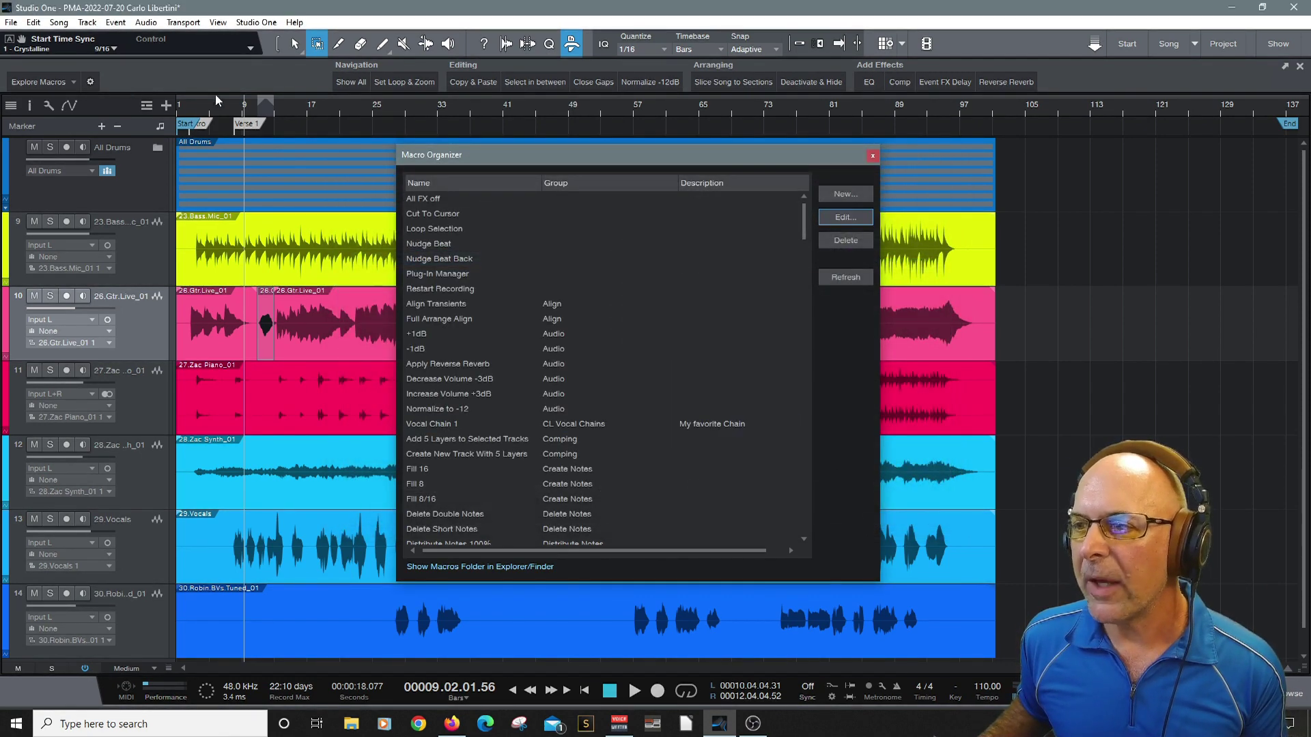
# In Keyboard Shortcuts, find Vocal Chain 1 by searching 'voc' and bind Ctrl+1 to it.
pyautogui.click(257, 23)
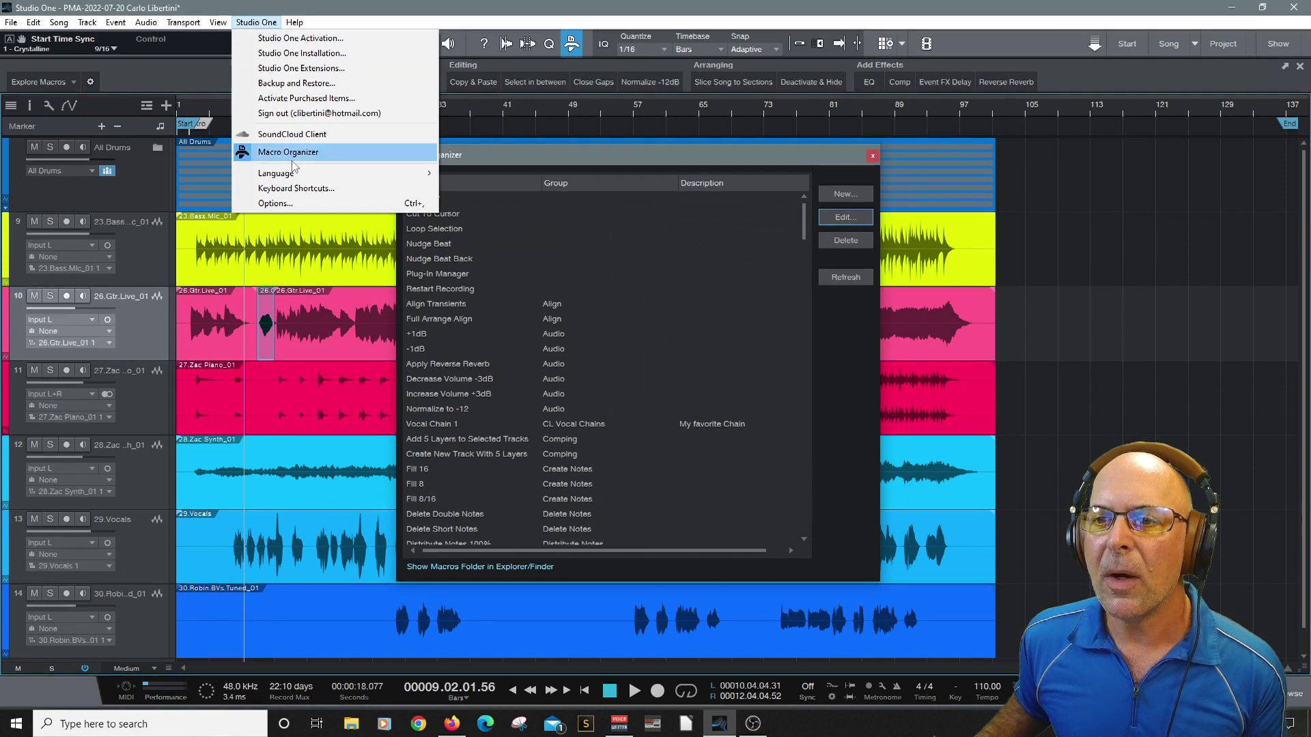
pyautogui.click(296, 187)
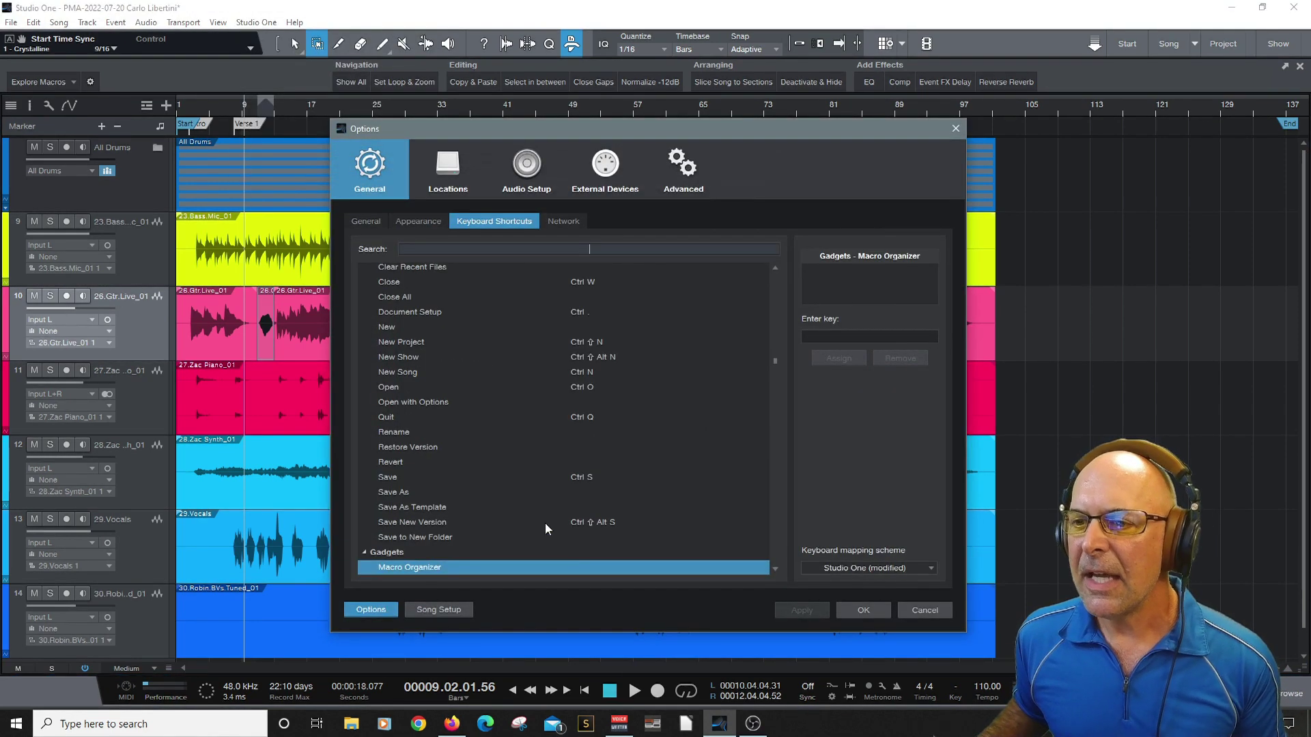
pyautogui.scroll(3, 614, 307)
pyautogui.scroll(10, 613, 312)
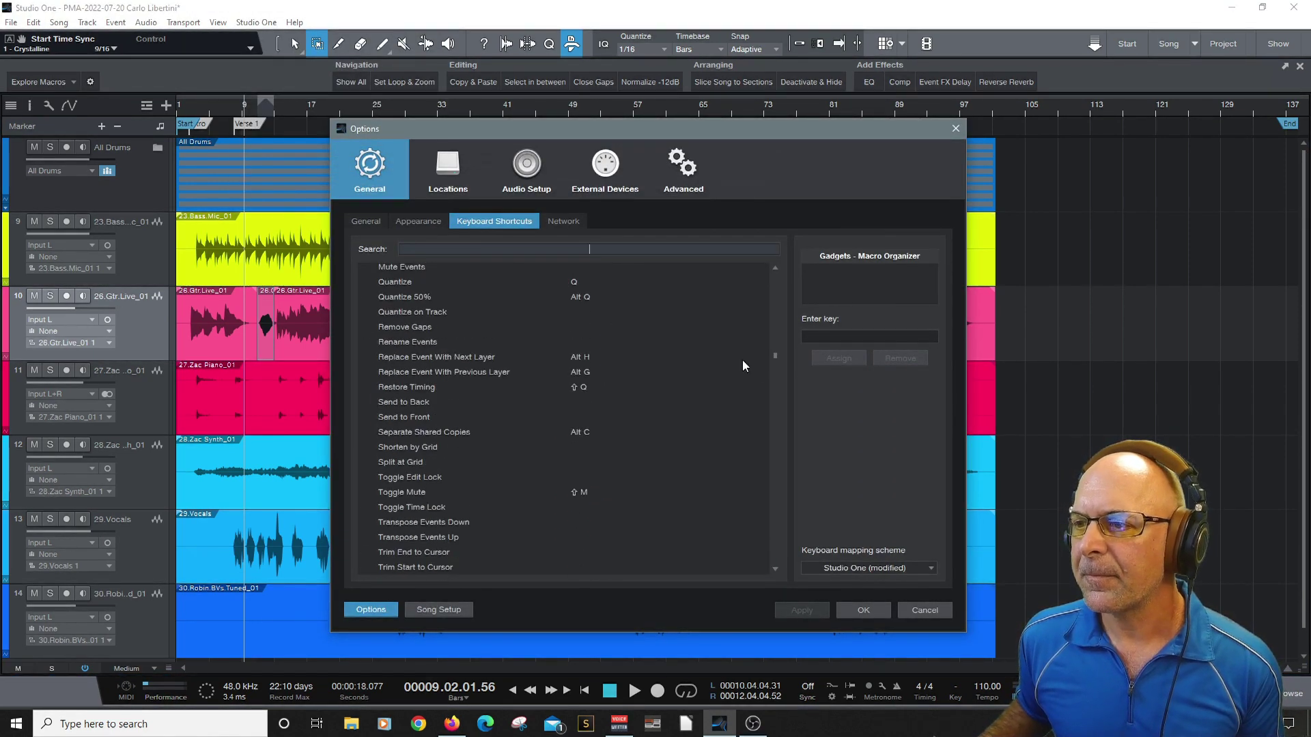
pyautogui.scroll(-10, 774, 307)
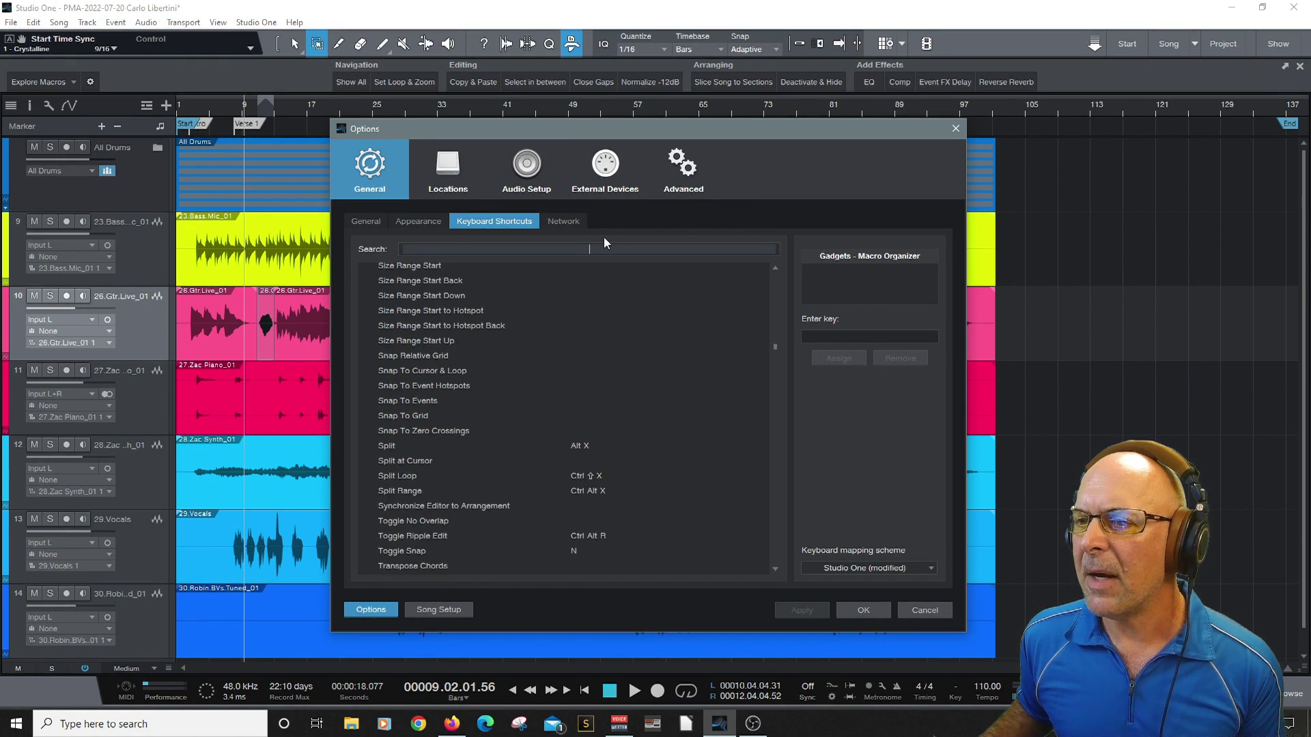
pyautogui.click(589, 249)
pyautogui.write('vocal')
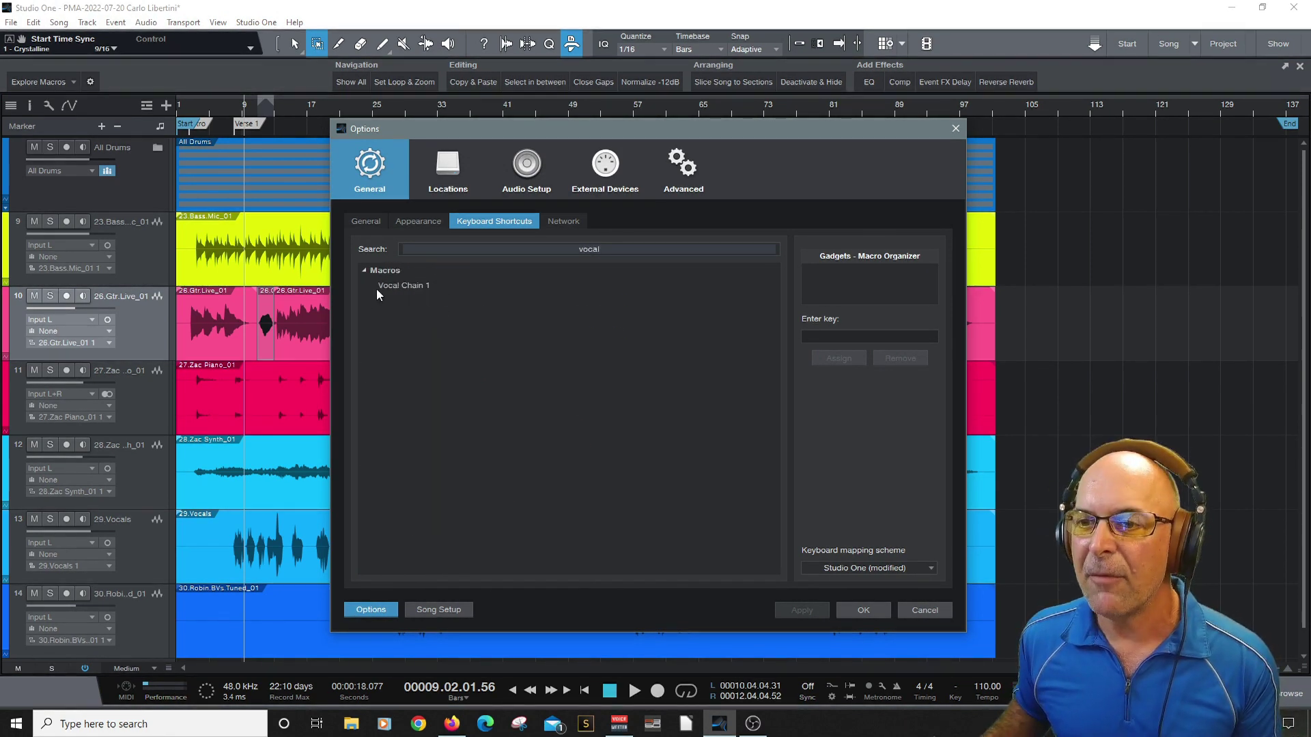
pyautogui.click(400, 285)
pyautogui.click(834, 340)
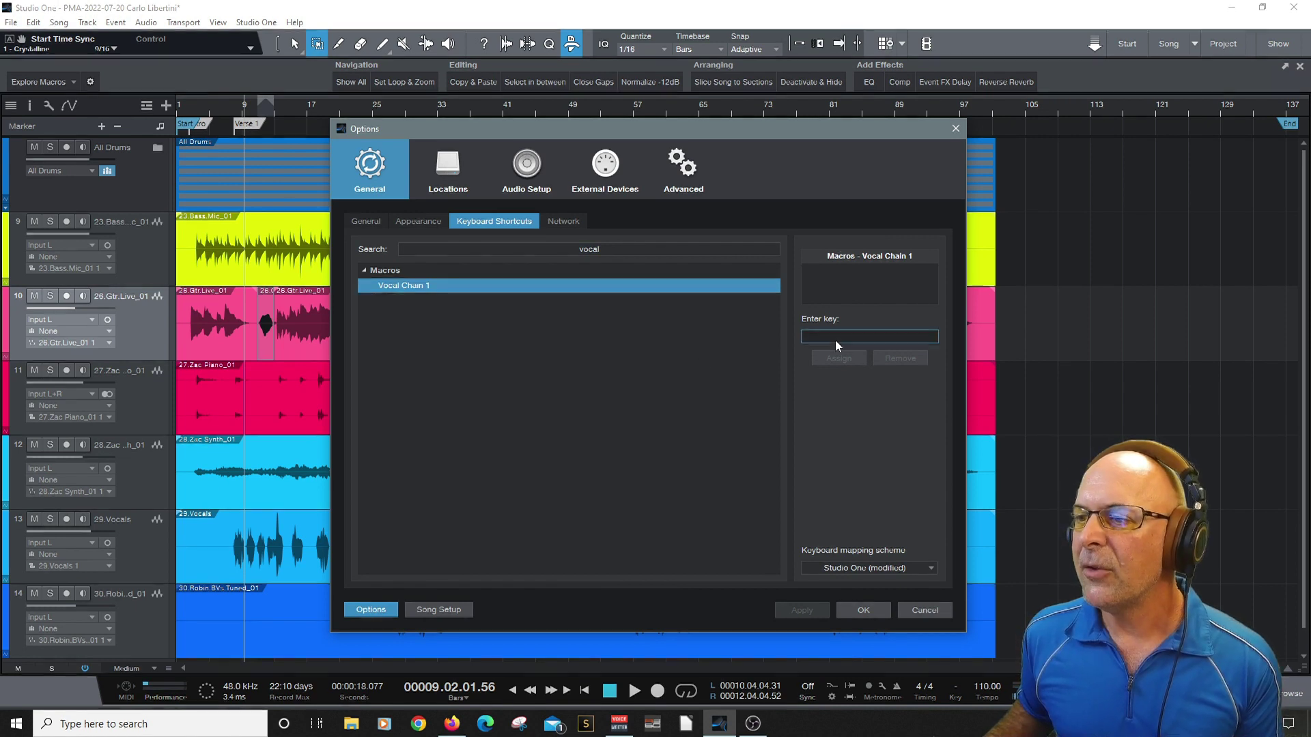
pyautogui.hotkey('ctrl', '1')
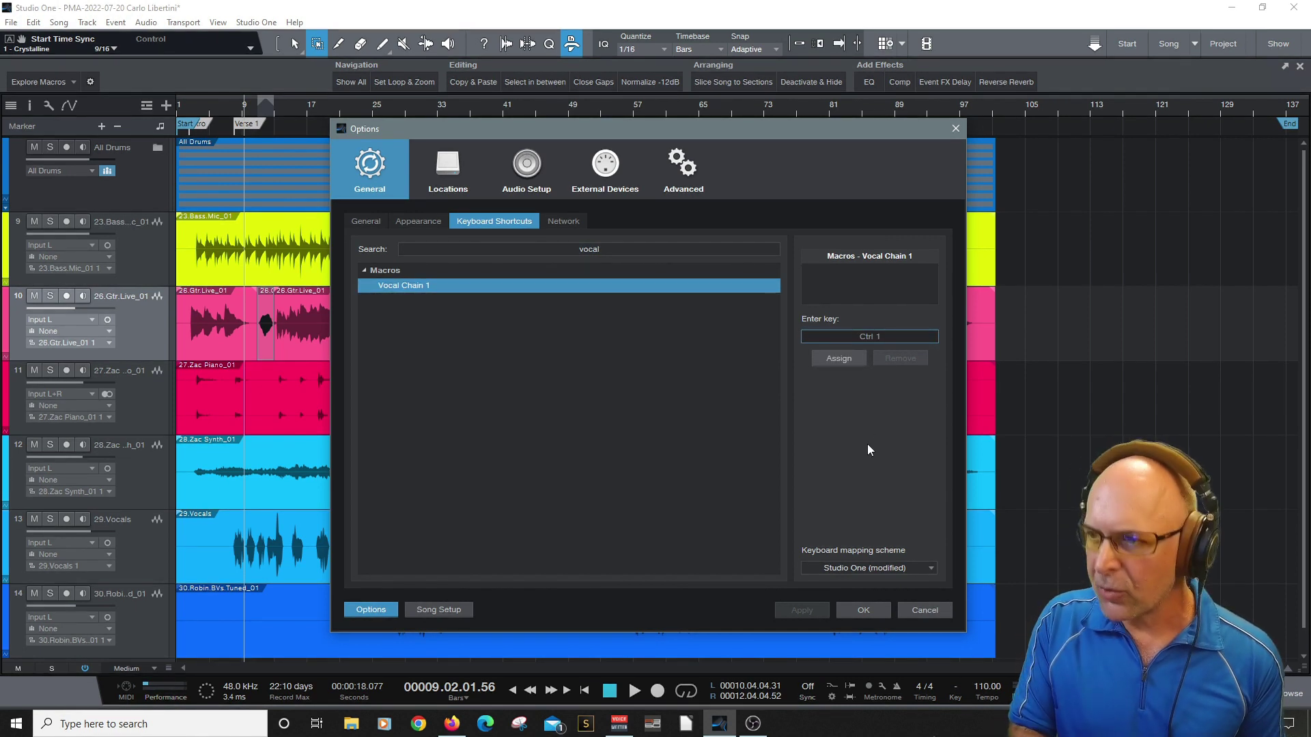
pyautogui.click(839, 358)
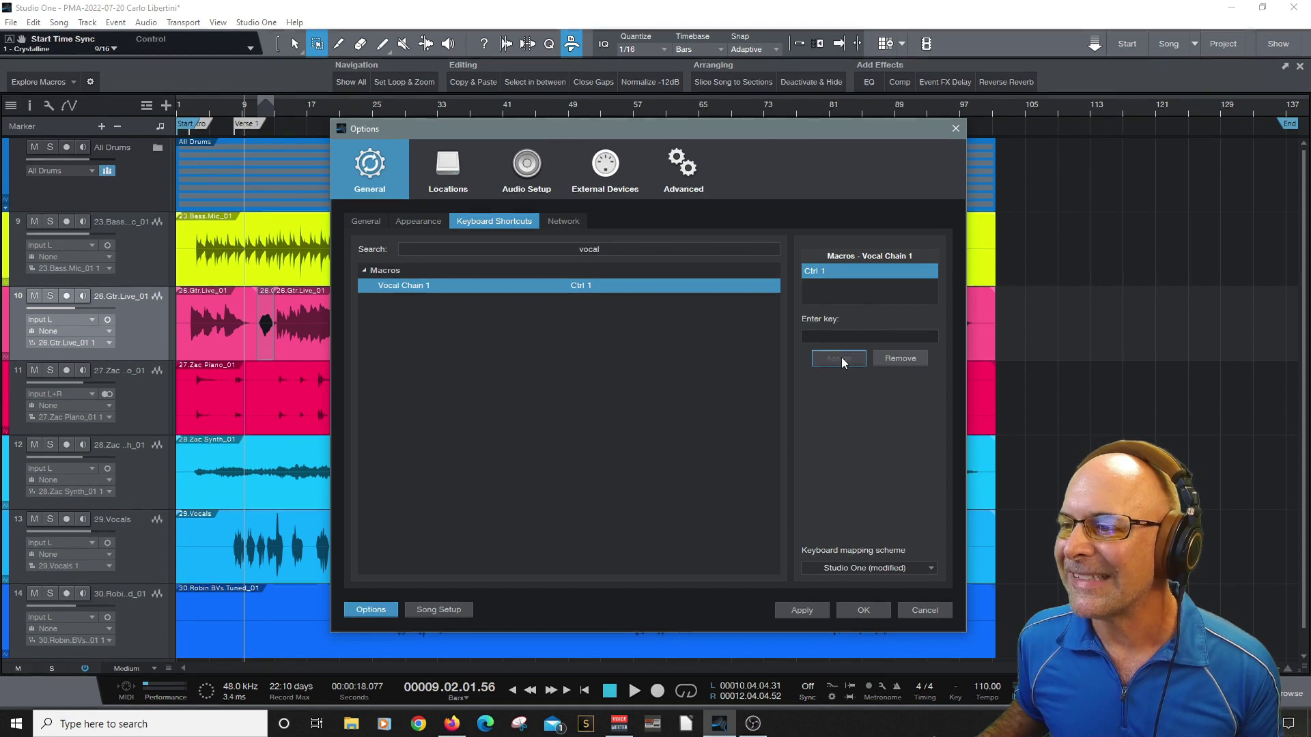
pyautogui.click(863, 611)
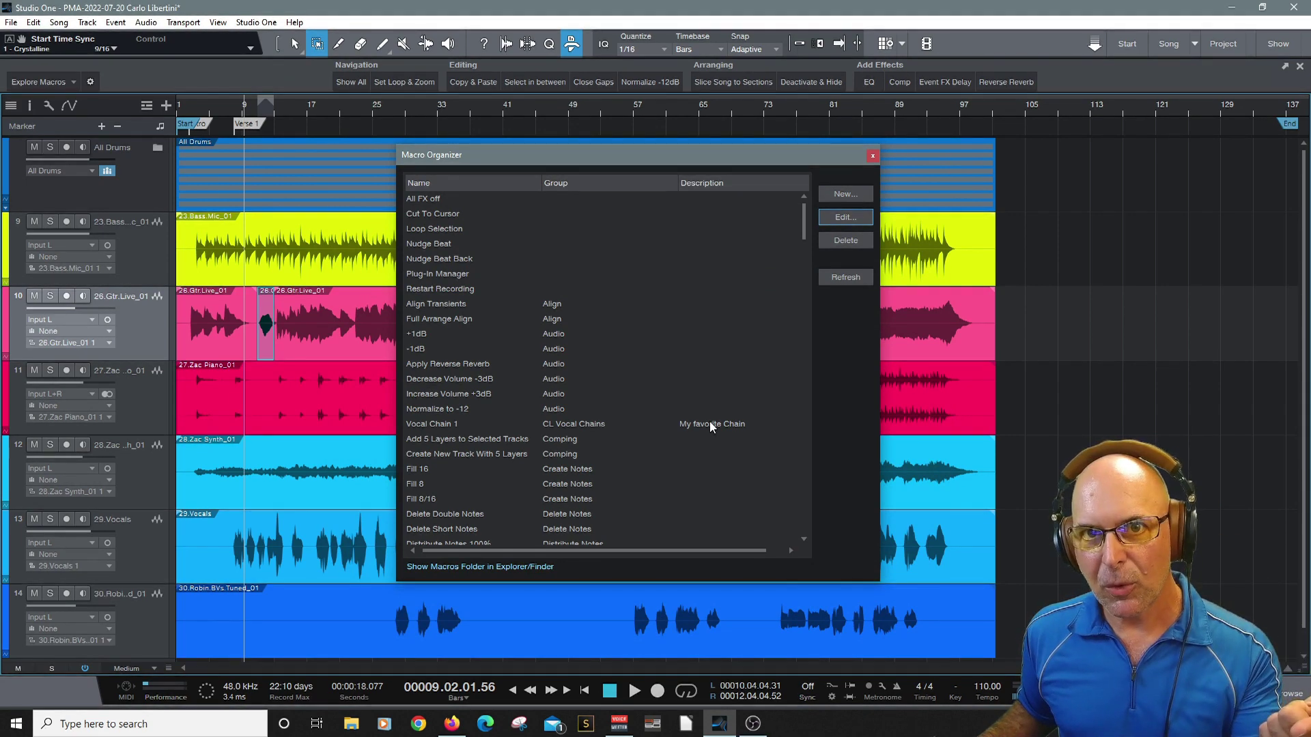
# Close the Macro Organizer and create a new empty macro page, Page 8.
pyautogui.click(871, 157)
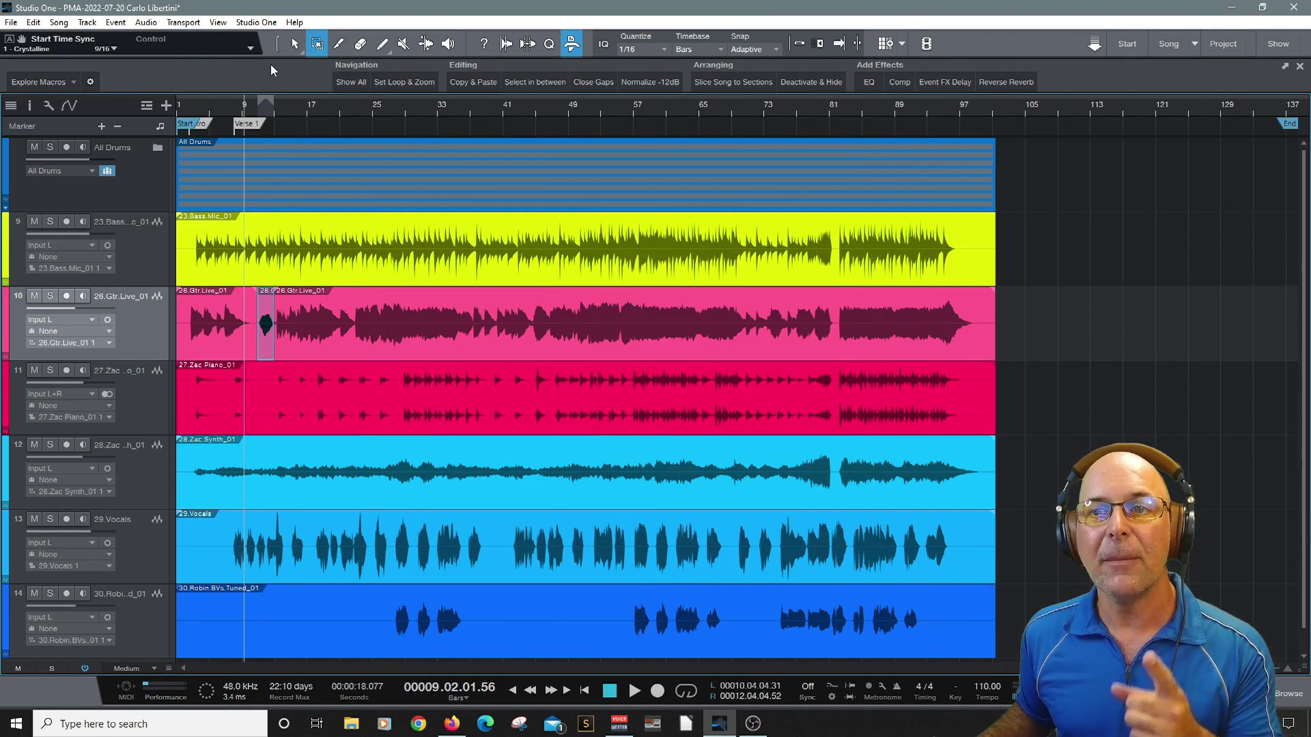
pyautogui.click(34, 80)
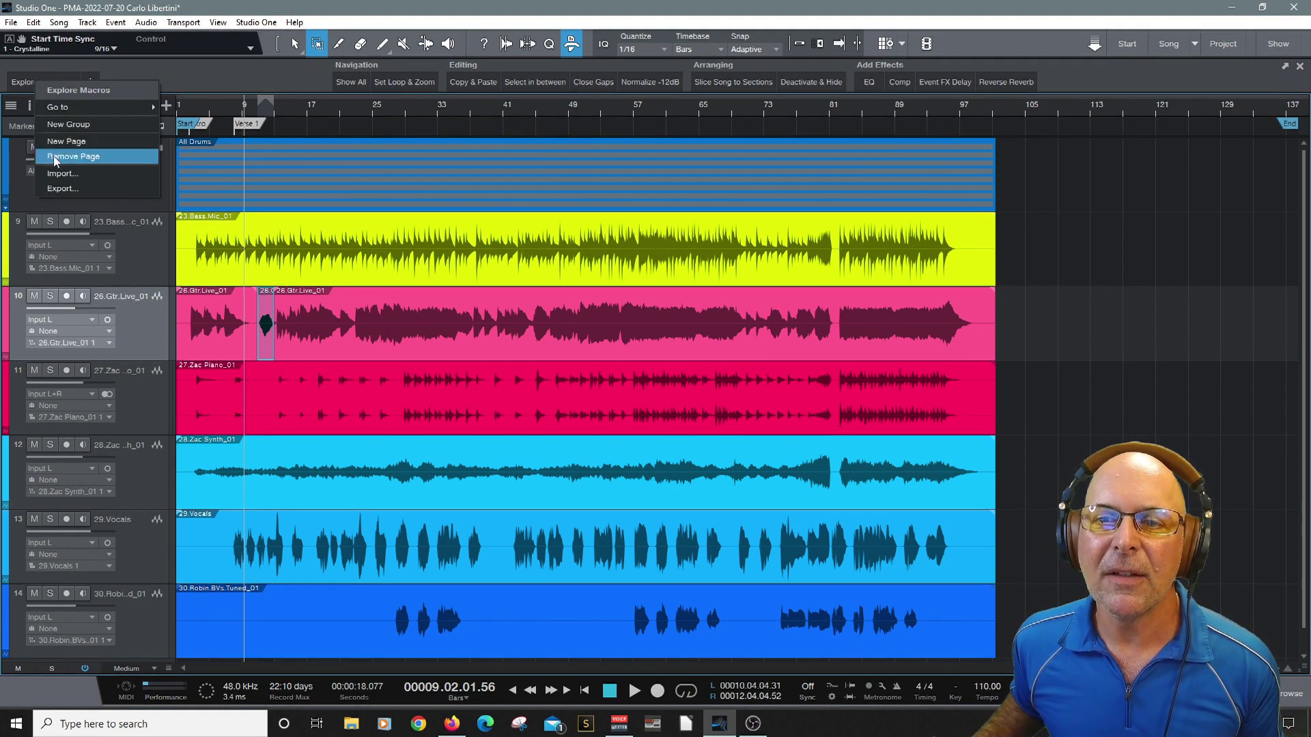
pyautogui.click(64, 142)
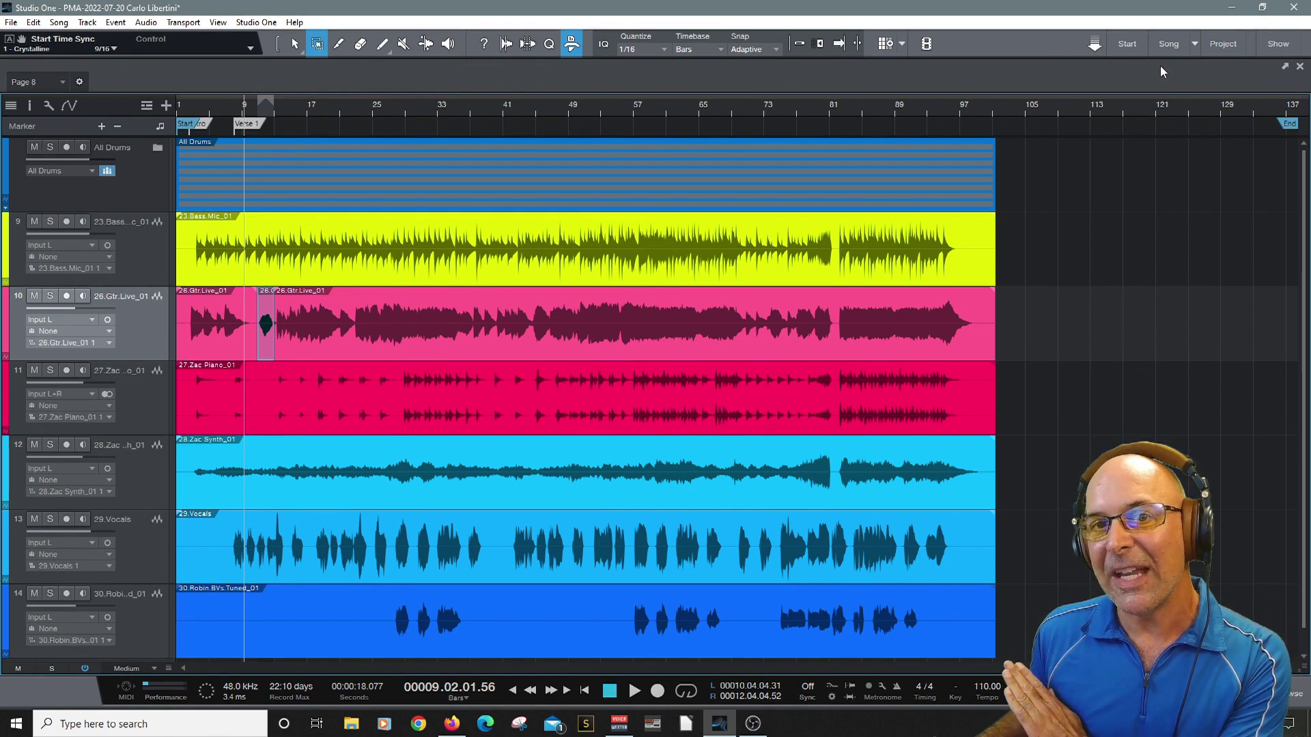
# Add a new group to Page 8 and bring up its options for renaming.
pyautogui.rightClick(629, 77)
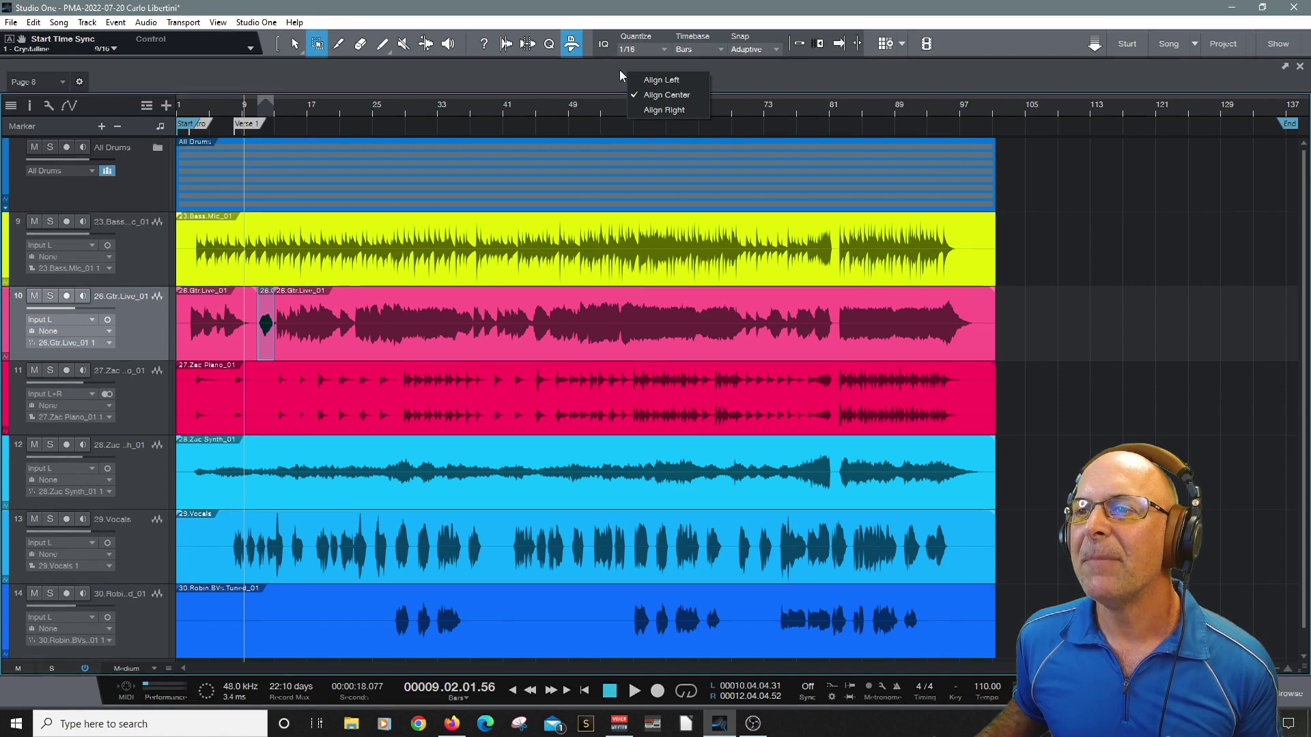
pyautogui.click(616, 71)
pyautogui.rightClick(536, 75)
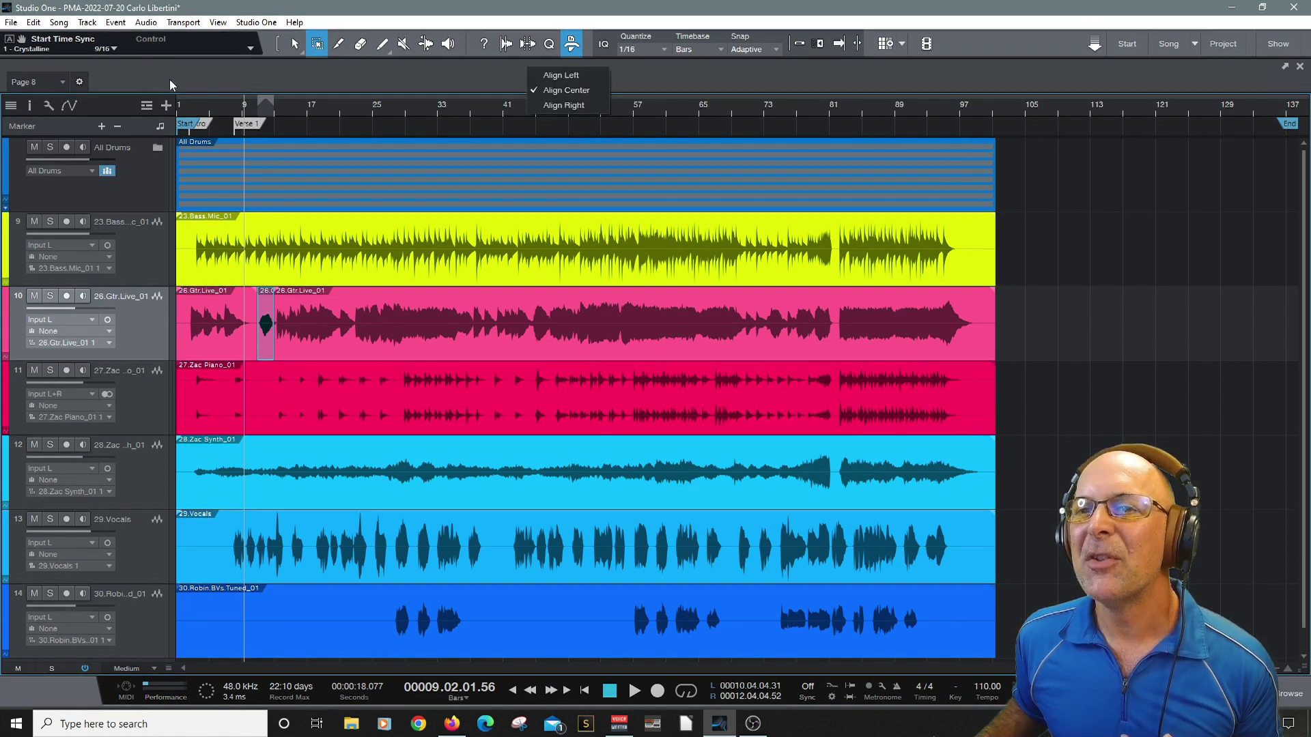
pyautogui.click(136, 84)
pyautogui.click(51, 80)
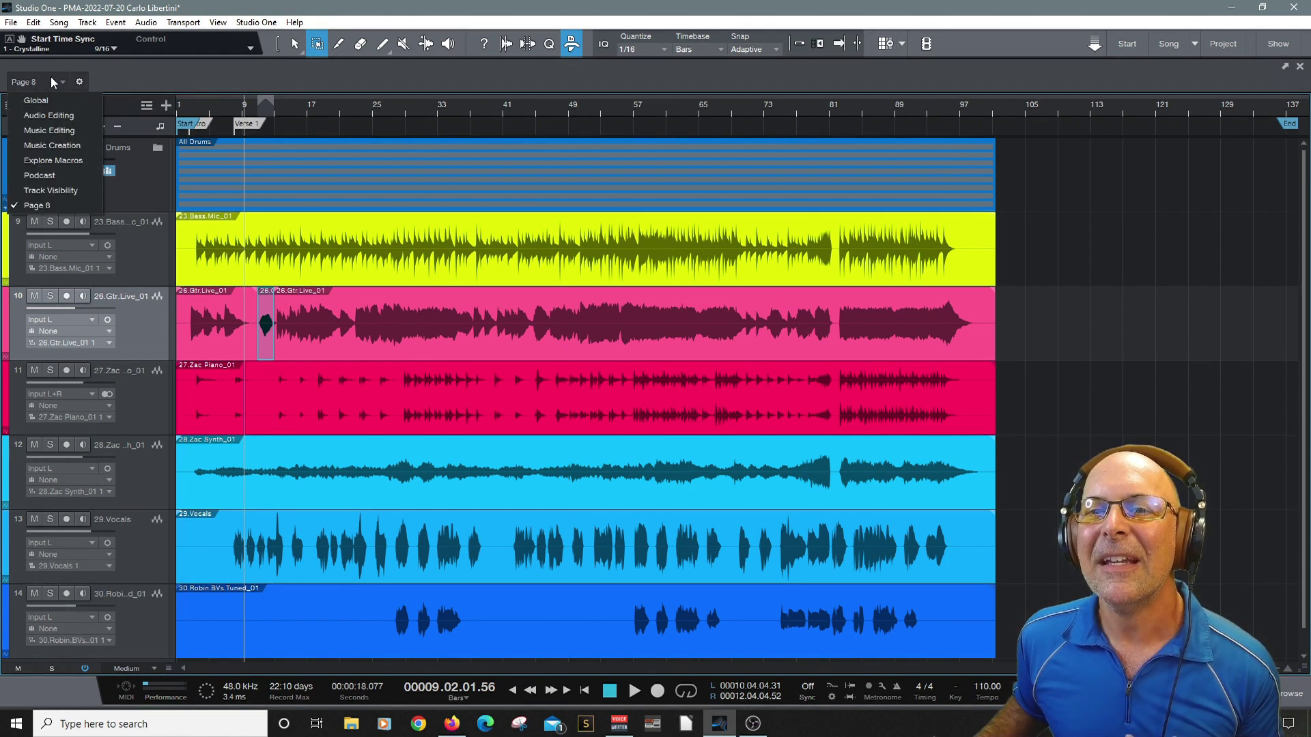
pyautogui.click(34, 77)
pyautogui.rightClick(34, 76)
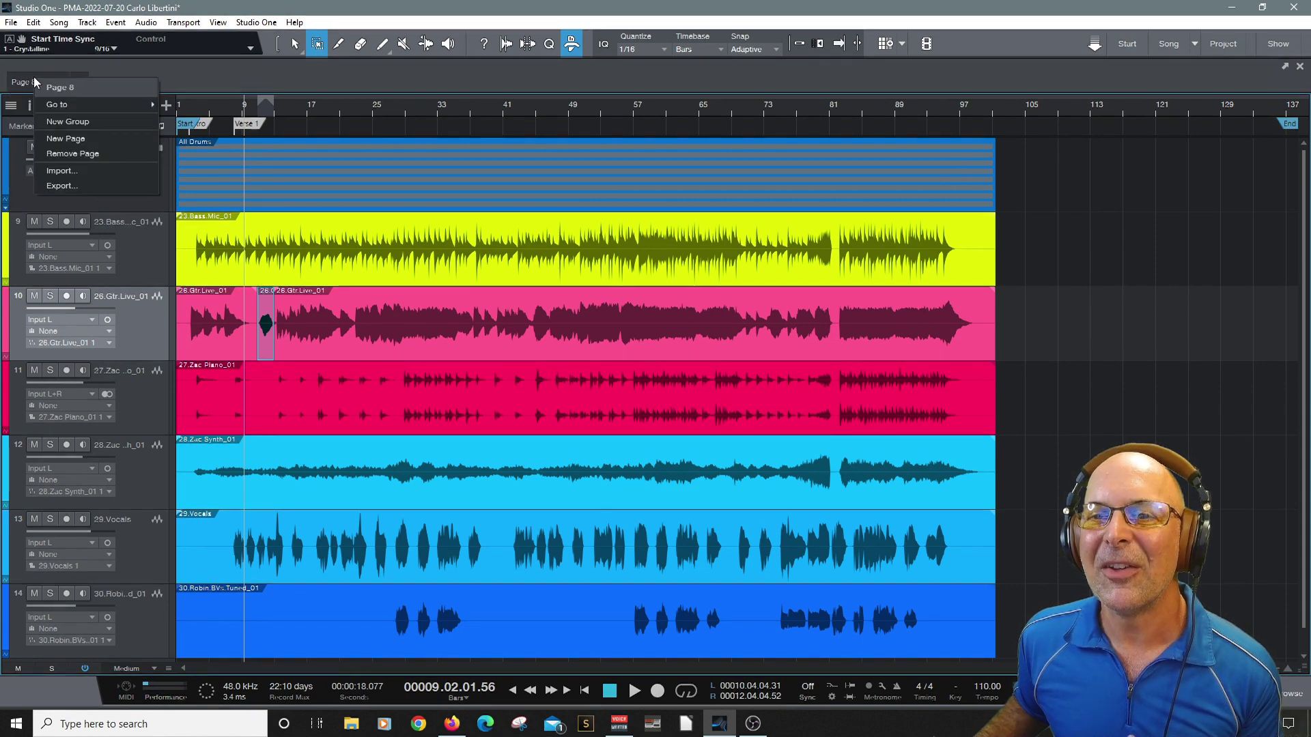
pyautogui.click(71, 122)
pyautogui.rightClick(676, 66)
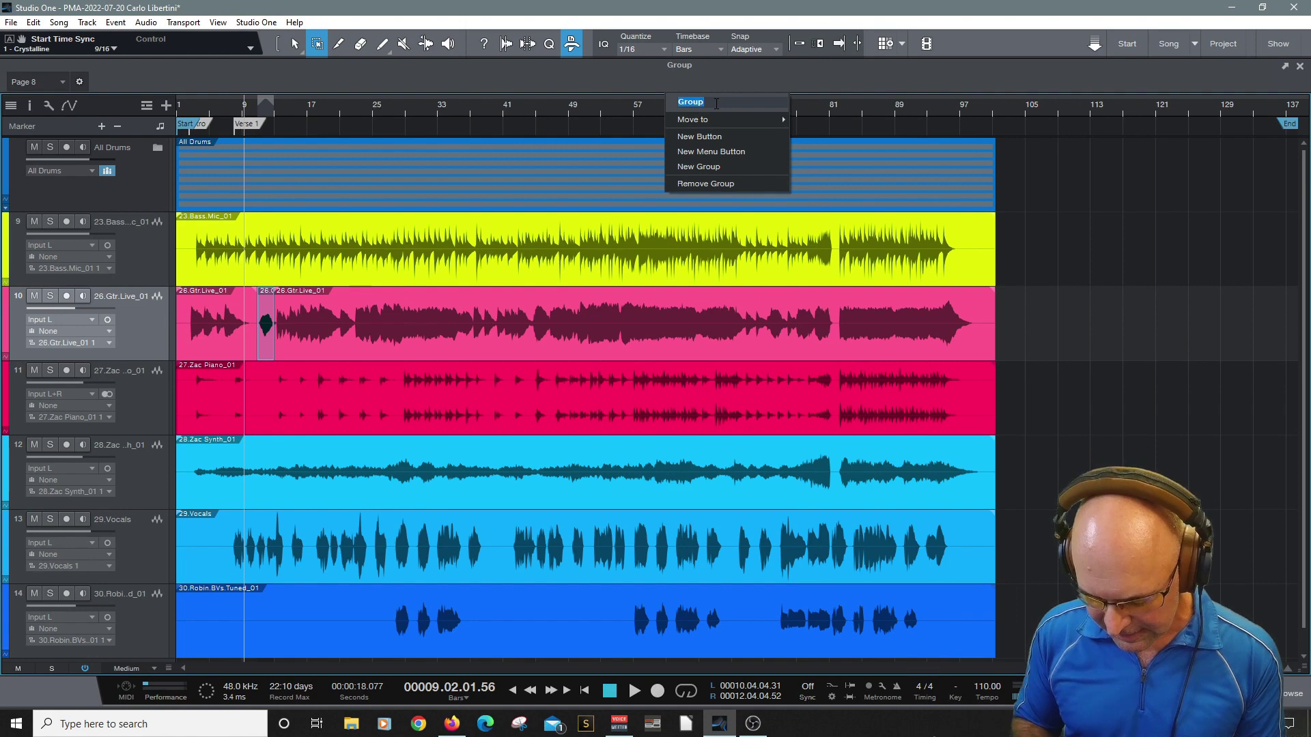
# Name the group 'CL Vocals' and add a new blank button to it.
pyautogui.write('CL')
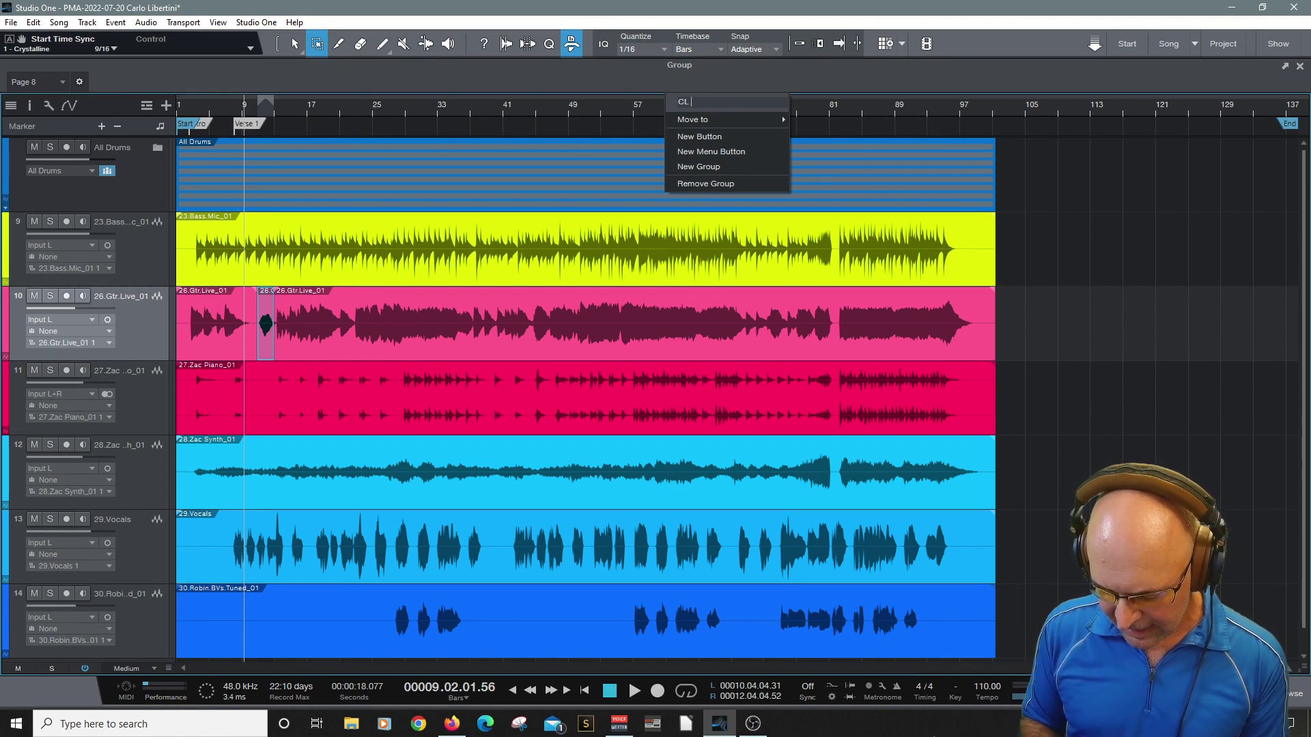
pyautogui.write(' Vocals')
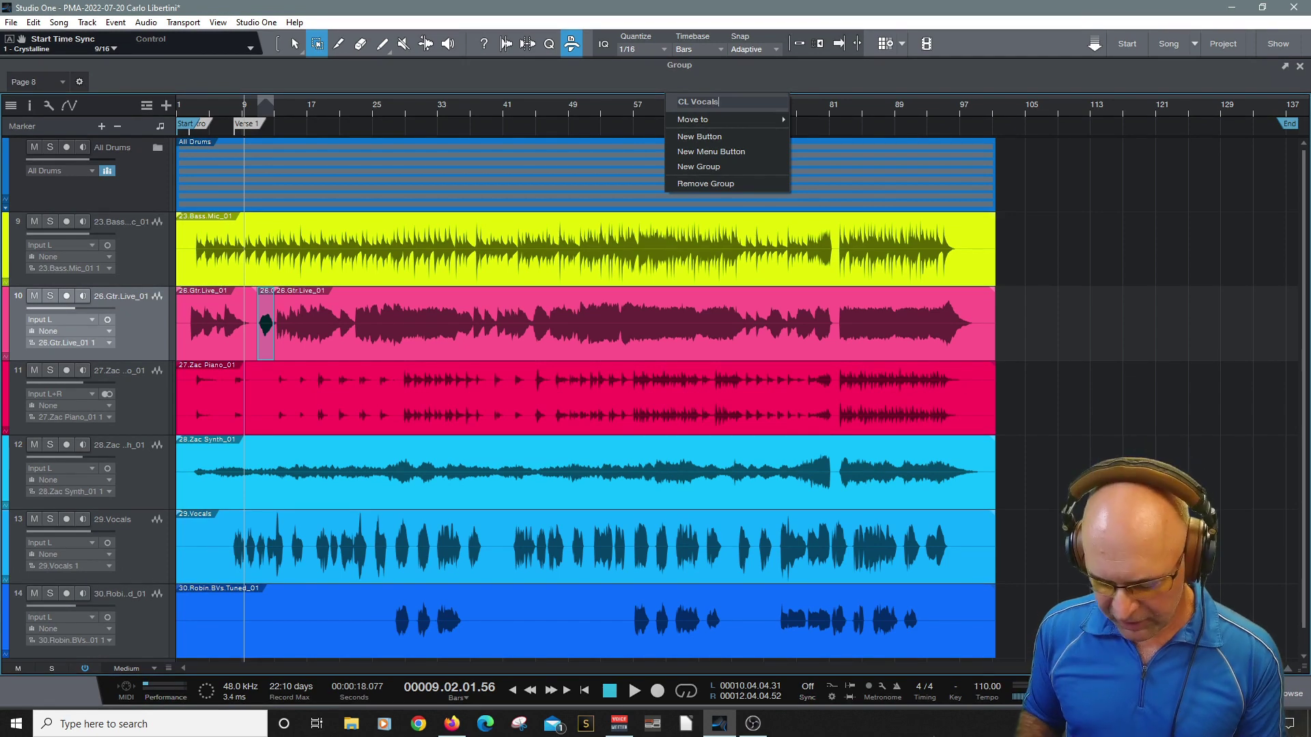
pyautogui.press('Return')
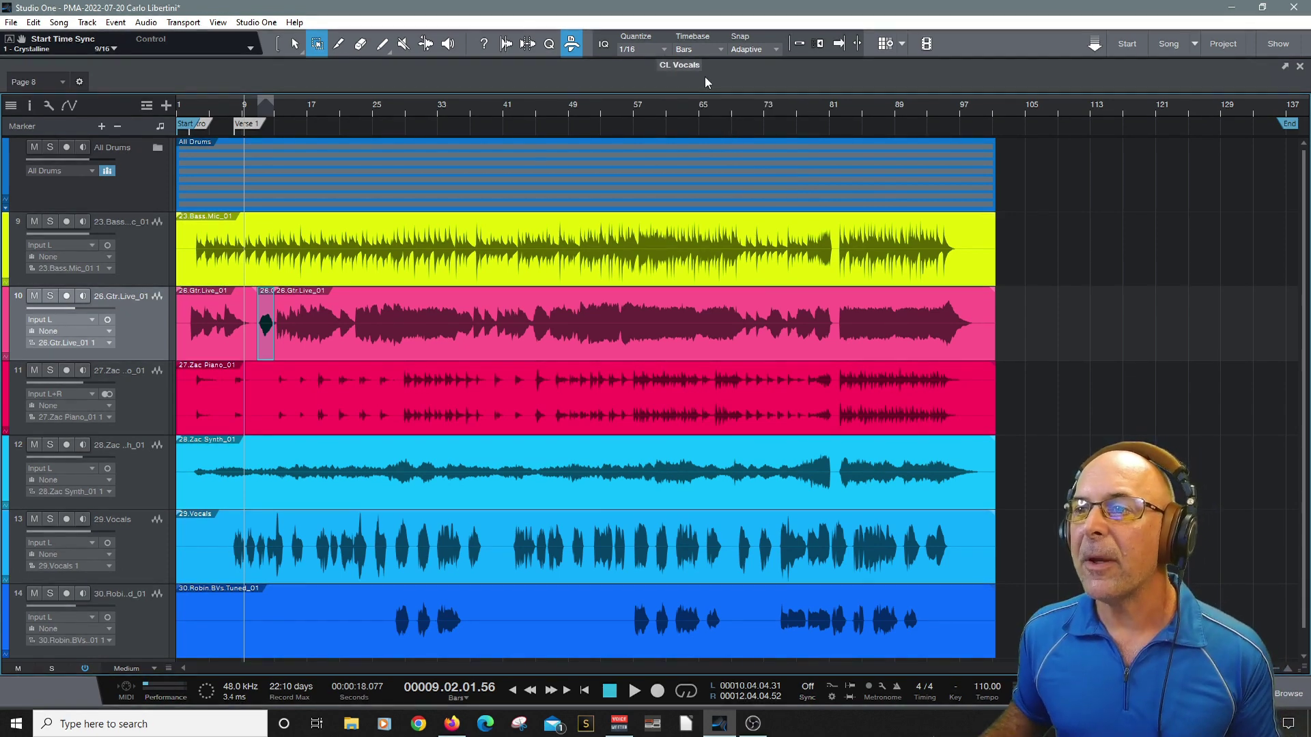
pyautogui.rightClick(687, 79)
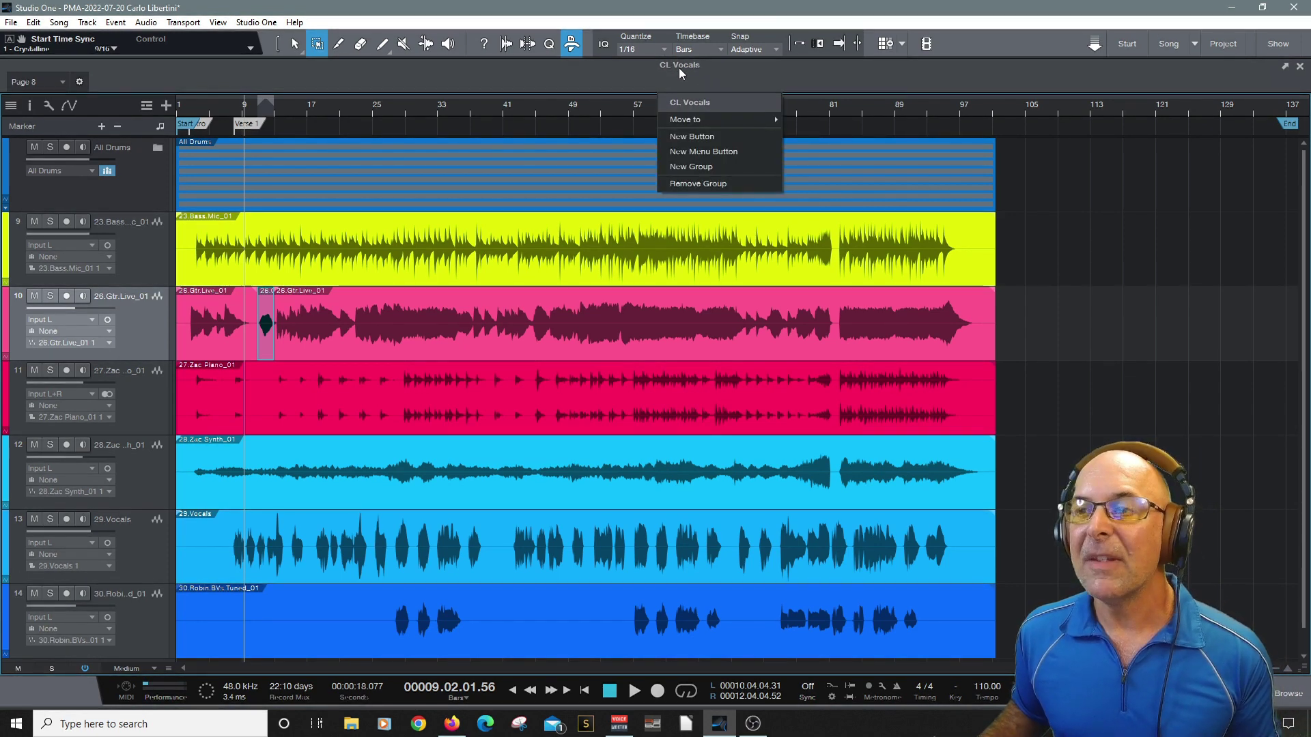
pyautogui.click(696, 140)
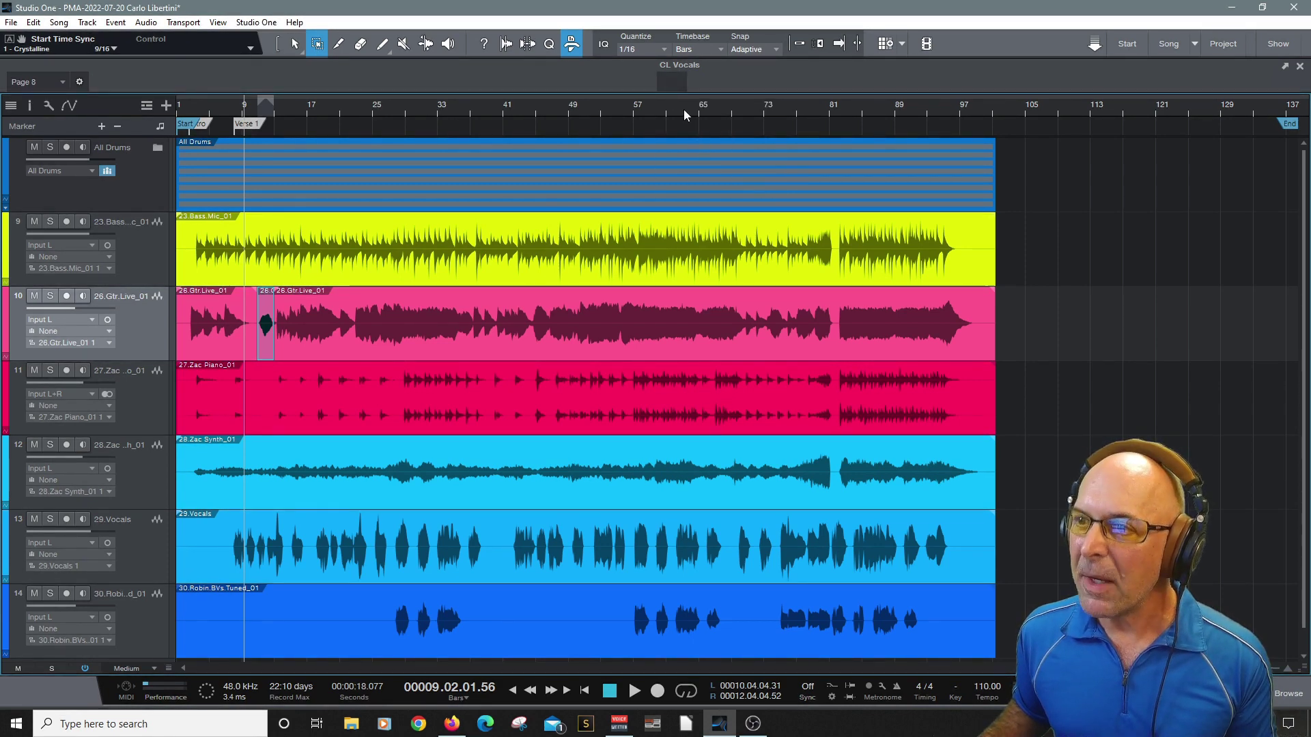
# Assign the Vocal Chain 1 macro to the new CL Vocals button via Assign > Macros.
pyautogui.rightClick(670, 79)
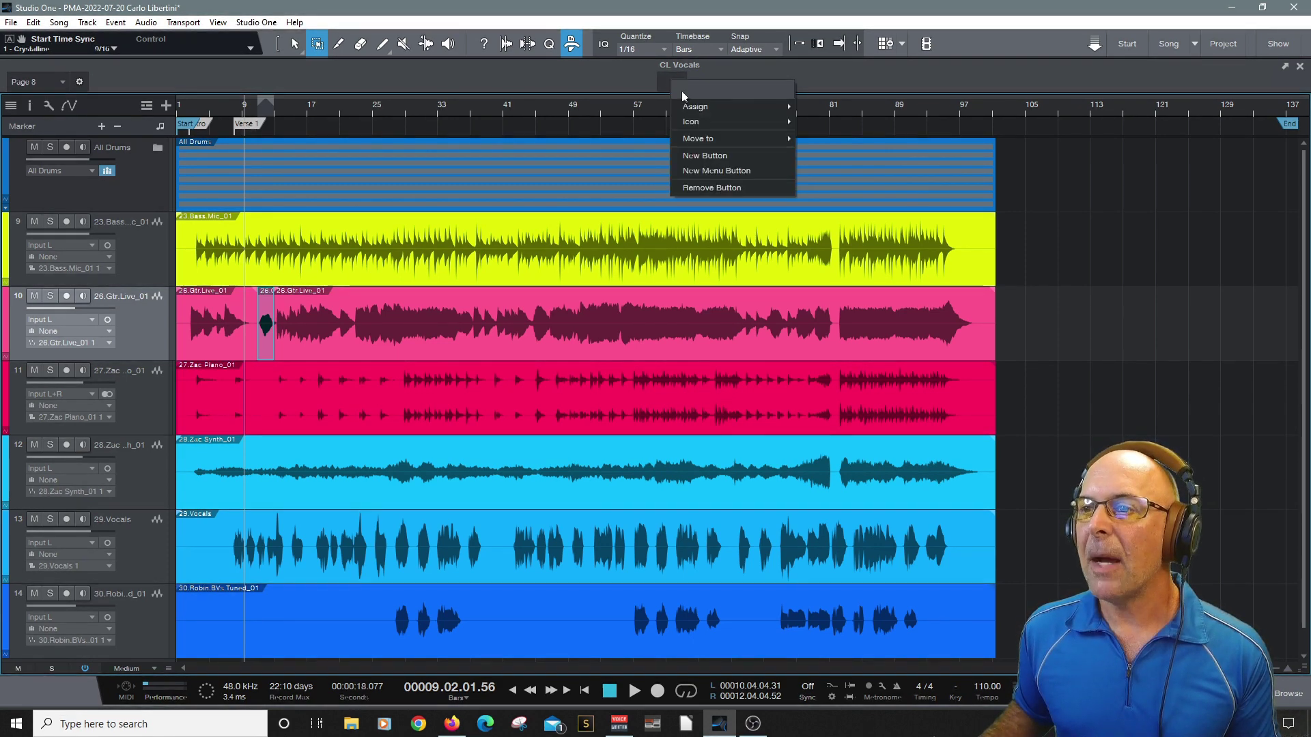
pyautogui.moveTo(743, 101)
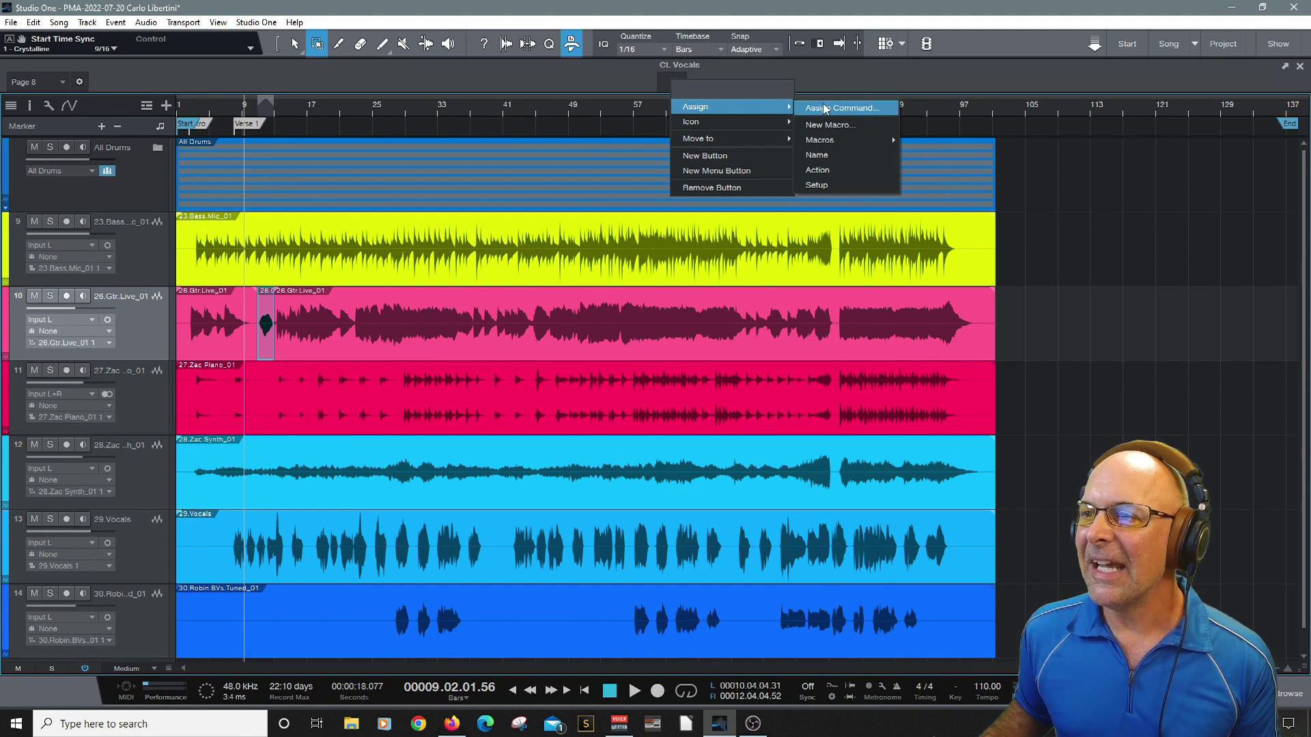
pyautogui.click(843, 136)
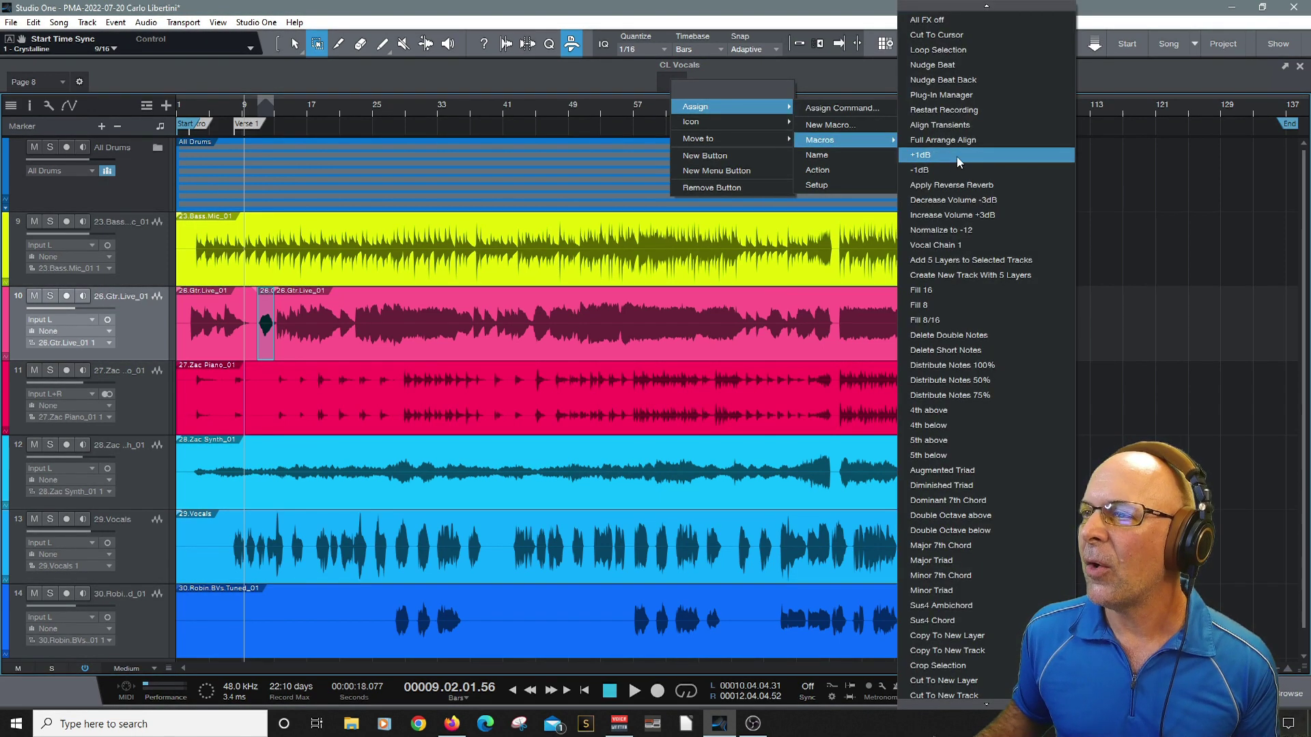
pyautogui.scroll(-3, 966, 89)
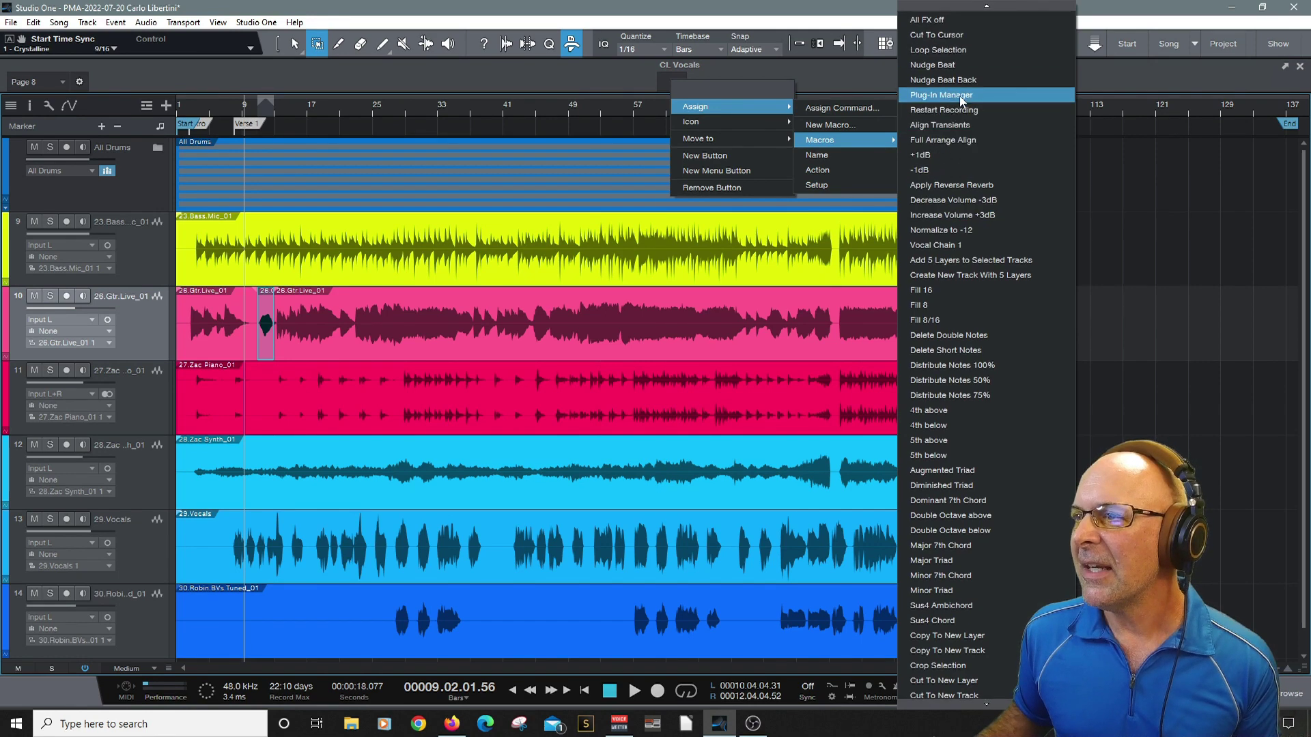
pyautogui.scroll(-5, 961, 178)
pyautogui.scroll(-18, 977, 288)
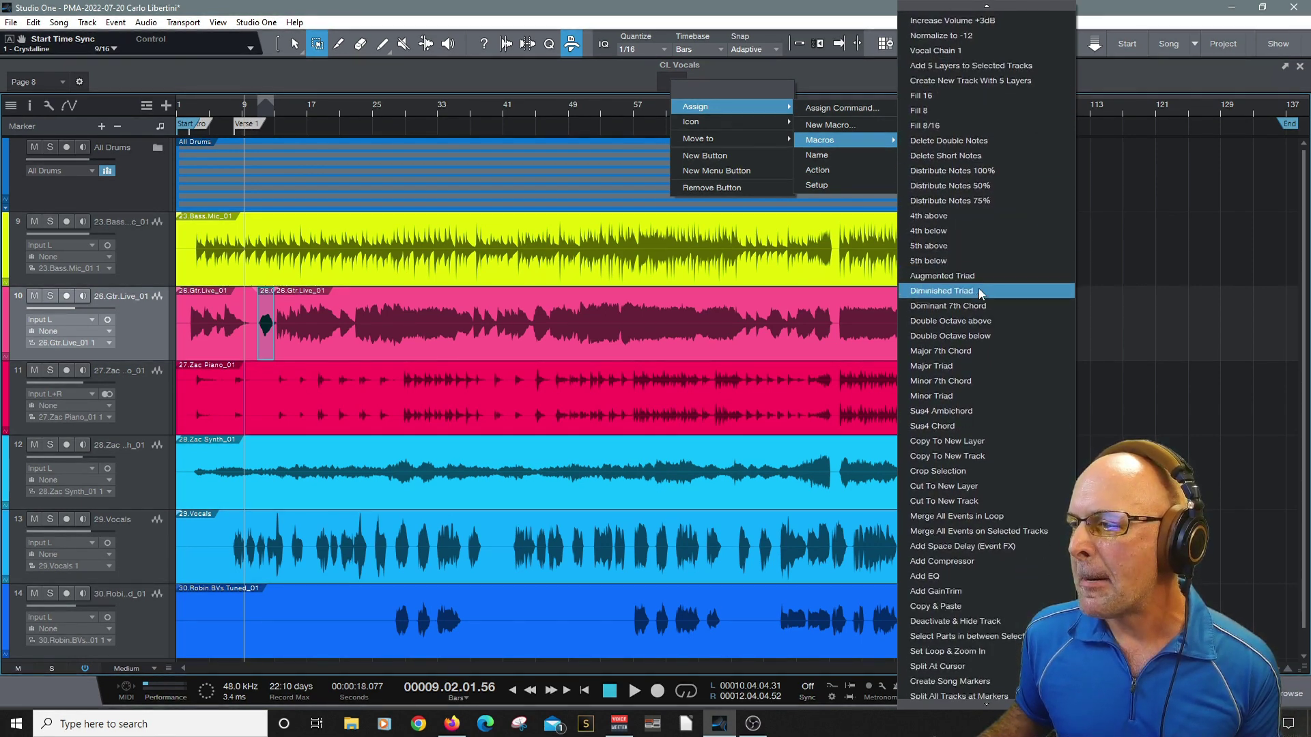
pyautogui.scroll(-12, 977, 298)
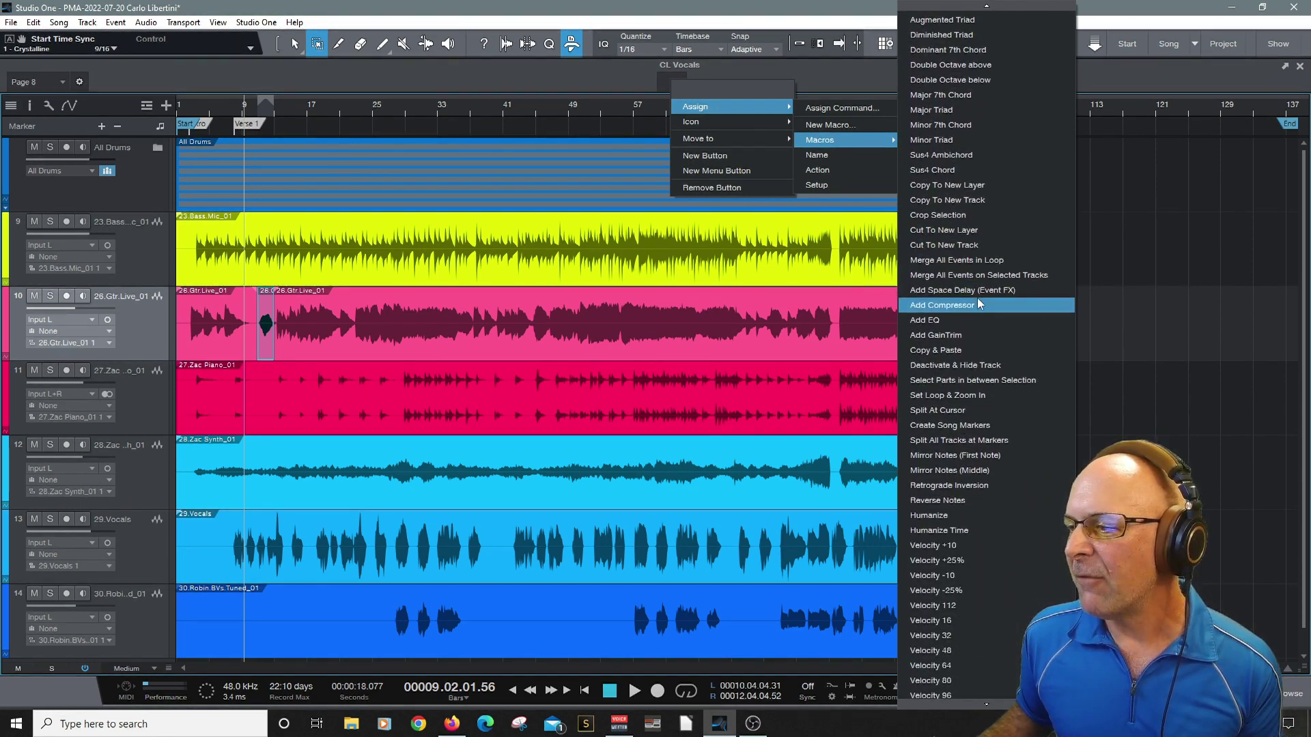
pyautogui.scroll(-4, 976, 298)
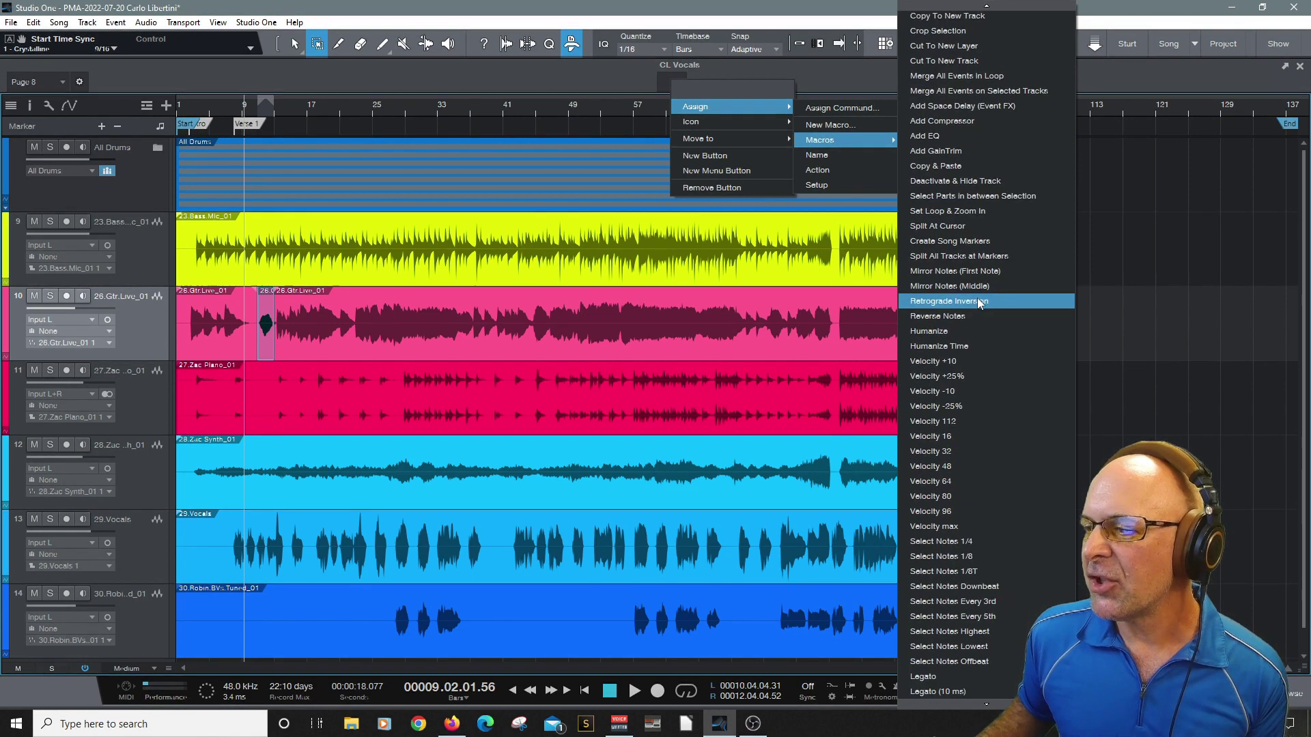
pyautogui.scroll(-10, 965, 395)
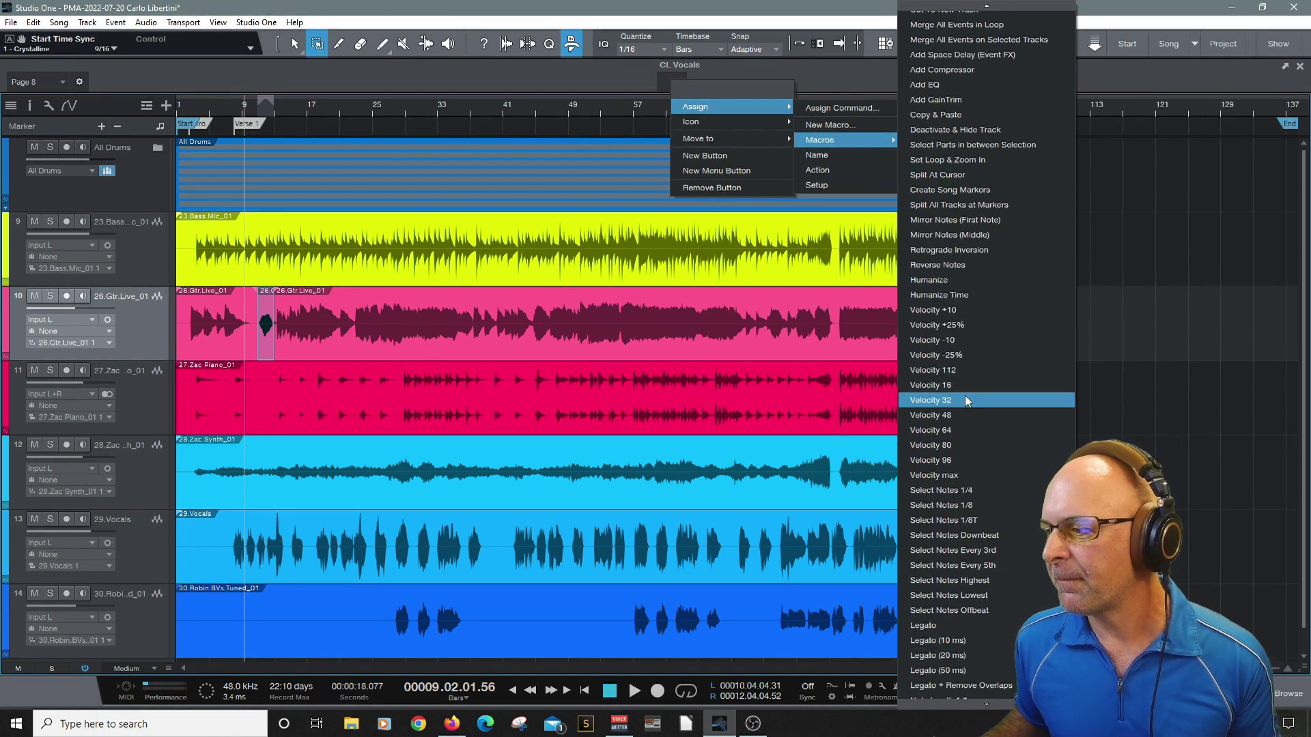
pyautogui.scroll(18, 970, 277)
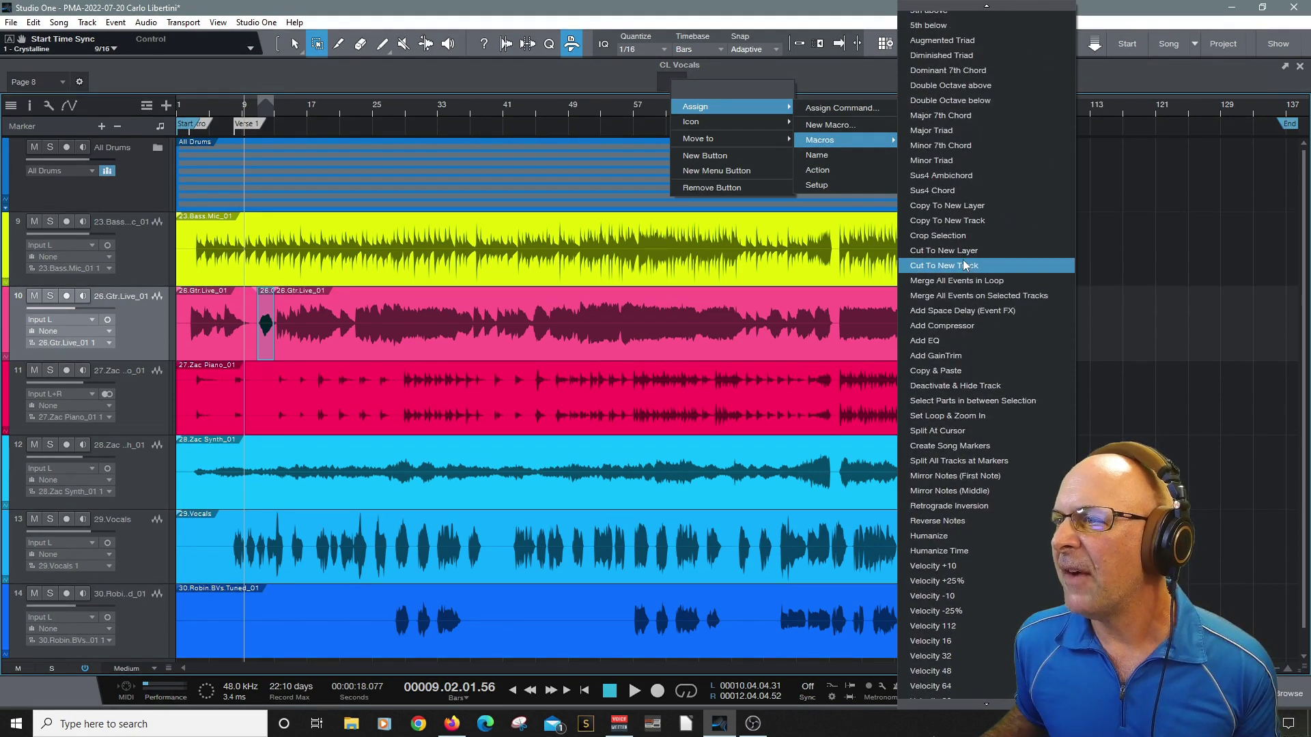
pyautogui.scroll(20, 963, 259)
pyautogui.scroll(5, 963, 260)
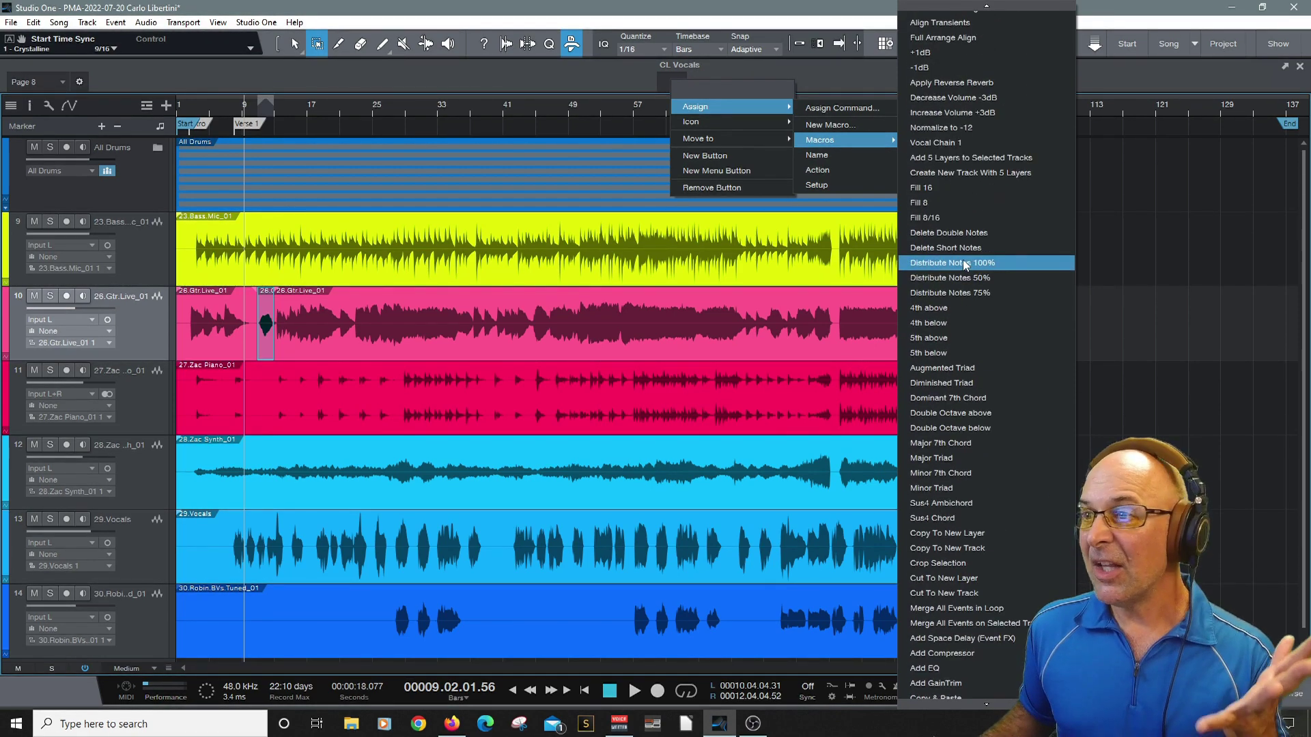
pyautogui.click(948, 138)
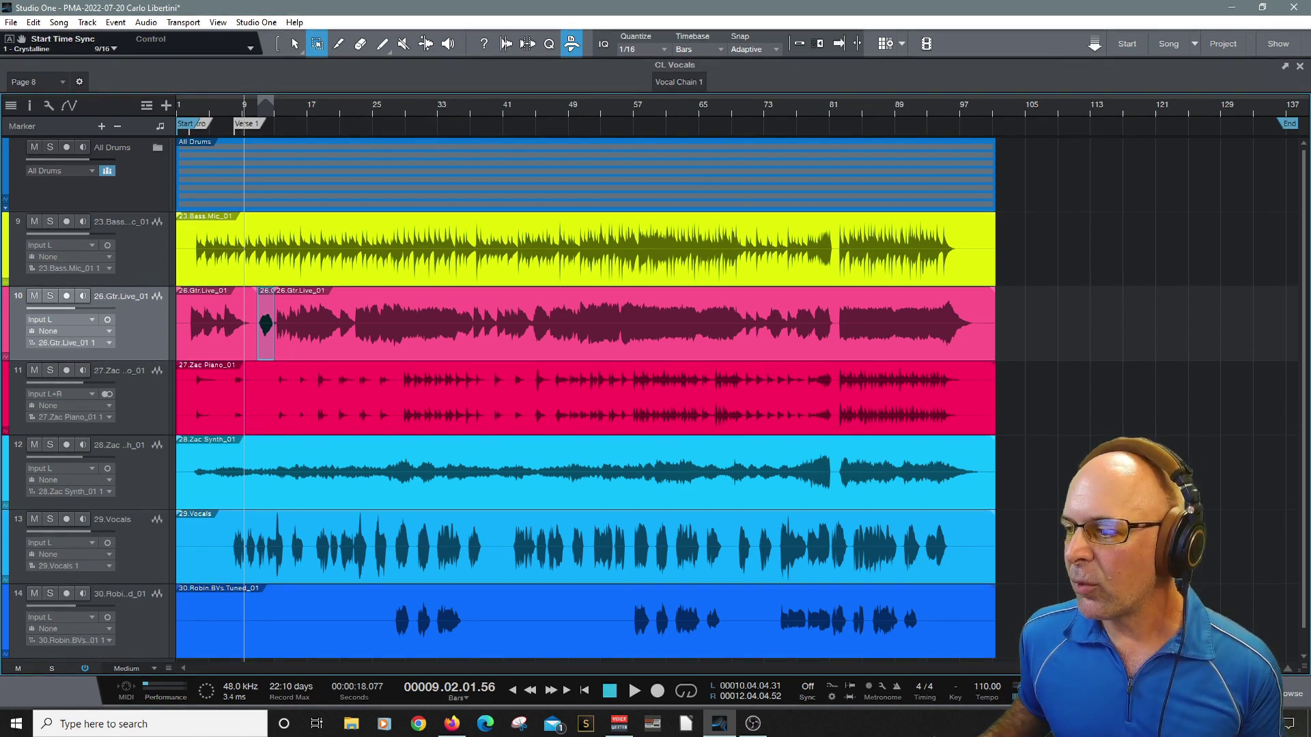
# In the Console, remove all insert effects from 29.Vocals and solo the channel.
pyautogui.press('F3')
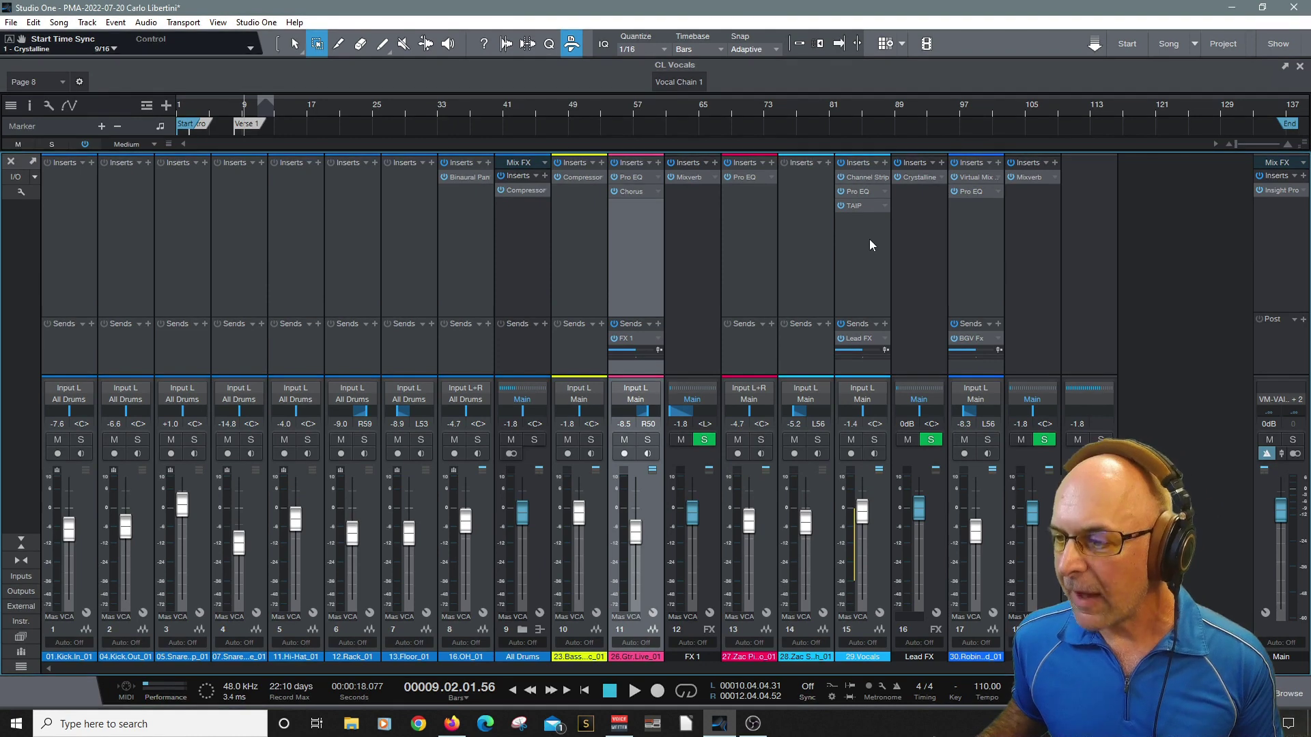
pyautogui.click(878, 163)
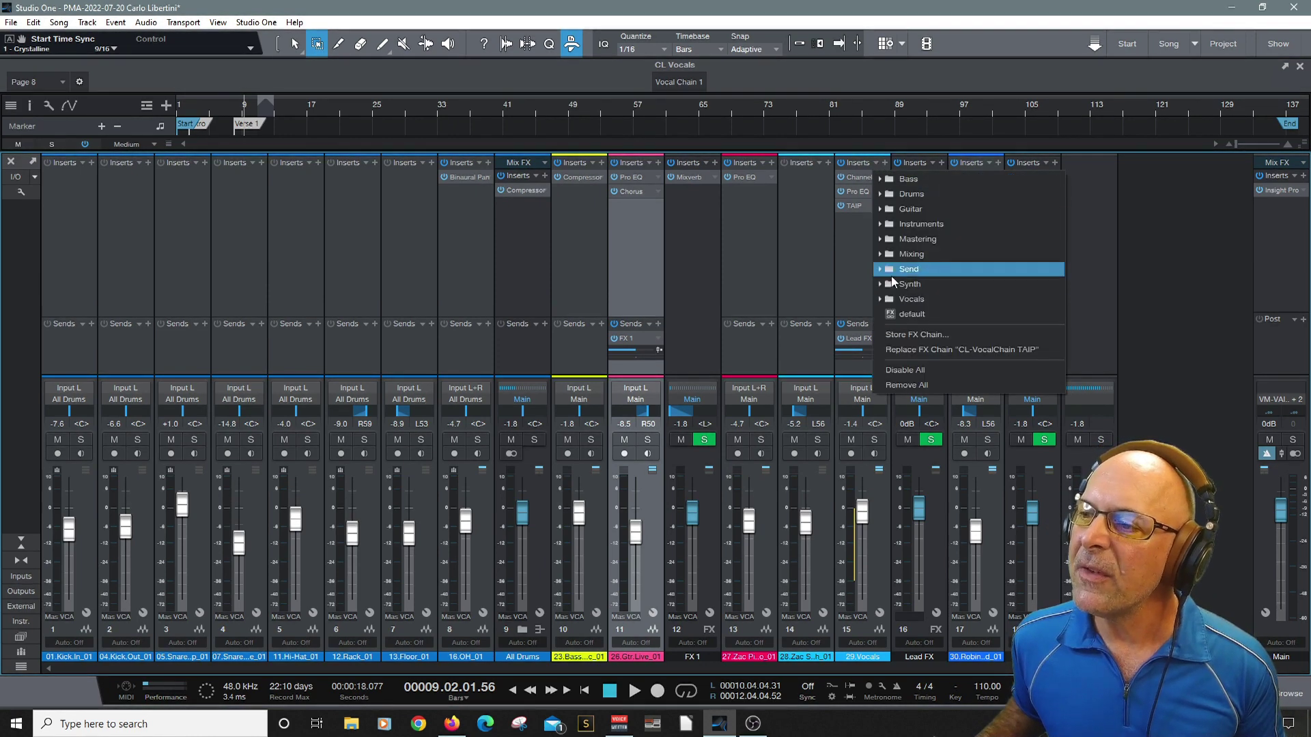
pyautogui.click(908, 383)
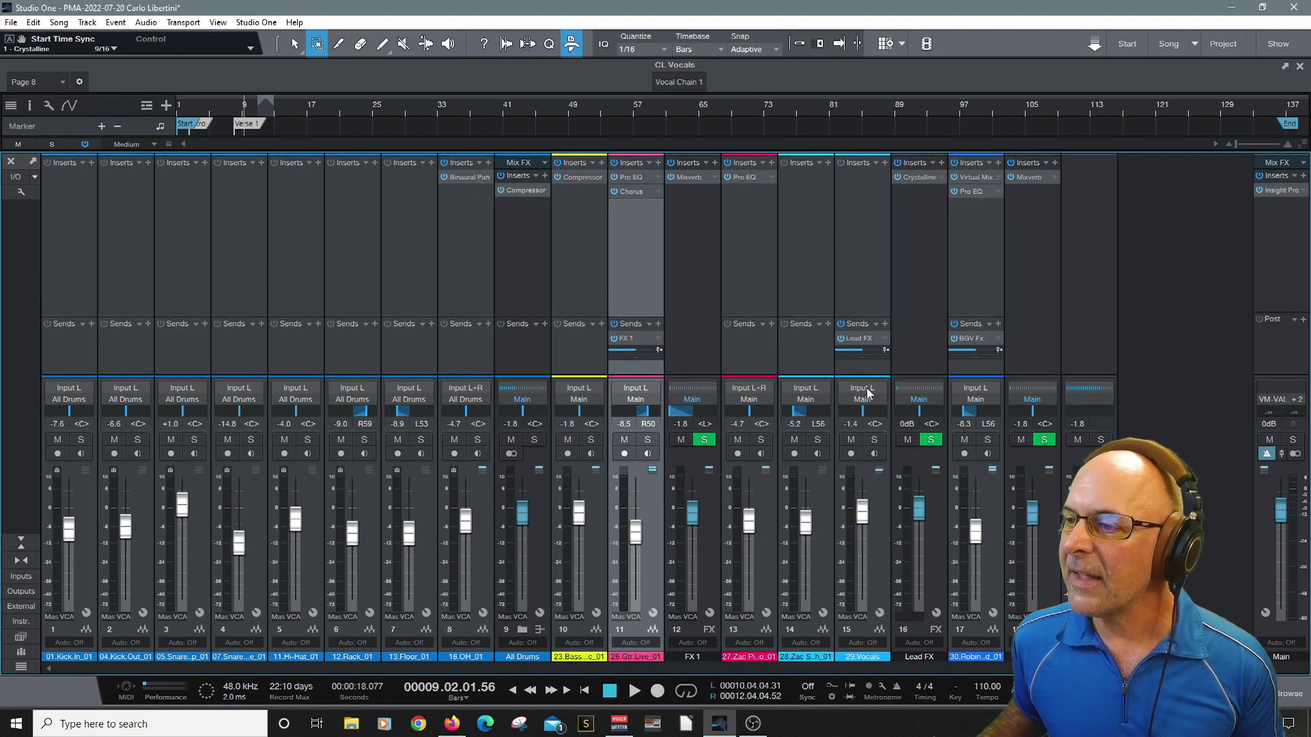
pyautogui.click(873, 439)
# Play back the dry soloed vocals, stop at 9.02.01.56, and select the 29.Vocals channel.
pyautogui.press('space')
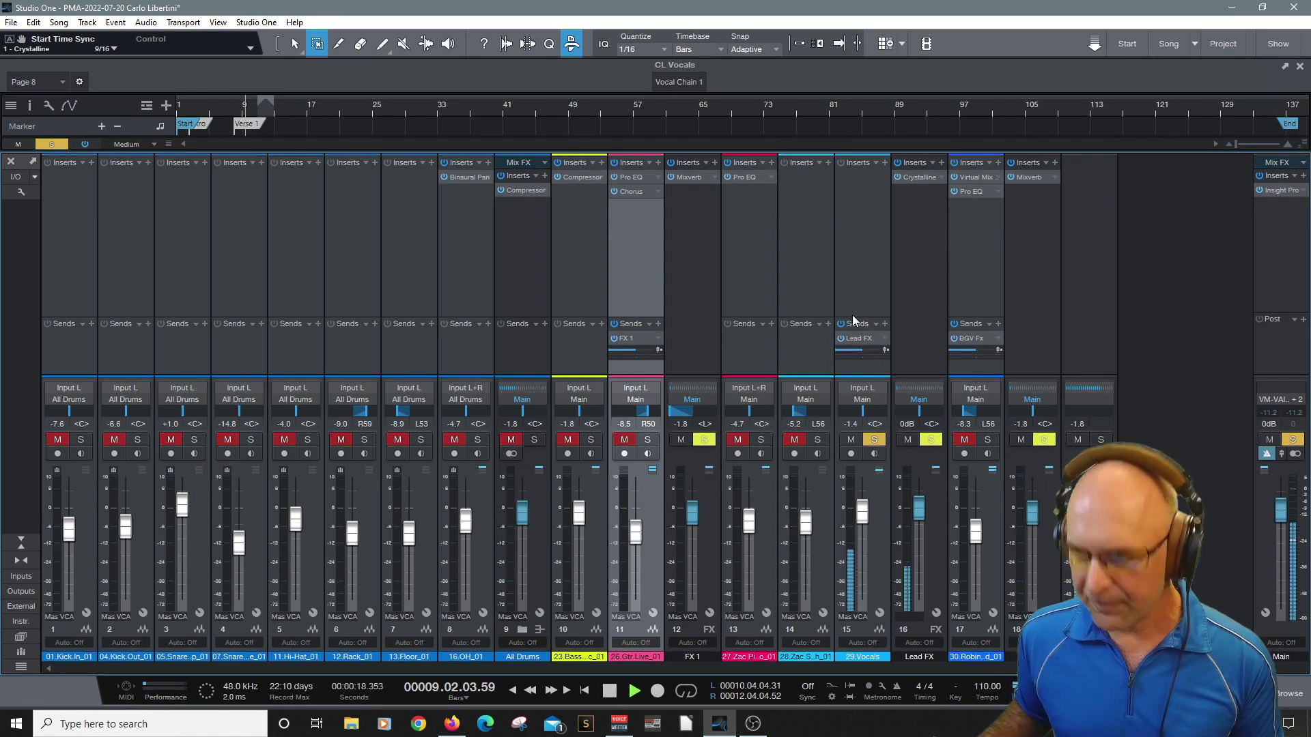
pyautogui.press('space')
pyautogui.click(858, 236)
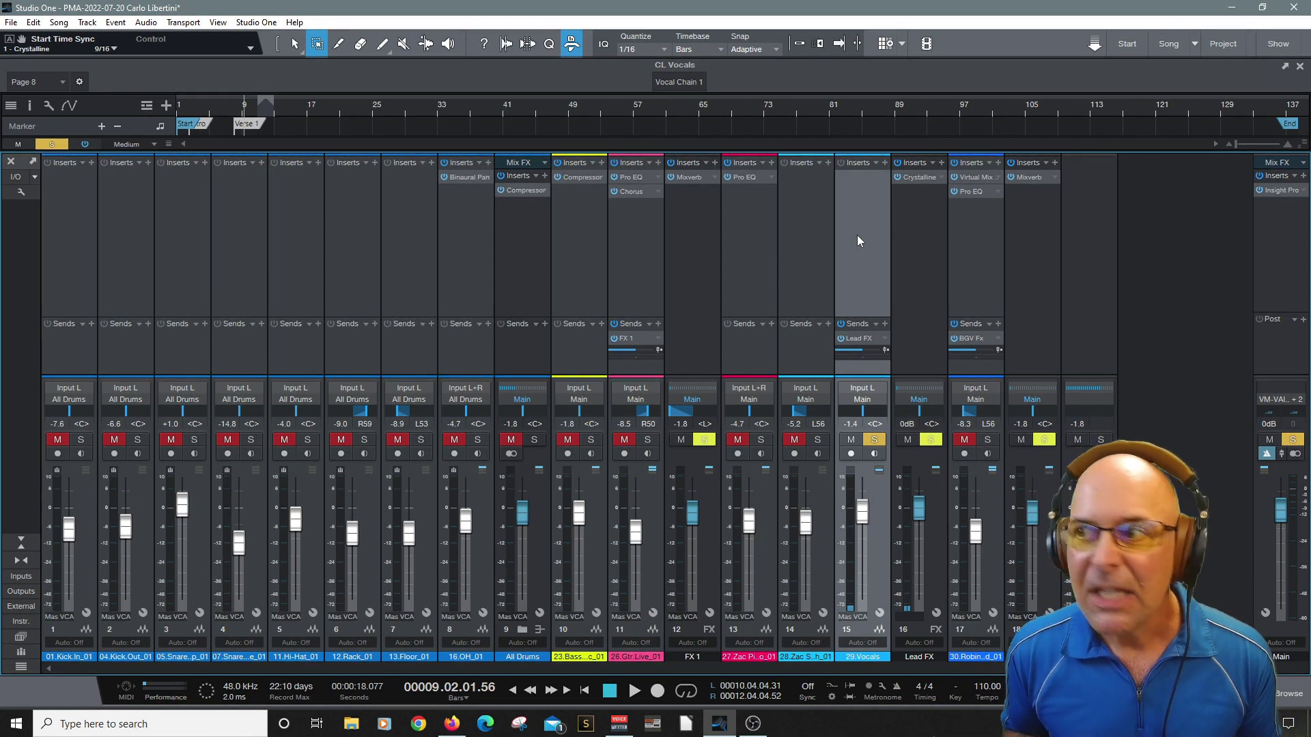
# Trigger Vocal Chain 1 on 29.Vocals and inspect the loaded Channel Strip, Pro EQ and TAIP inserts.
pyautogui.click(678, 82)
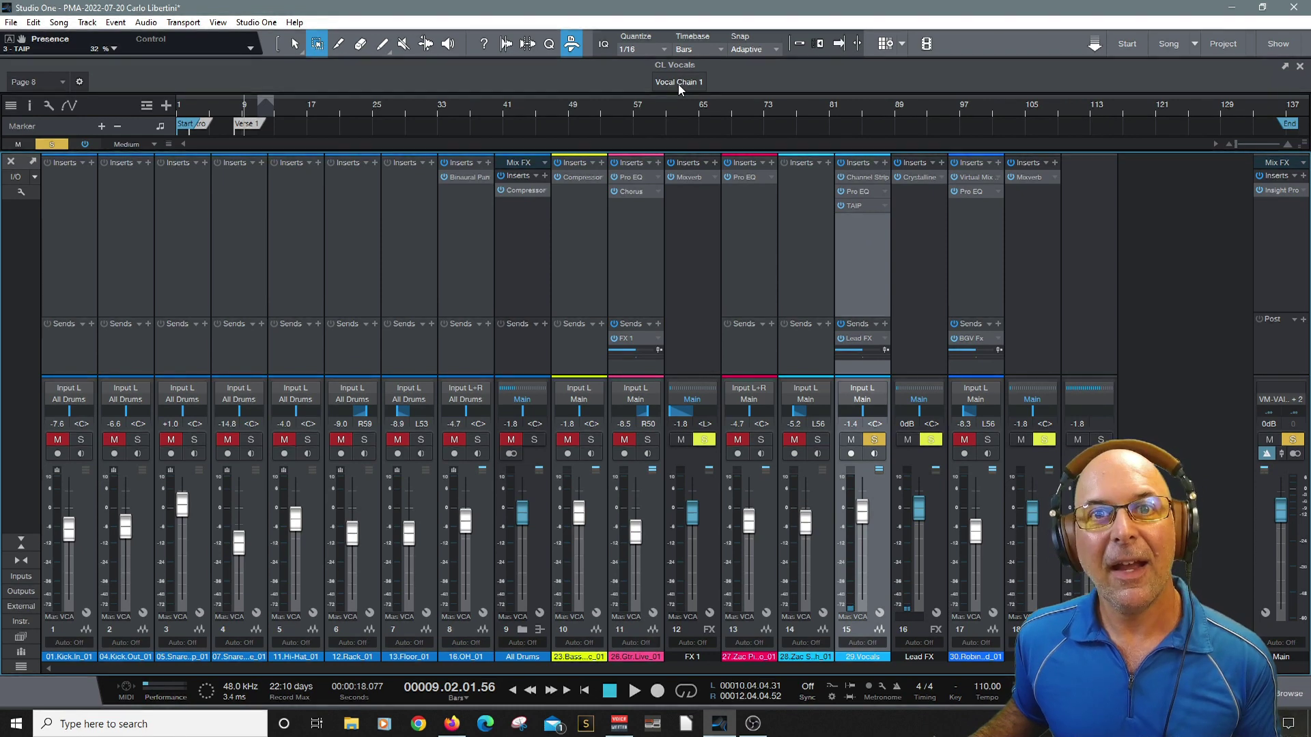
pyautogui.click(863, 176)
pyautogui.click(863, 177)
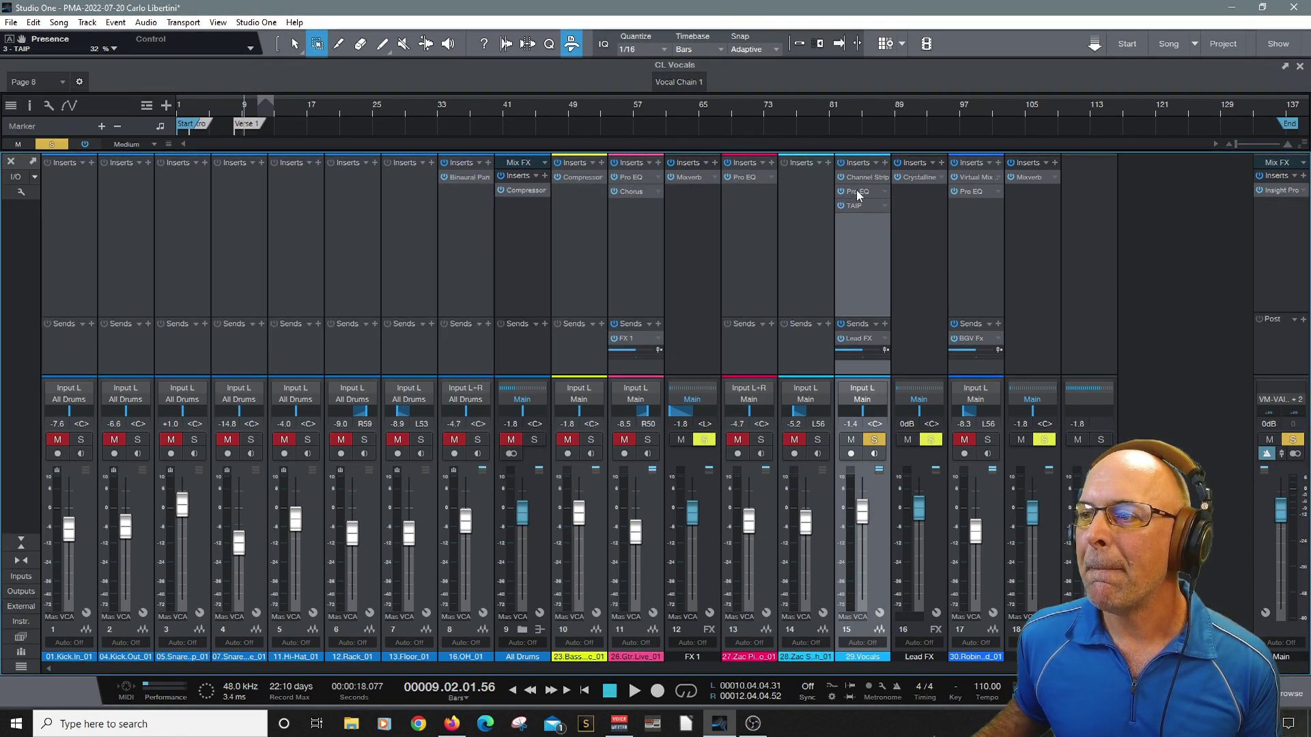
pyautogui.click(858, 193)
pyautogui.click(711, 187)
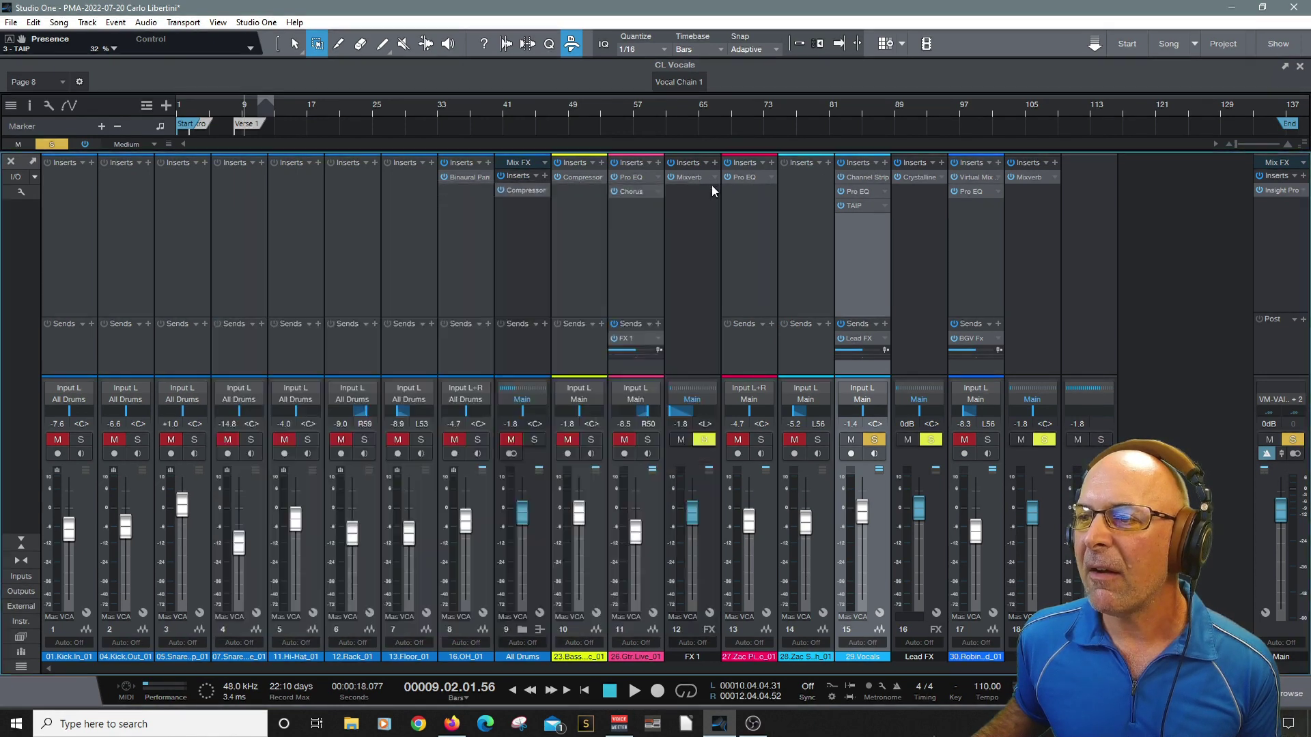
pyautogui.click(853, 206)
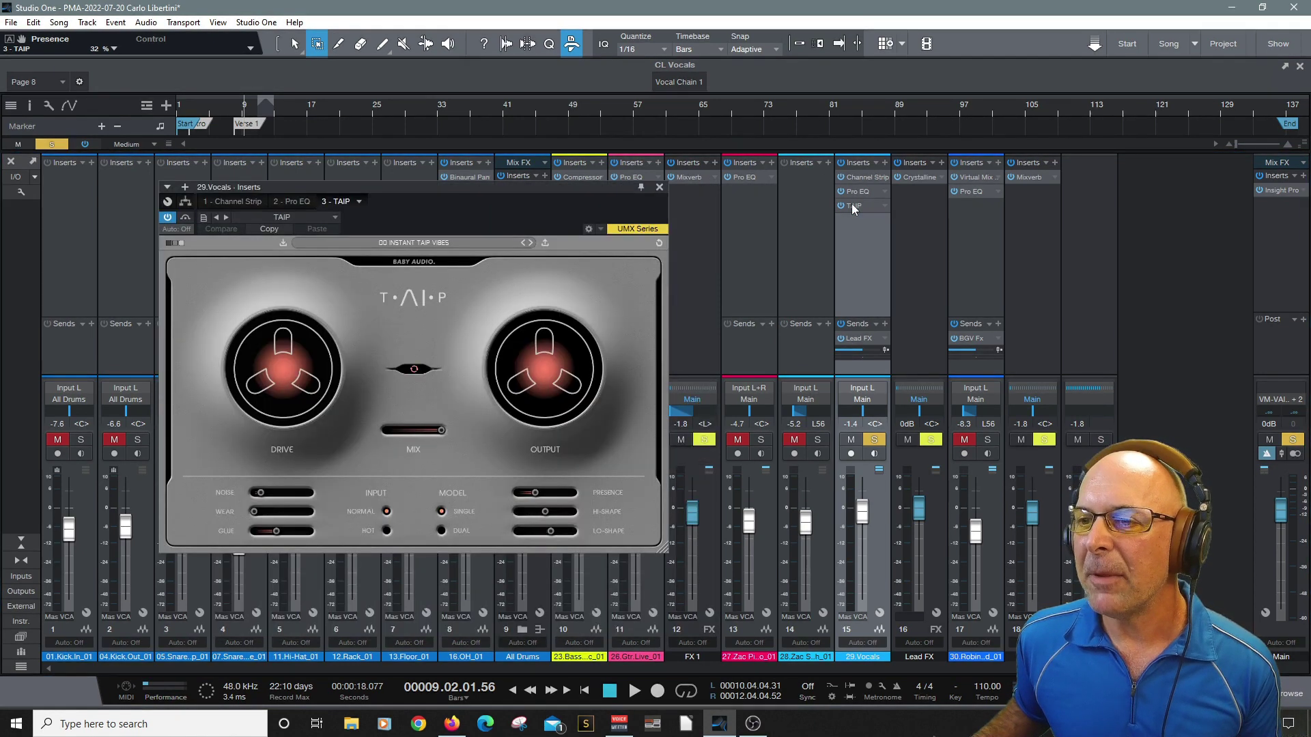
pyautogui.click(660, 188)
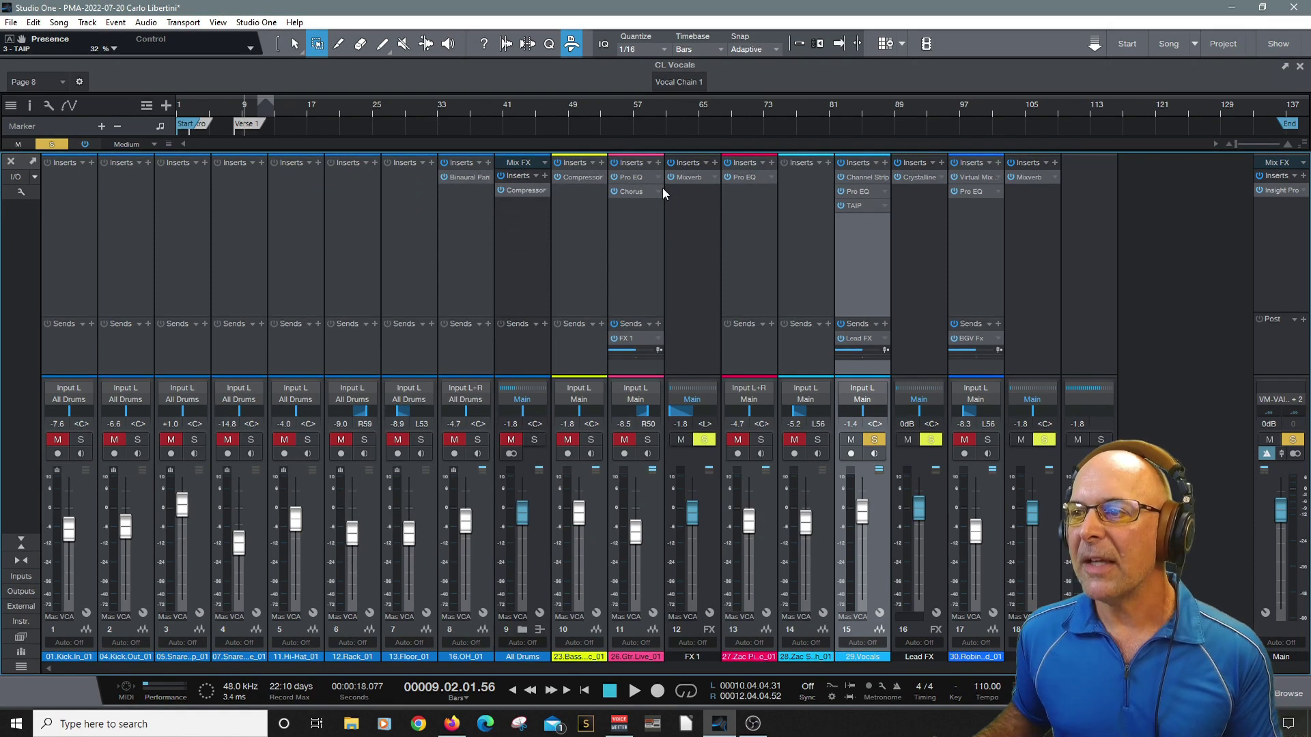